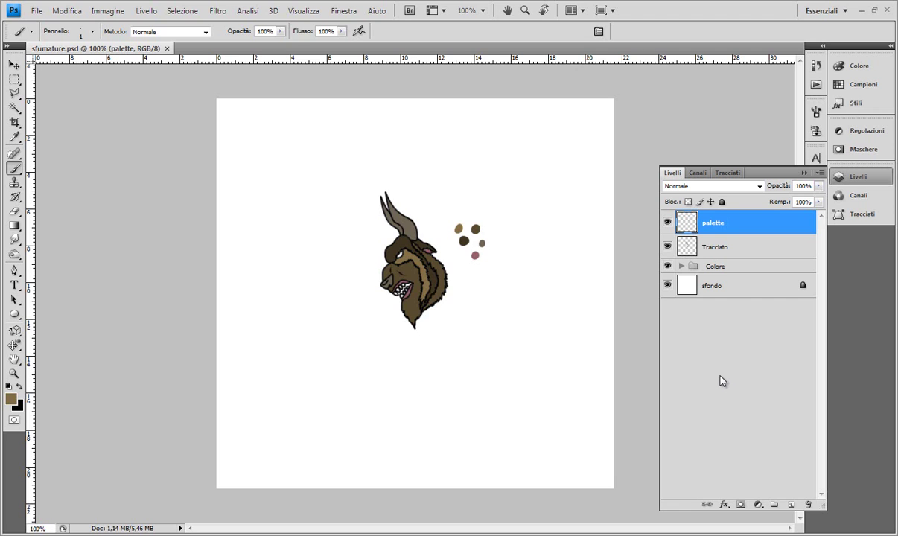
# - Zoom in on the beast head, toggle Tracciato and Colore visibility, and select Colore
pyautogui.hotkey('ctrl', '+')
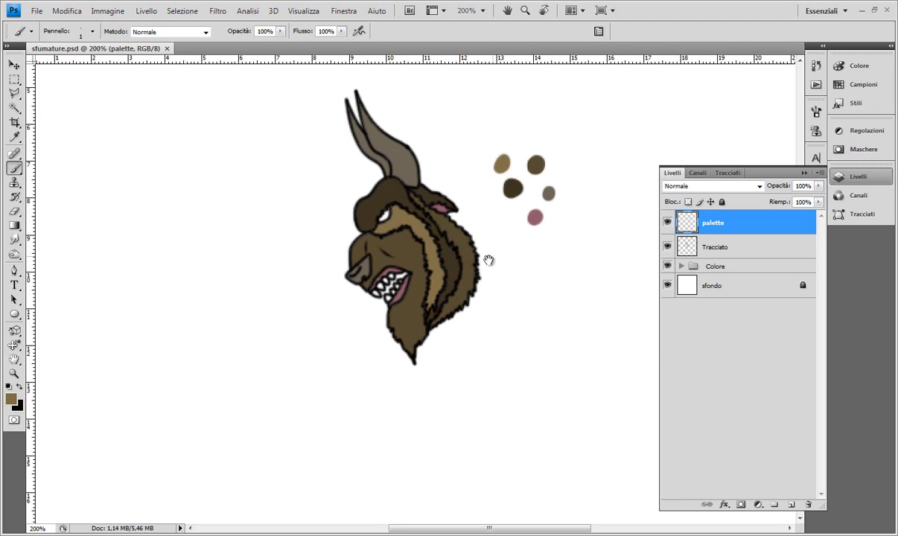
pyautogui.moveTo(489, 260); pyautogui.dragTo(473, 315)
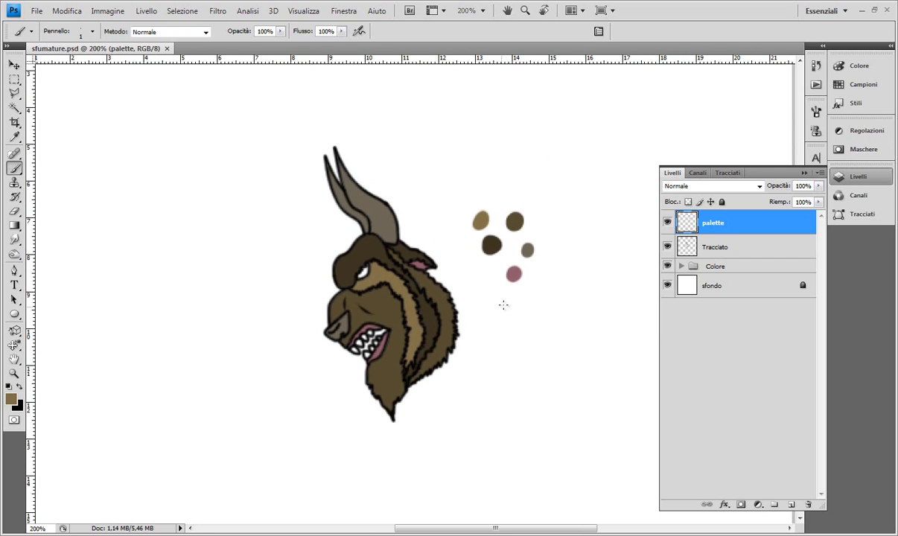
pyautogui.moveTo(507, 288)
pyautogui.mouseDown()
pyautogui.moveTo(487, 292)
pyautogui.moveTo(510, 310)
pyautogui.mouseUp()
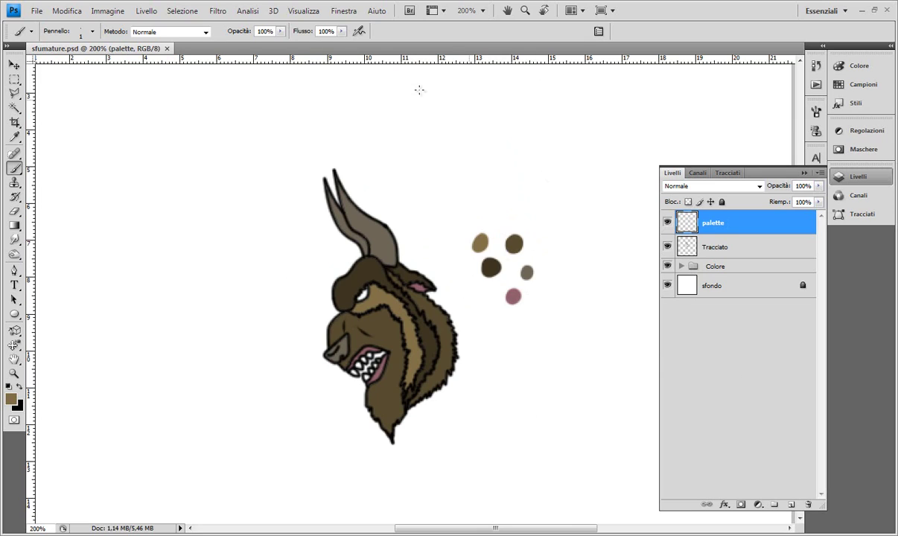
pyautogui.click(667, 247)
pyautogui.click(667, 266)
pyautogui.click(667, 265)
pyautogui.click(714, 267)
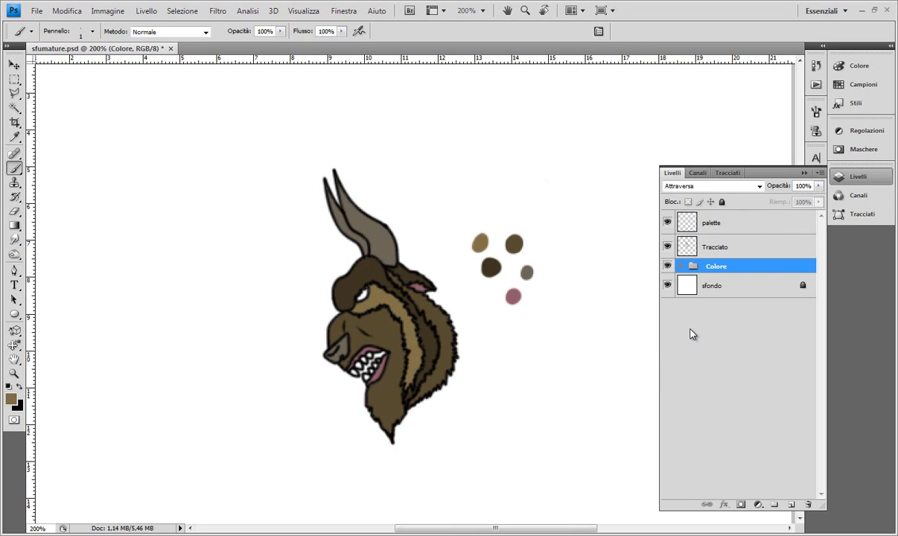
# - Zoom closer on the head and reposition the view, reselecting the Colore group
pyautogui.hotkey('ctrl', '+')
pyautogui.hotkey('ctrl', '+')
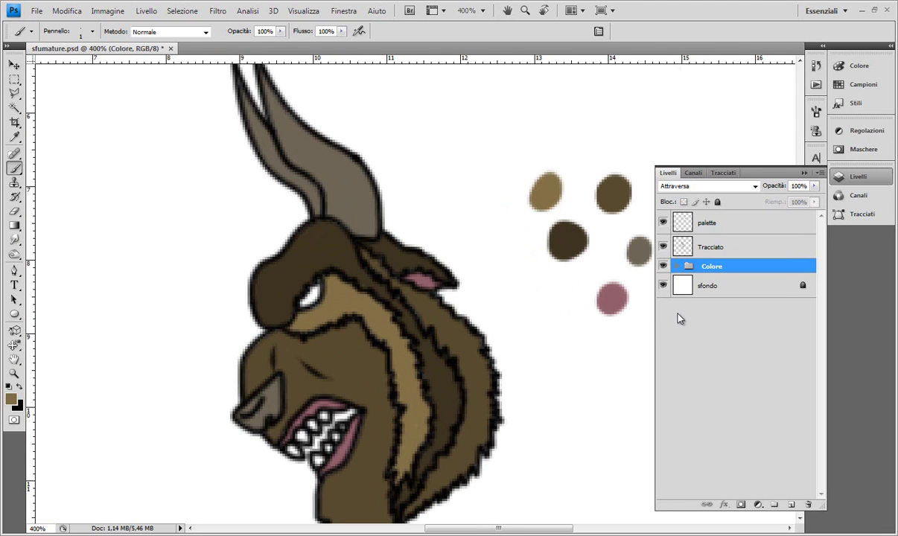
pyautogui.click(678, 317)
pyautogui.moveTo(583, 309)
pyautogui.mouseDown()
pyautogui.moveTo(581, 335)
pyautogui.moveTo(564, 329)
pyautogui.mouseUp()
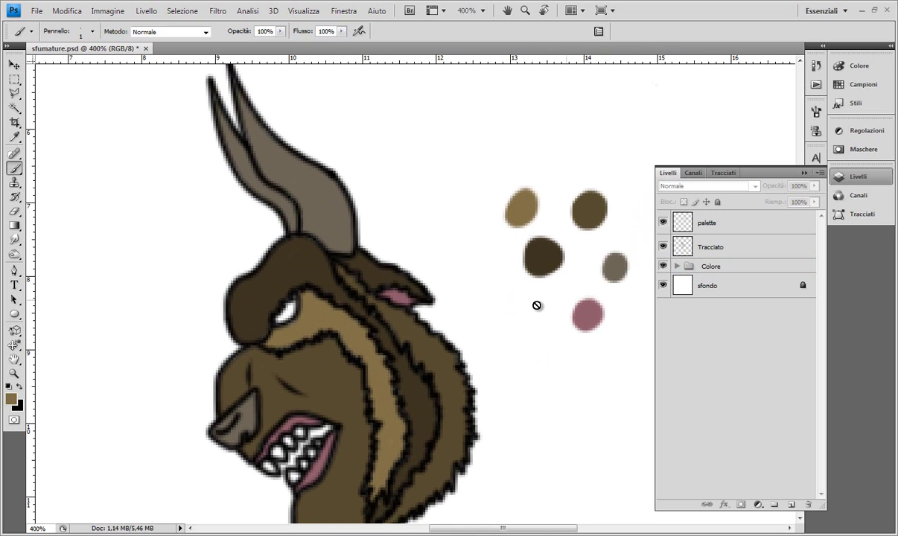
pyautogui.moveTo(370, 295)
pyautogui.mouseDown()
pyautogui.moveTo(381, 279)
pyautogui.moveTo(401, 341)
pyautogui.moveTo(377, 278)
pyautogui.moveTo(393, 286)
pyautogui.moveTo(391, 315)
pyautogui.moveTo(417, 325)
pyautogui.mouseUp()
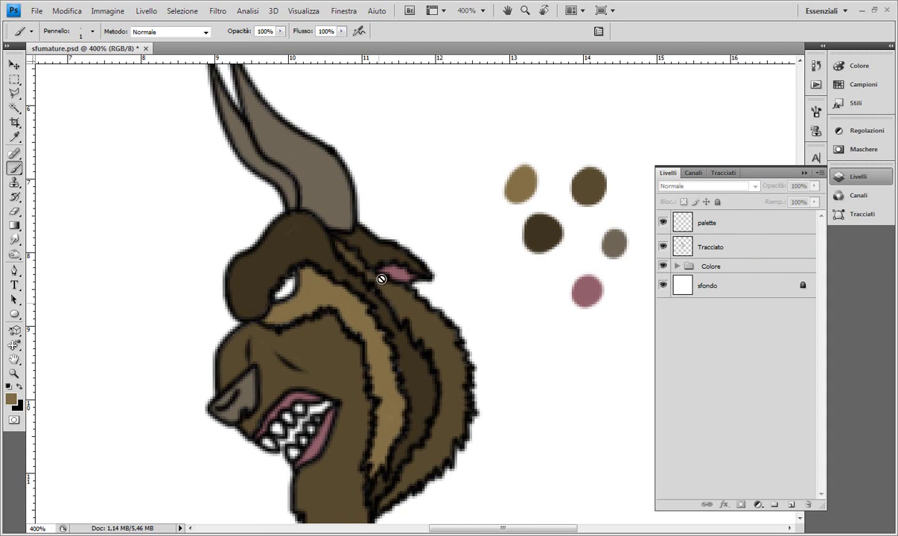
pyautogui.click(713, 266)
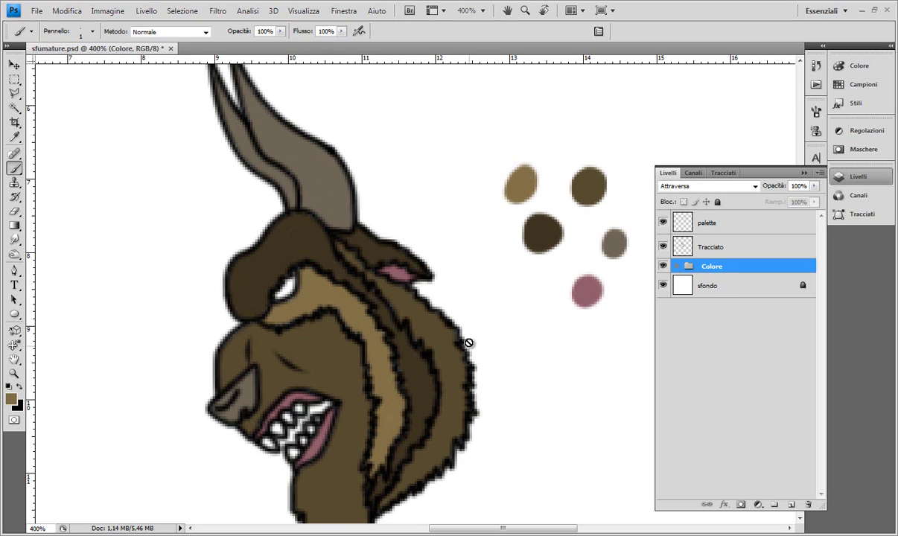
pyautogui.moveTo(483, 269)
pyautogui.mouseDown()
pyautogui.moveTo(465, 244)
pyautogui.moveTo(476, 254)
pyautogui.mouseUp()
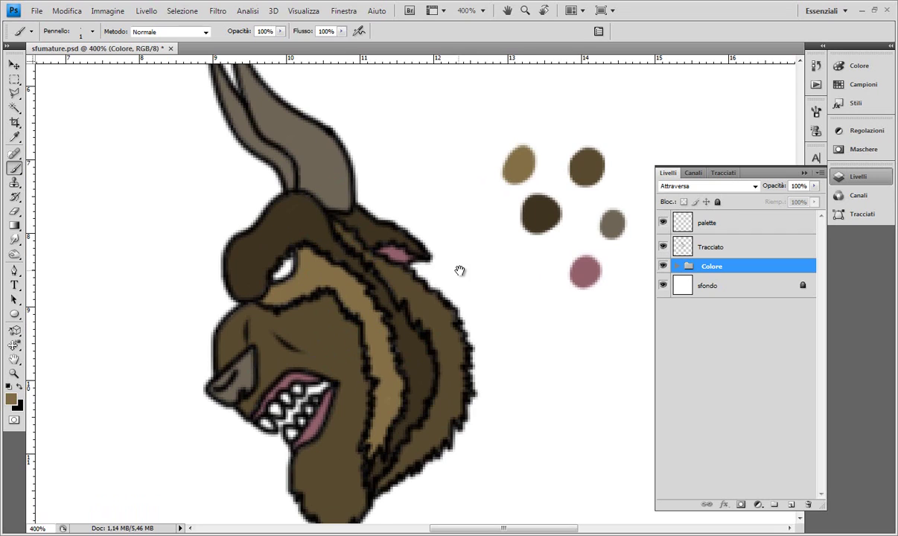
pyautogui.moveTo(533, 252); pyautogui.dragTo(517, 266)
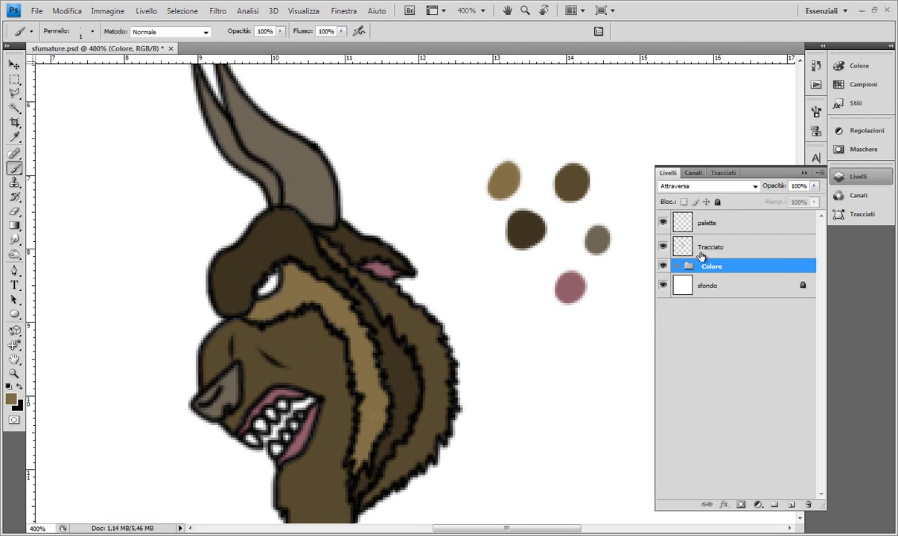
# - Add a new layer named 'sfumatura scura' below Tracciato and expand the Colore group
pyautogui.click(699, 253)
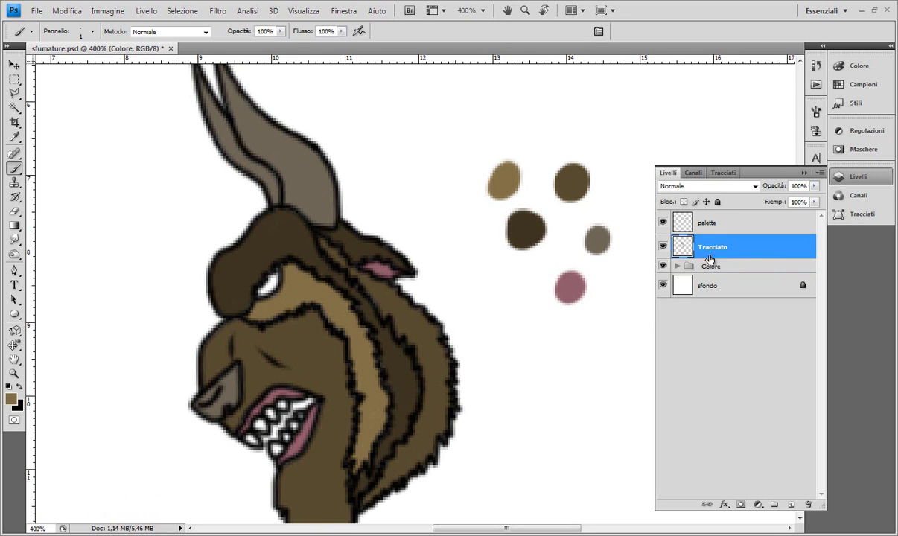
pyautogui.click(792, 505)
pyautogui.moveTo(735, 249); pyautogui.dragTo(707, 271)
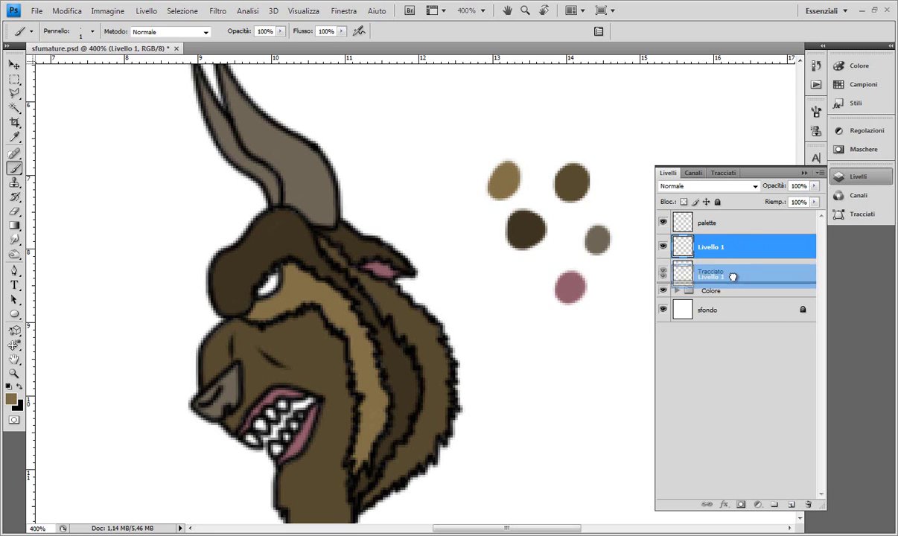
pyautogui.doubleClick(708, 271)
pyautogui.write('s')
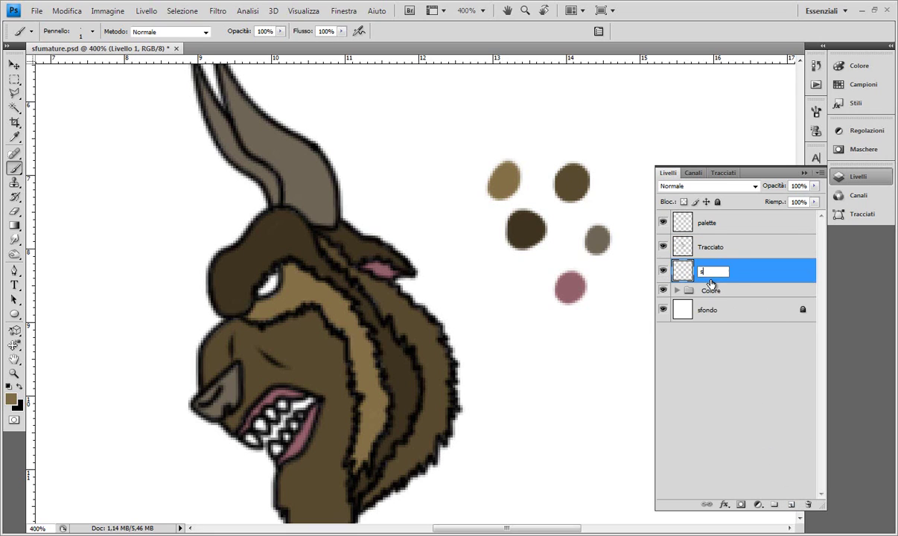
pyautogui.write('fumatura s')
pyautogui.write('cura')
pyautogui.press('Return')
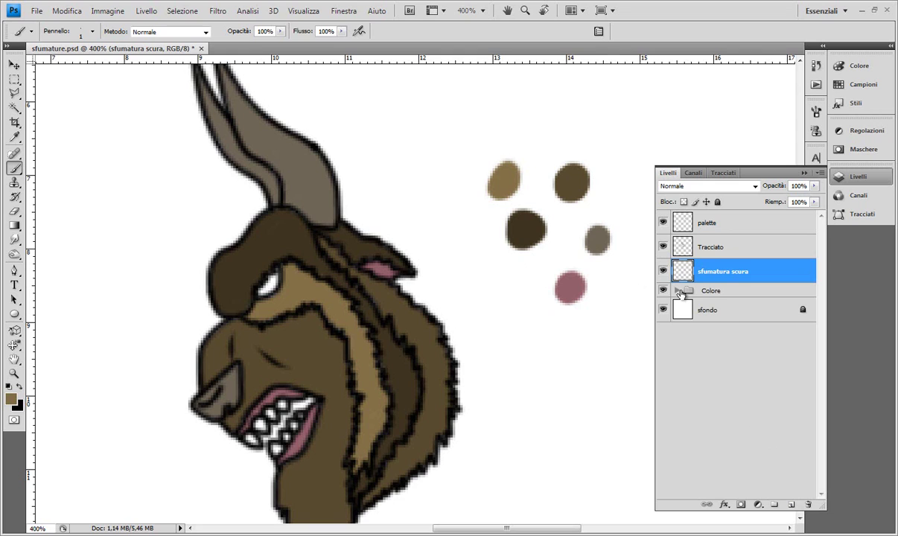
pyautogui.click(676, 291)
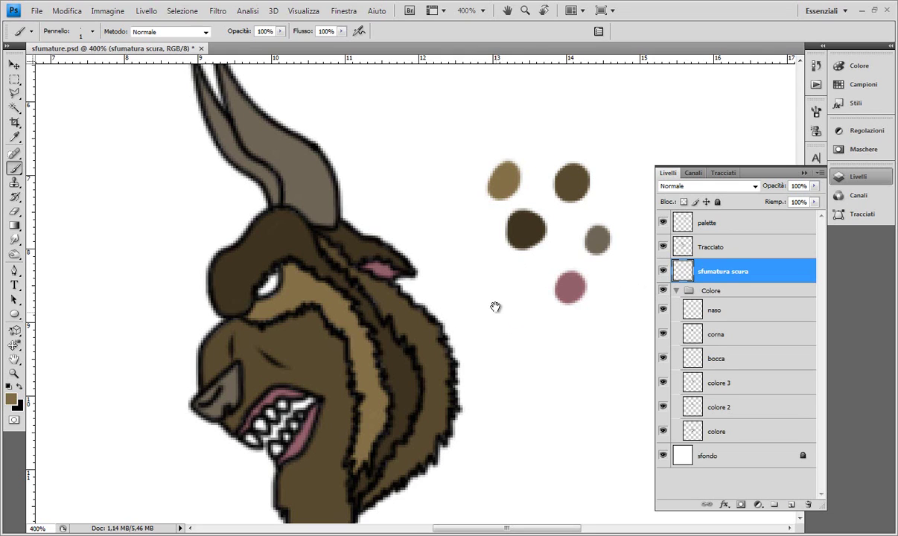
# - Check the colore layers by toggling their visibility, then load colore's shapes as a selection
pyautogui.moveTo(495, 307); pyautogui.dragTo(478, 222)
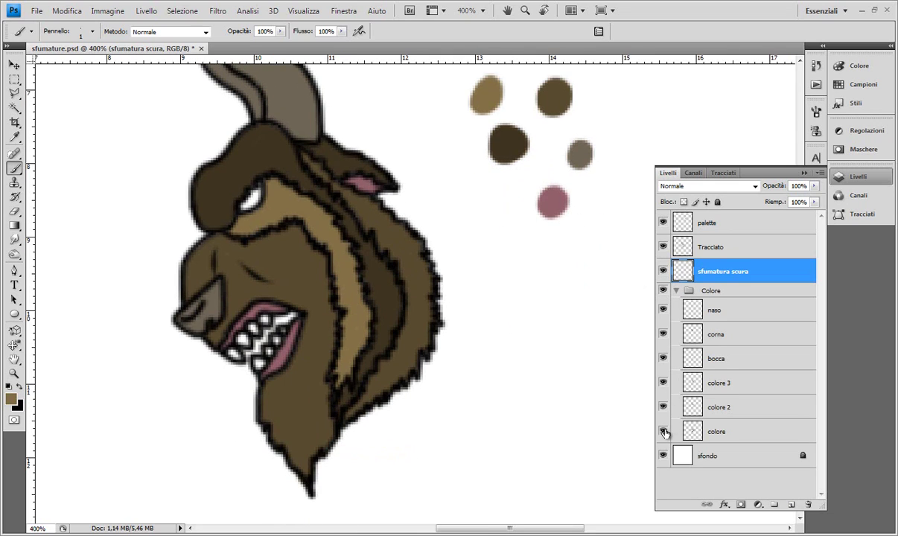
pyautogui.click(663, 431)
pyautogui.click(663, 408)
pyautogui.click(663, 431)
pyautogui.keyDown('ctrl'); pyautogui.click(693, 432); pyautogui.keyUp('ctrl')
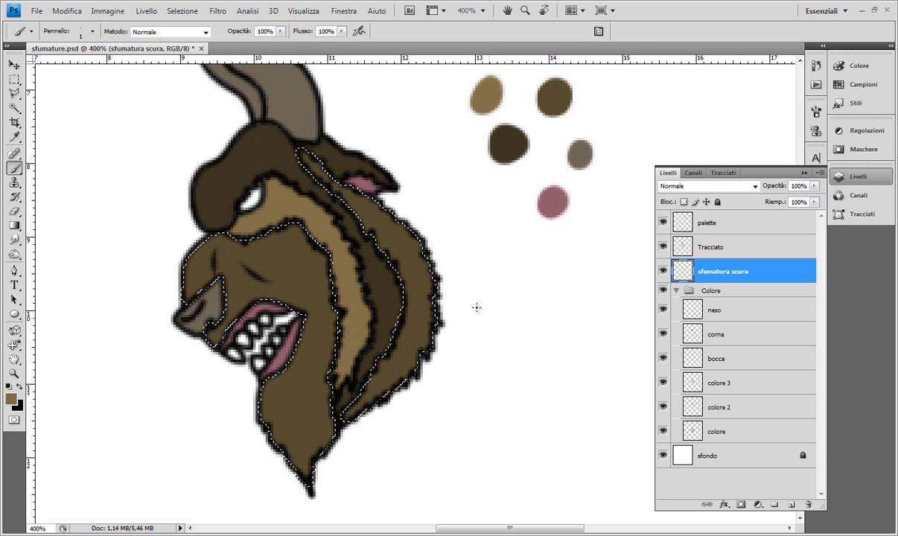
pyautogui.moveTo(478, 341); pyautogui.dragTo(483, 360)
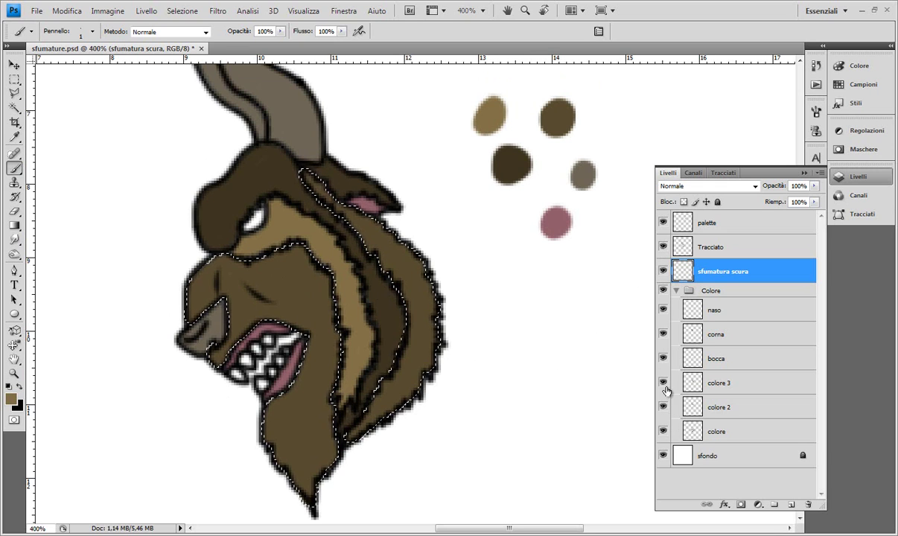
pyautogui.click(663, 431)
# - Collapse Colore, zoom to 600%, undo the tan smudge, and pick a 13 px brush
pyautogui.click(675, 292)
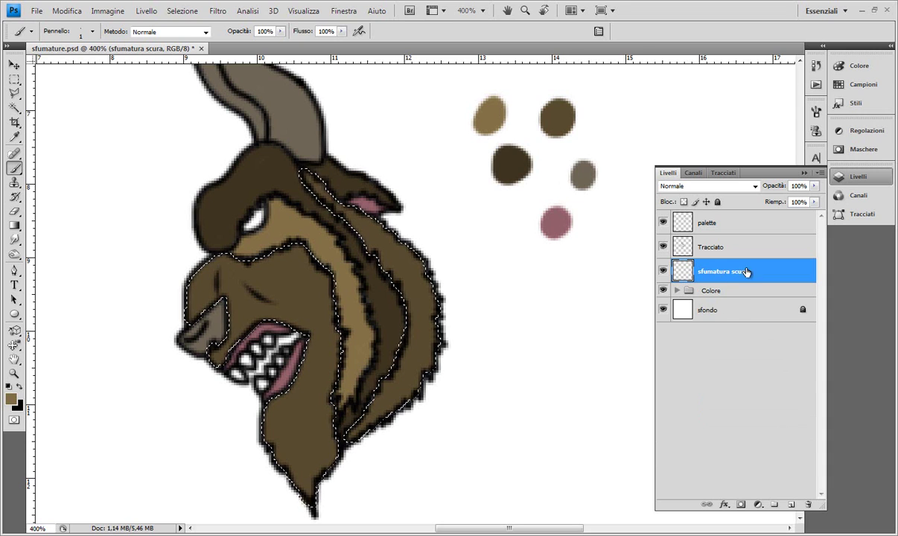
pyautogui.hotkey('ctrl', '+')
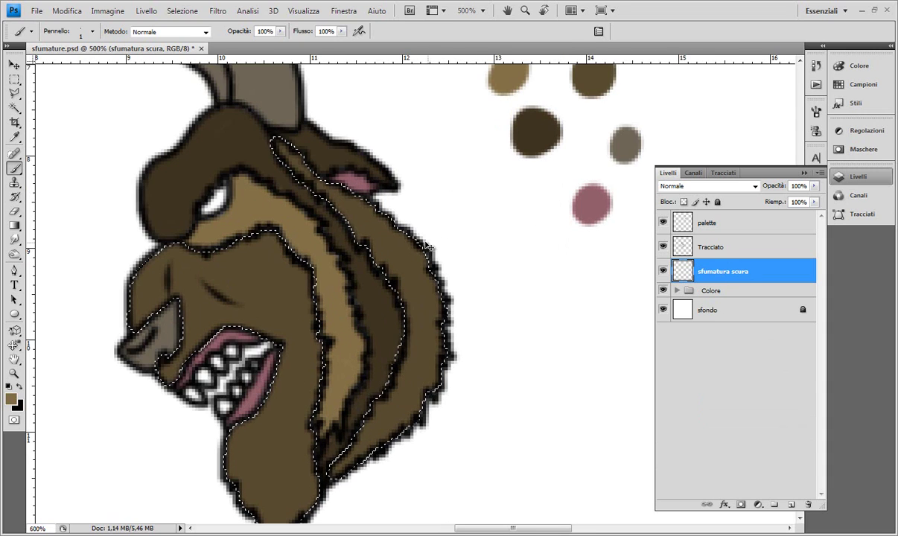
pyautogui.hotkey('ctrl', '+')
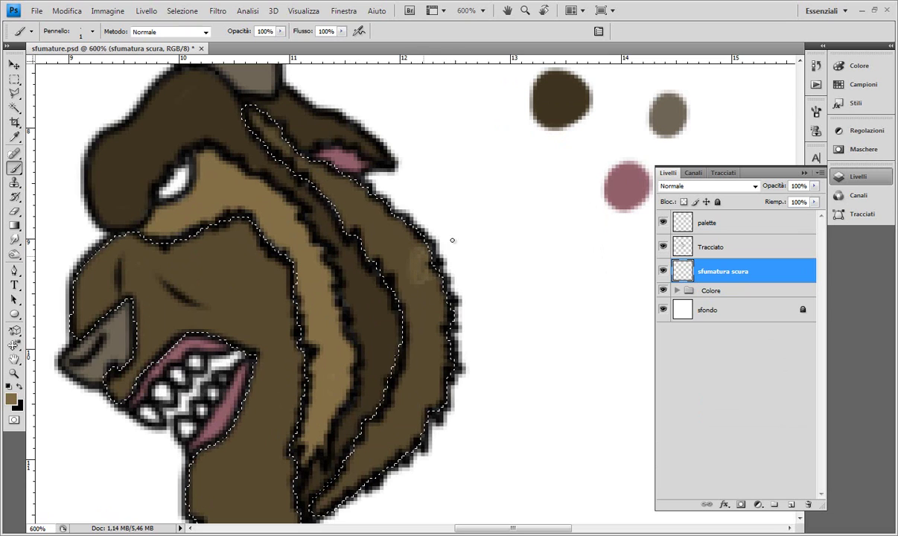
pyautogui.hotkey('ctrl', 'z')
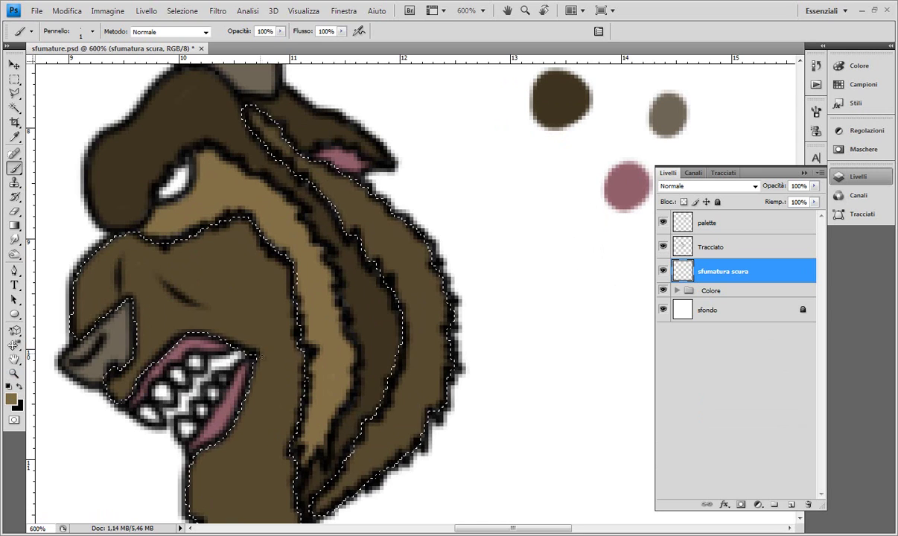
pyautogui.rightClick(287, 364)
pyautogui.doubleClick(360, 375)
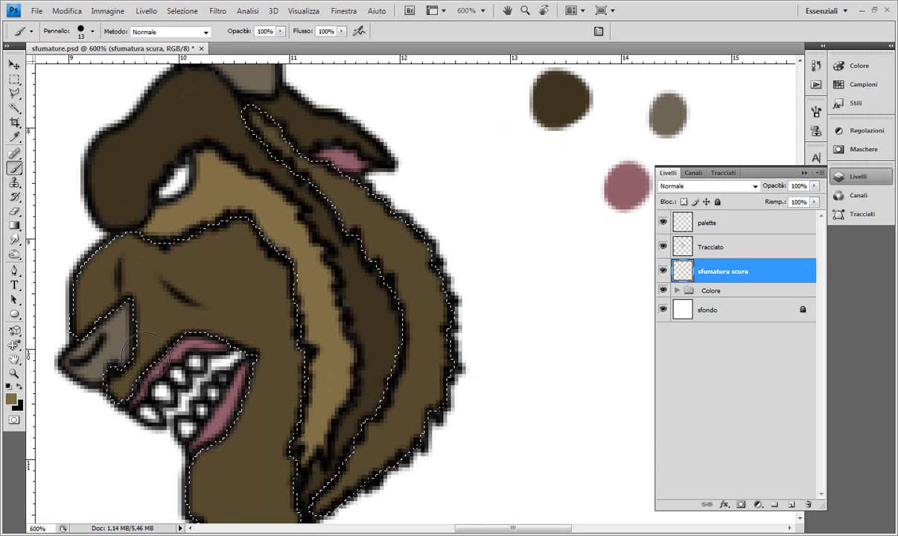
# - Try white, then black strokes along the fur's right edge, undoing both
pyautogui.click(9, 386)
pyautogui.click(20, 385)
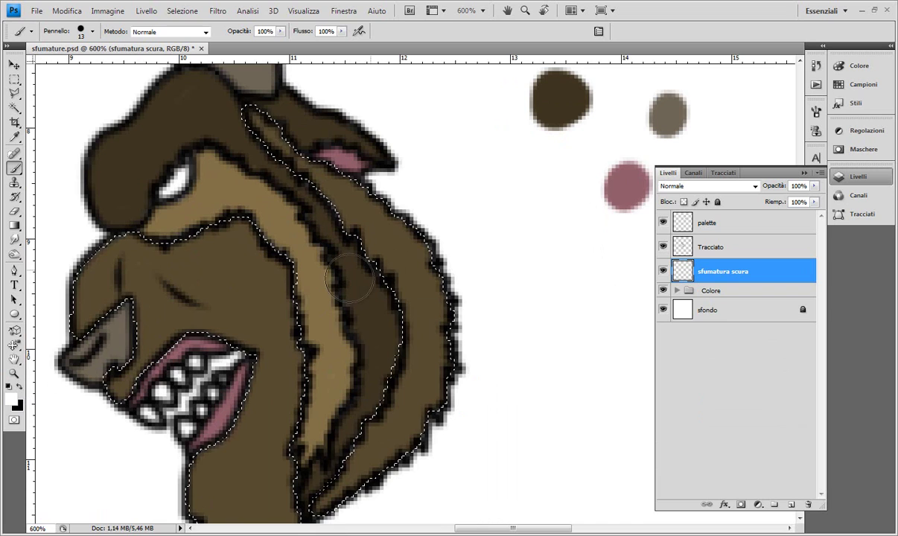
pyautogui.moveTo(391, 231)
pyautogui.mouseDown()
pyautogui.moveTo(464, 251)
pyautogui.moveTo(443, 420)
pyautogui.moveTo(467, 327)
pyautogui.moveTo(469, 261)
pyautogui.moveTo(434, 275)
pyautogui.mouseUp()
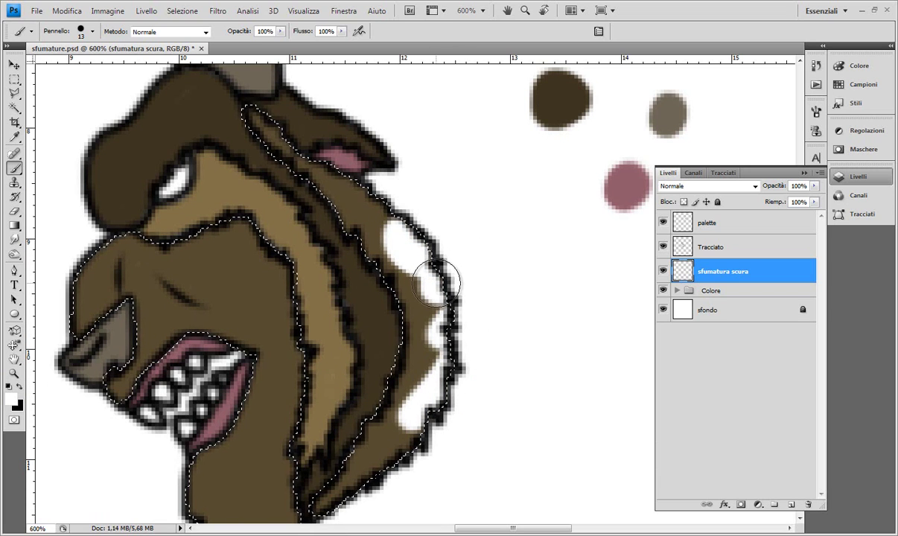
pyautogui.hotkey('ctrl', 'alt', 'z')
pyautogui.hotkey('ctrl', 'alt', 'z')
pyautogui.hotkey('ctrl', 'alt', 'z')
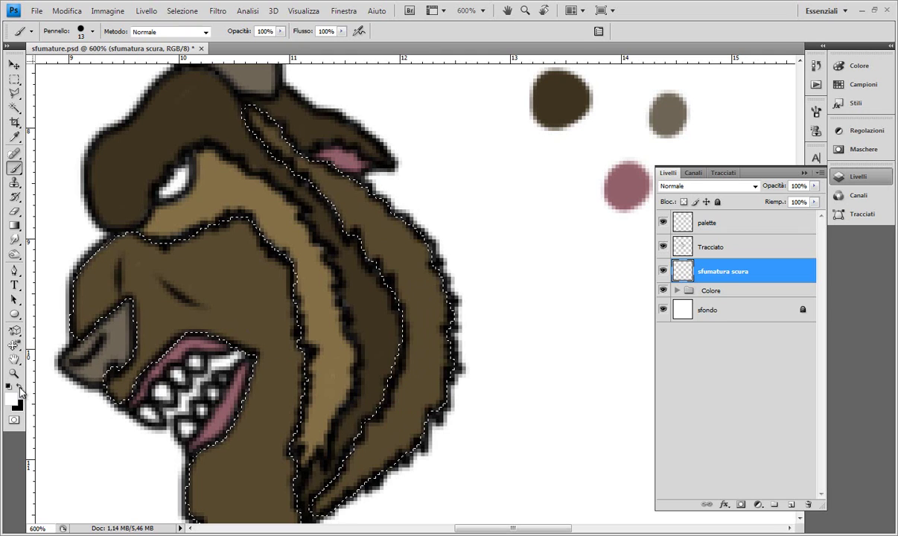
pyautogui.click(21, 385)
pyautogui.moveTo(434, 269)
pyautogui.mouseDown()
pyautogui.moveTo(411, 211)
pyautogui.moveTo(445, 431)
pyautogui.moveTo(350, 462)
pyautogui.moveTo(419, 249)
pyautogui.moveTo(417, 402)
pyautogui.moveTo(414, 372)
pyautogui.mouseUp()
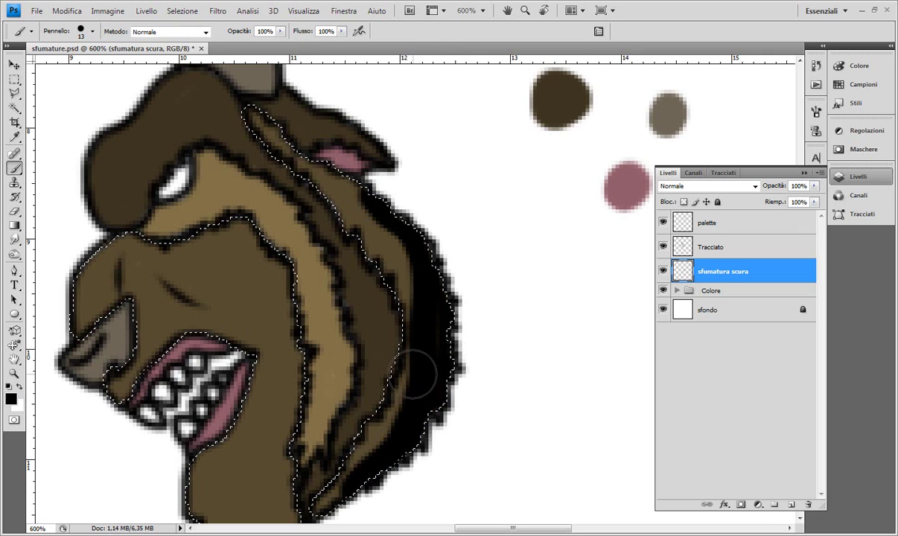
pyautogui.hotkey('ctrl', 'alt', 'z')
pyautogui.hotkey('ctrl', 'alt', 'z')
pyautogui.hotkey('ctrl', 'alt', 'z')
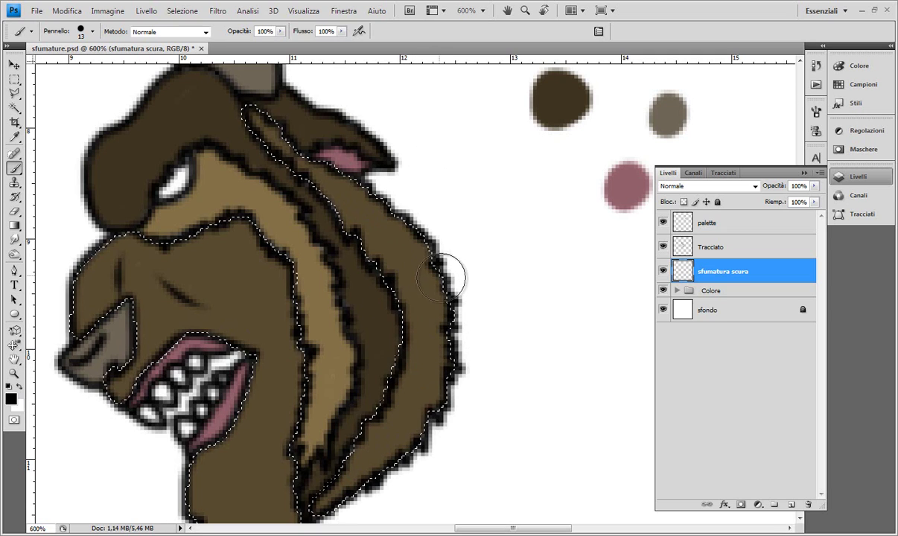
# - Drop the selection and paint a short black stroke on the fur outline
pyautogui.hotkey('ctrl', 'd')
pyautogui.moveTo(437, 287); pyautogui.dragTo(432, 279)
pyautogui.rightClick(432, 280)
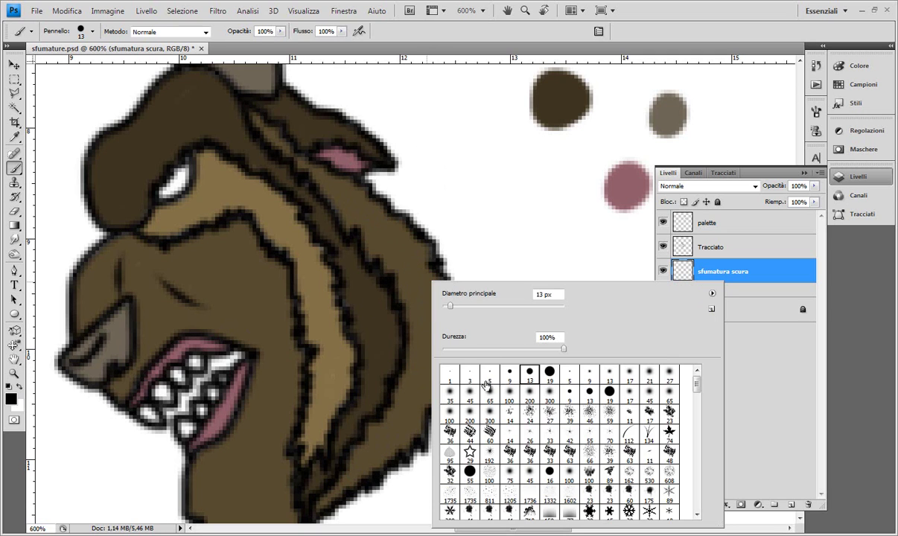
# - Switch to a 5 px brush and paint black outline strokes down the fur's right edge
pyautogui.doubleClick(484, 372)
pyautogui.moveTo(436, 325)
pyautogui.mouseDown()
pyautogui.moveTo(399, 440)
pyautogui.moveTo(402, 465)
pyautogui.moveTo(358, 467)
pyautogui.moveTo(346, 446)
pyautogui.mouseUp()
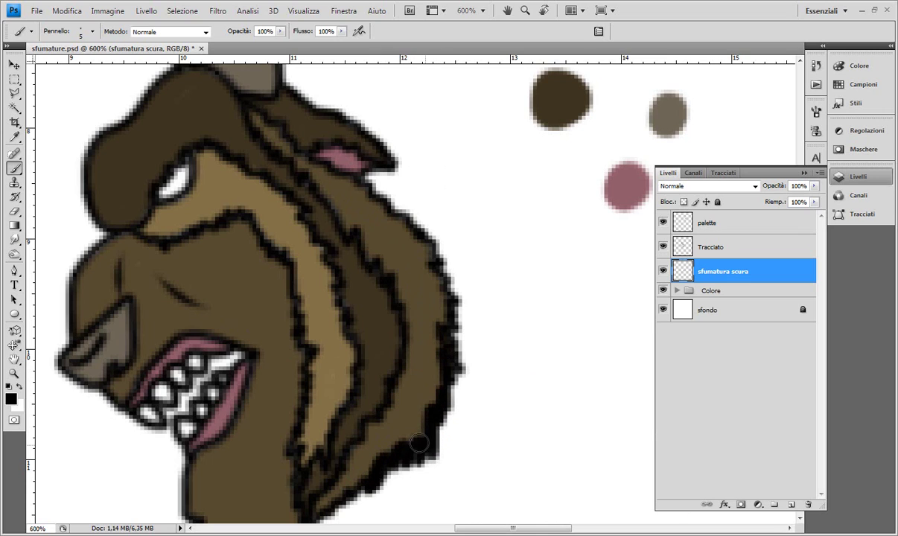
pyautogui.moveTo(417, 409)
pyautogui.mouseDown()
pyautogui.moveTo(471, 367)
pyautogui.moveTo(440, 313)
pyautogui.moveTo(476, 272)
pyautogui.mouseUp()
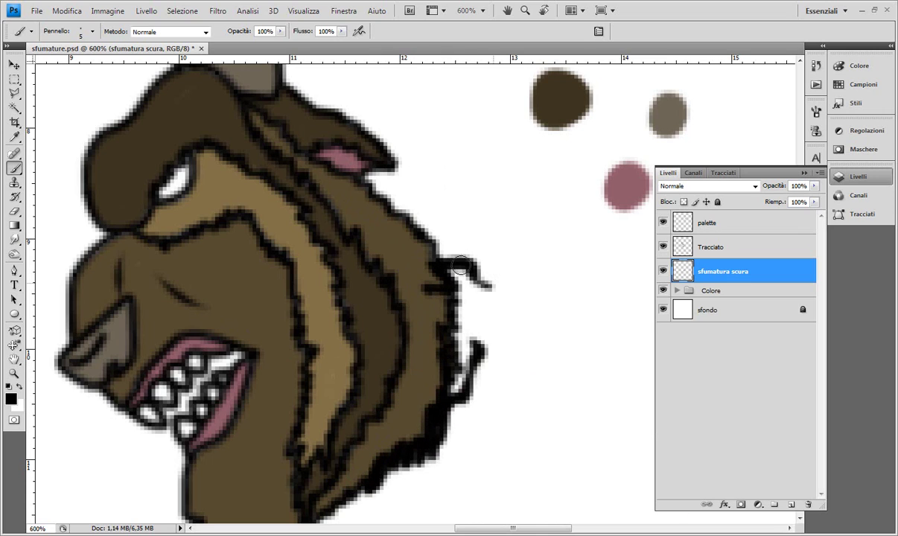
# - Step back through History to remove the stray black edge strokes
pyautogui.hotkey('ctrl', 'z')
pyautogui.hotkey('ctrl', 'alt', 'z')
pyautogui.hotkey('ctrl', 'alt', 'z')
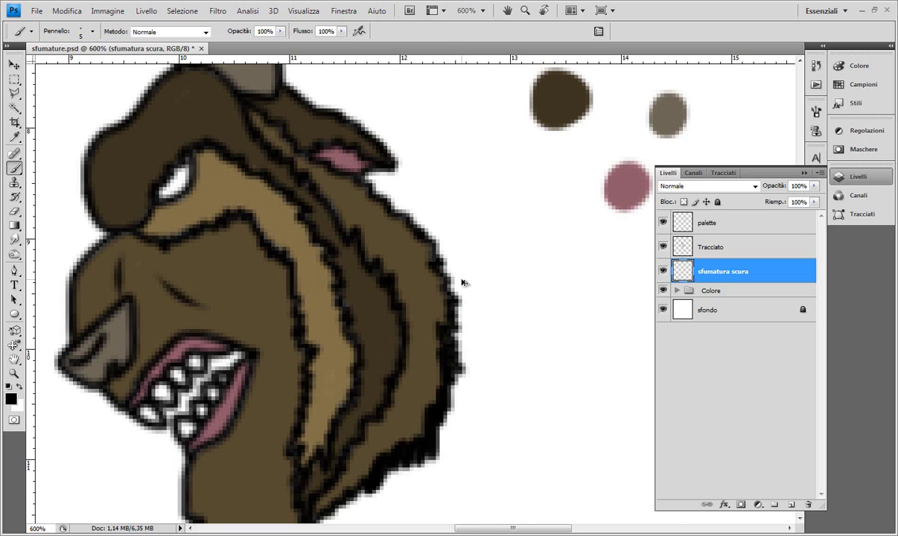
pyautogui.hotkey('ctrl', 'alt', 'z')
pyautogui.hotkey('ctrl', 'alt', 'z')
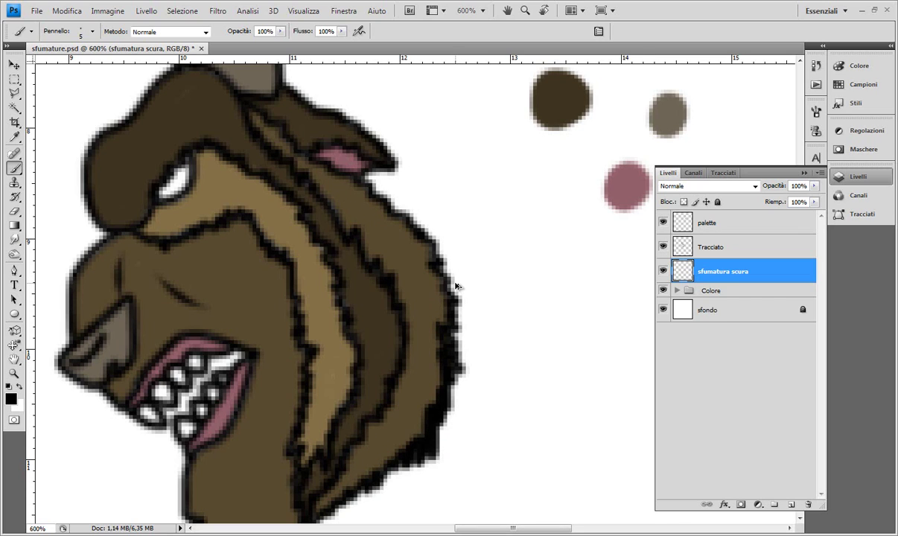
pyautogui.hotkey('ctrl', 'alt', 'z')
pyautogui.hotkey('ctrl', 'alt', 'z')
pyautogui.hotkey('ctrl', 'alt', 'z')
pyautogui.hotkey('ctrl', 'alt', 'z')
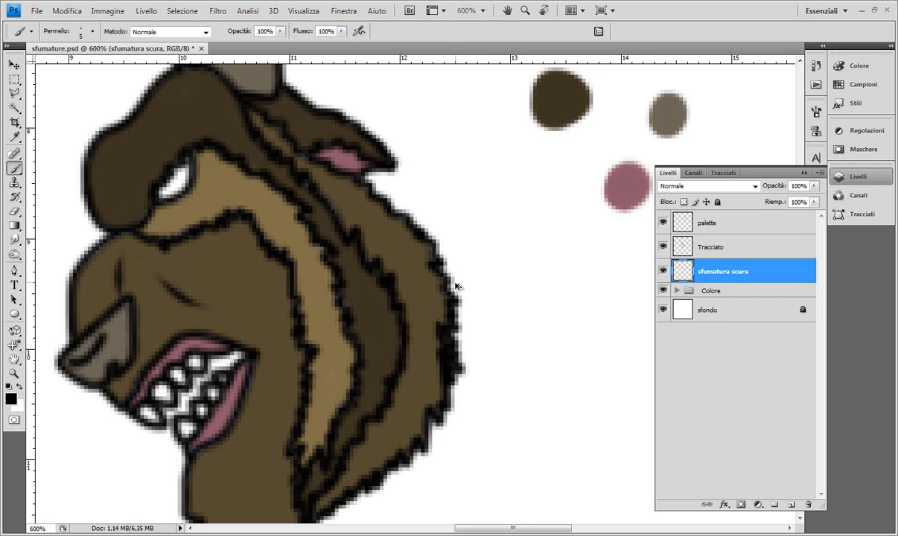
pyautogui.hotkey('ctrl', 'alt', 'z')
pyautogui.hotkey('ctrl', 'alt', 'z')
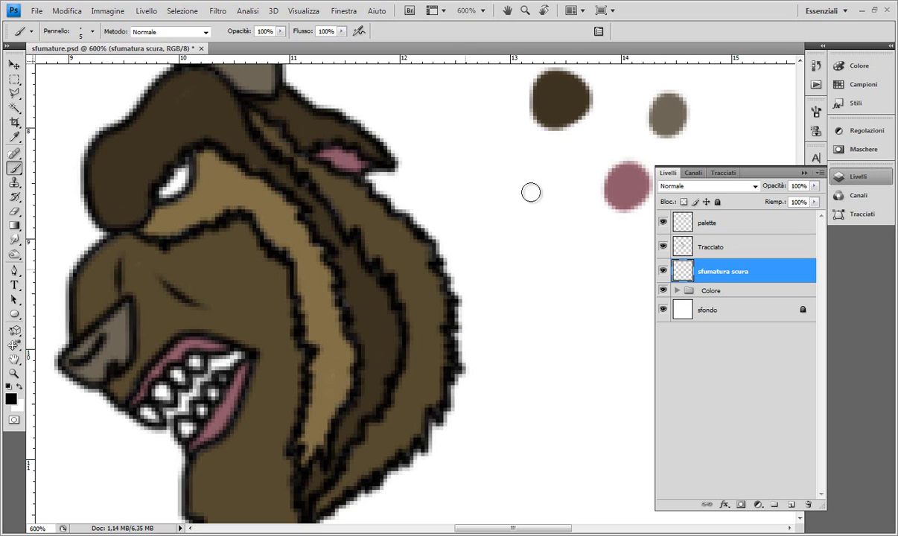
# - Toggle Colore and Tracciato visibility, expand Colore, and load colore's pixels as a selection
pyautogui.click(662, 290)
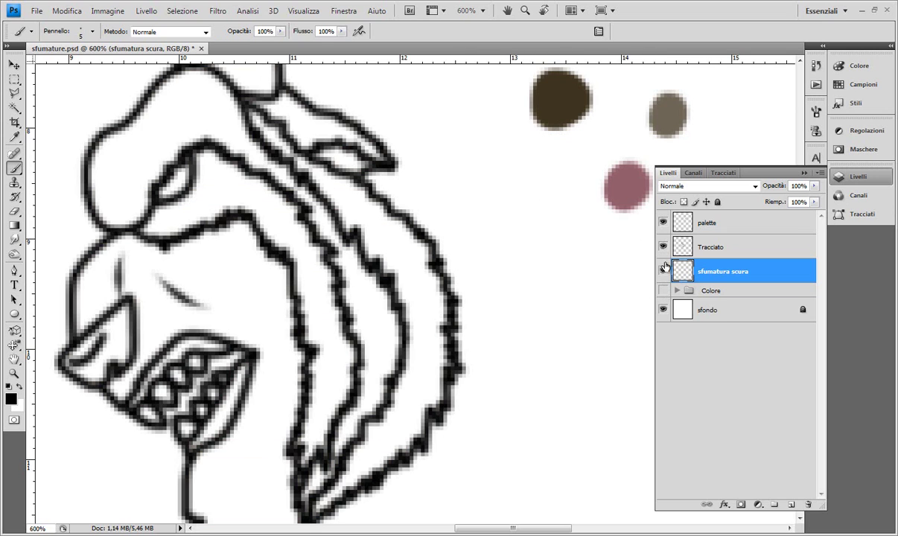
pyautogui.click(663, 246)
pyautogui.click(663, 247)
pyautogui.click(663, 291)
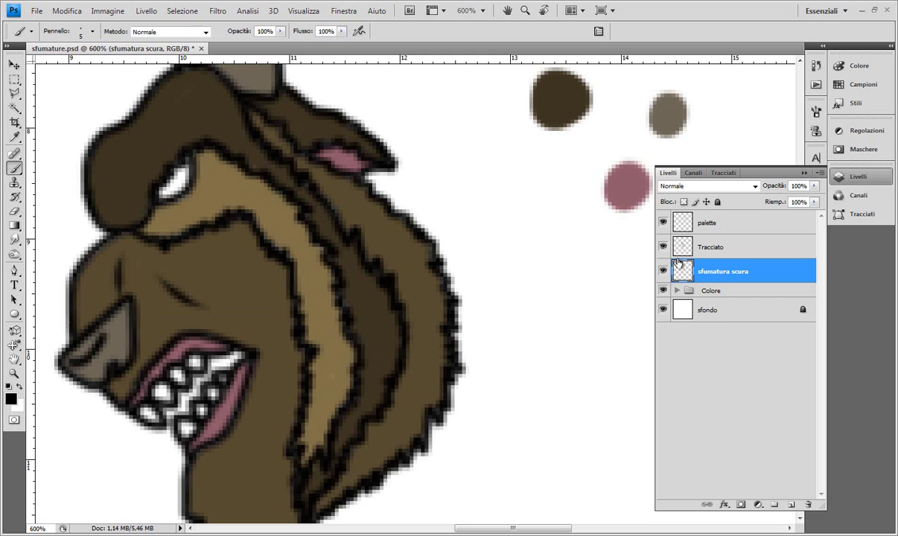
pyautogui.click(676, 290)
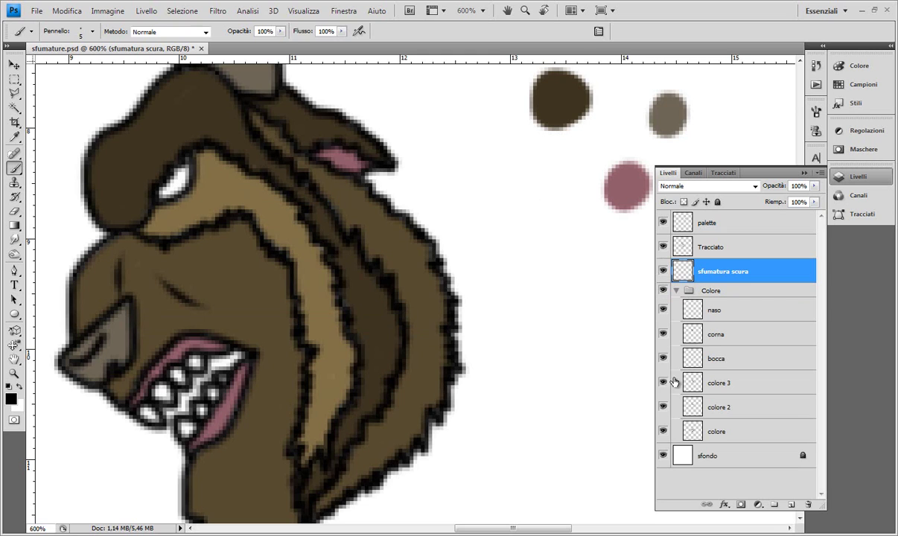
pyautogui.keyDown('ctrl'); pyautogui.click(691, 435); pyautogui.keyUp('ctrl')
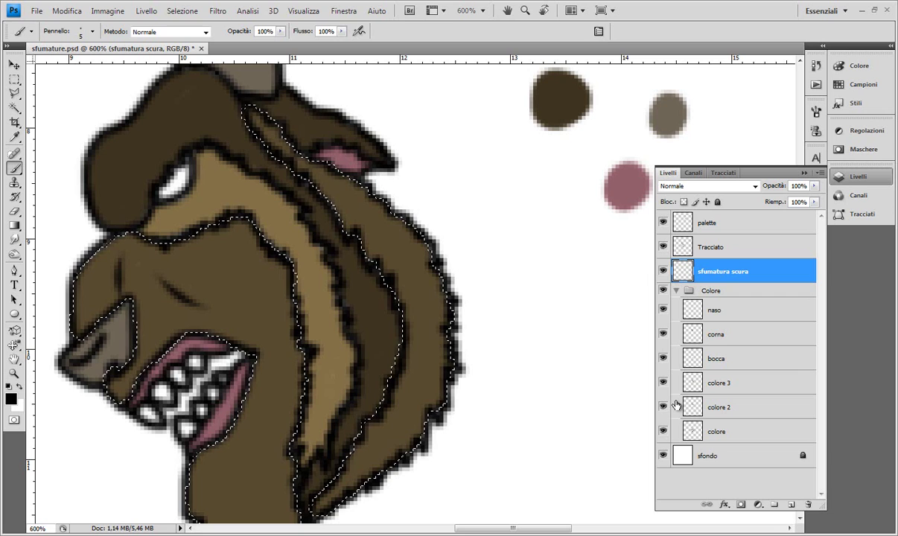
pyautogui.moveTo(237, 295); pyautogui.dragTo(287, 237)
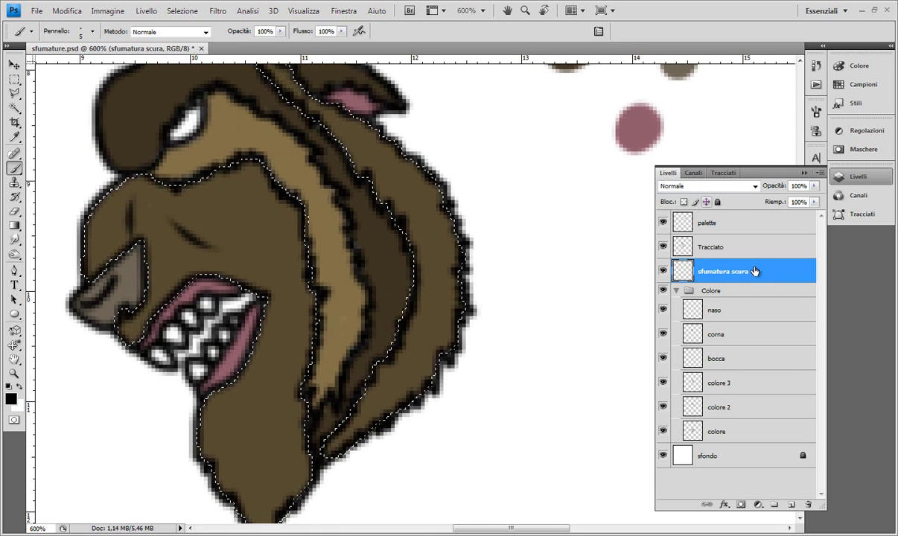
pyautogui.click(684, 290)
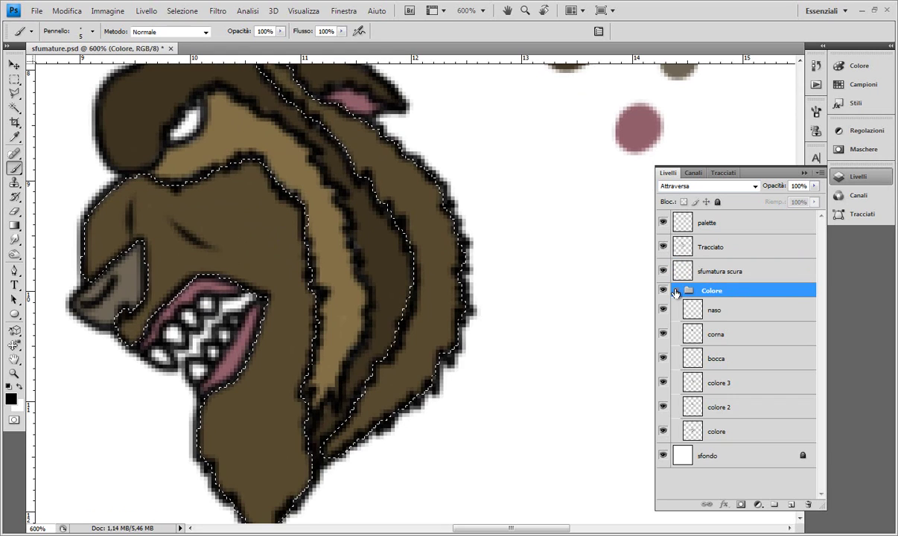
# - Collapse Colore, activate sfumatura scura, pick a 1 px brush, and take the Eyedropper
pyautogui.click(678, 291)
pyautogui.click(714, 271)
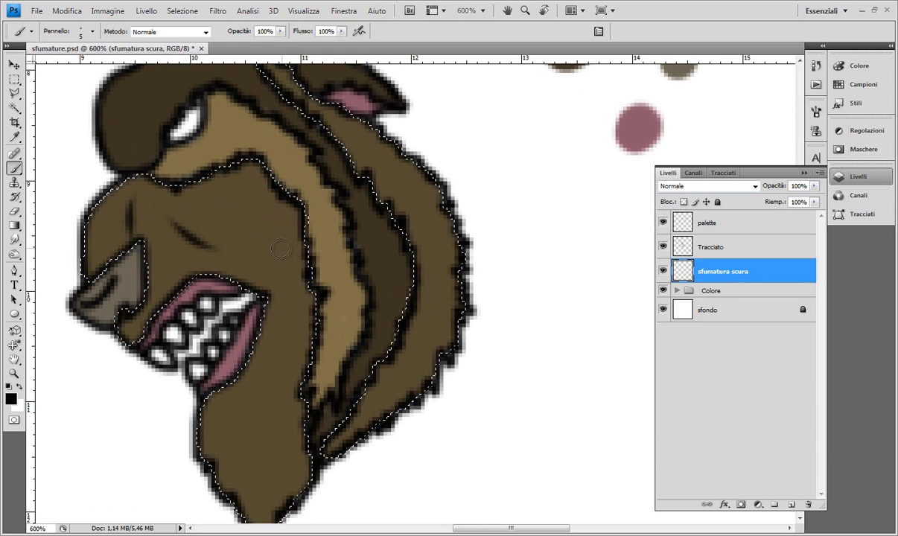
pyautogui.rightClick(287, 324)
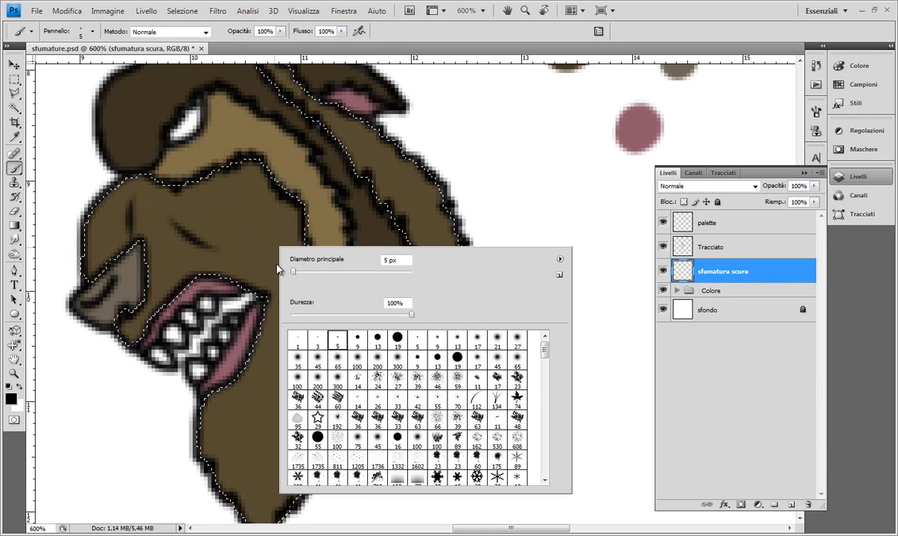
pyautogui.click(297, 339)
pyautogui.press('Return')
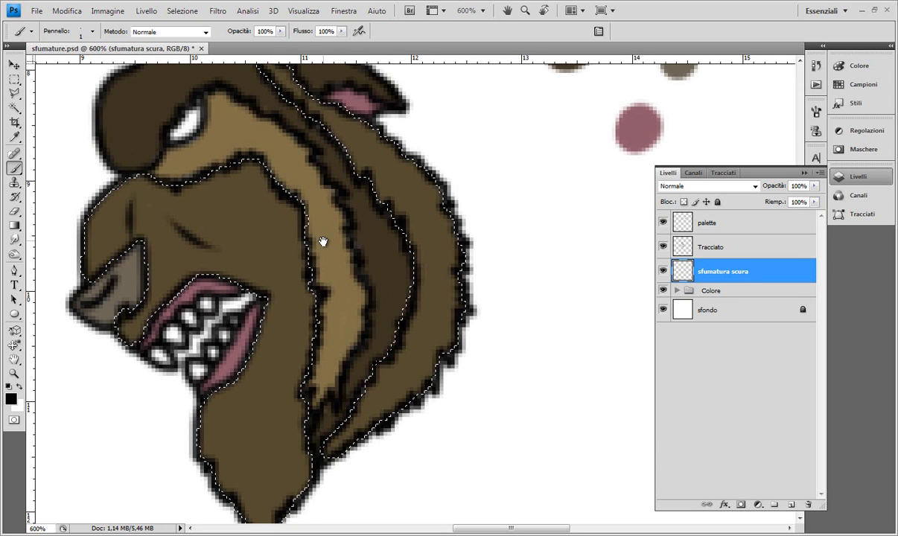
pyautogui.moveTo(320, 241); pyautogui.dragTo(295, 289)
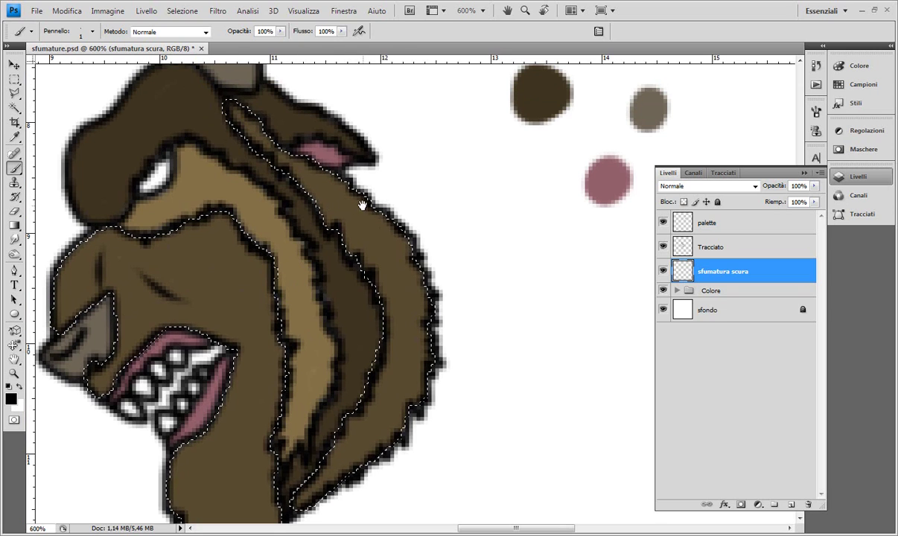
pyautogui.moveTo(347, 234)
pyautogui.mouseDown()
pyautogui.moveTo(338, 290)
pyautogui.moveTo(324, 239)
pyautogui.mouseUp()
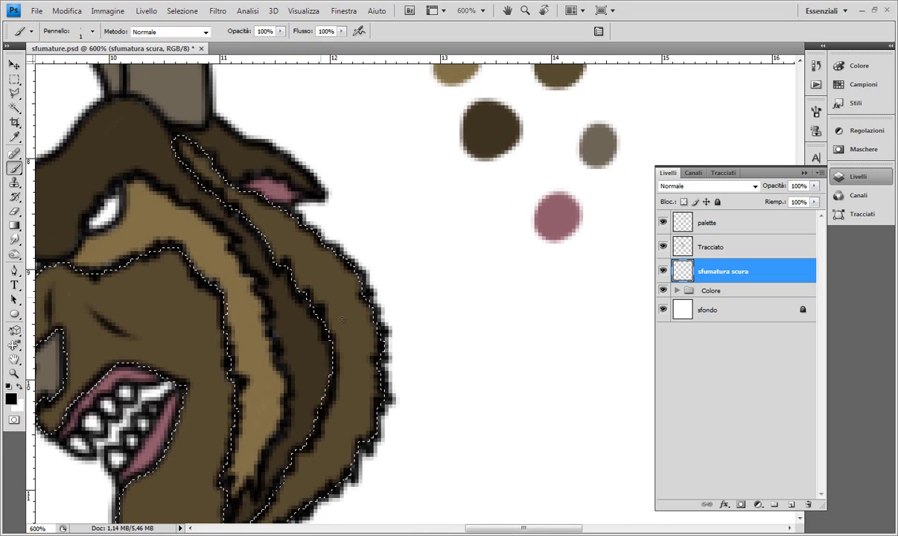
pyautogui.moveTo(328, 418); pyautogui.dragTo(338, 355)
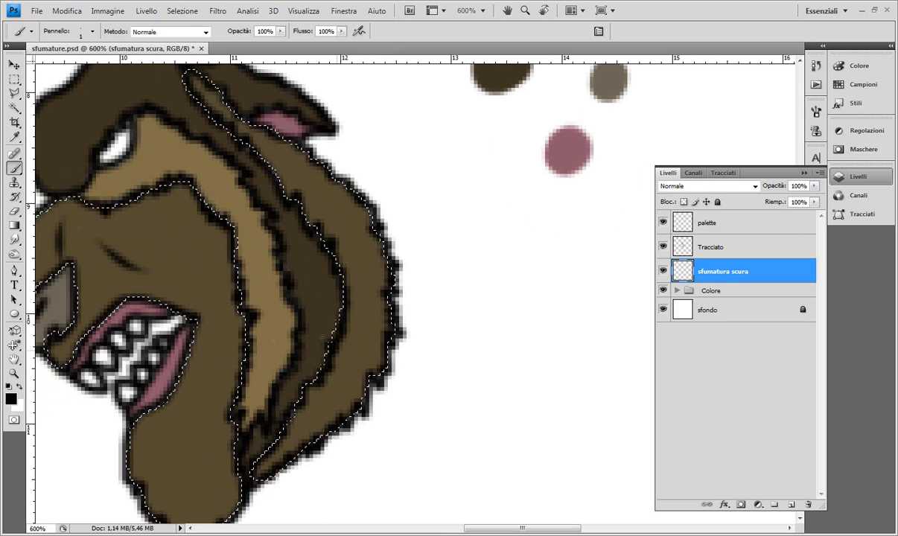
pyautogui.click(15, 137)
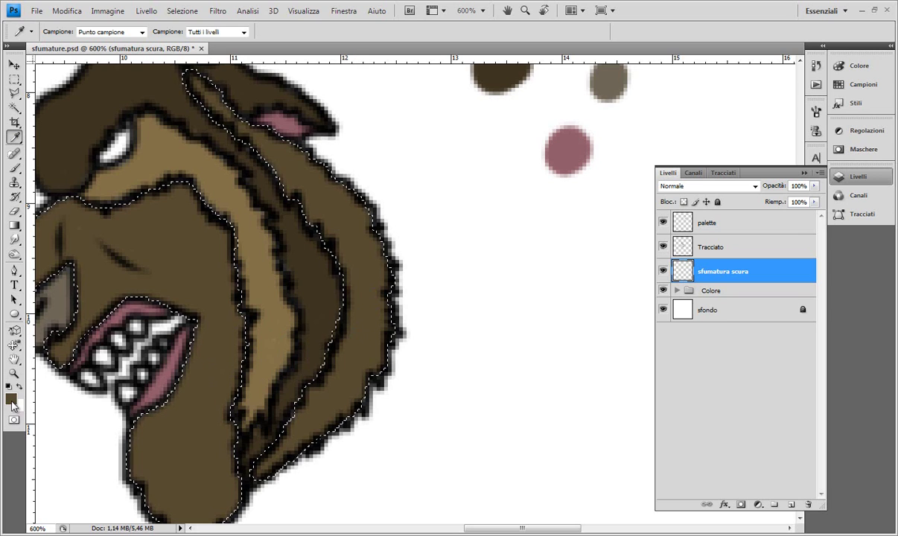
# - Pick a darker brown foreground in the Color Picker, return to the Brush, and undo the test stroke
pyautogui.click(12, 399)
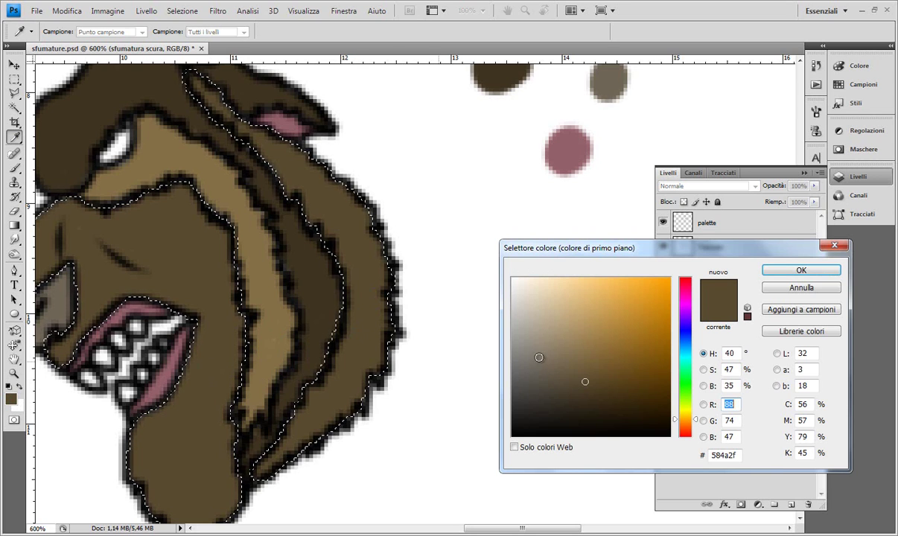
pyautogui.click(586, 396)
pyautogui.click(768, 273)
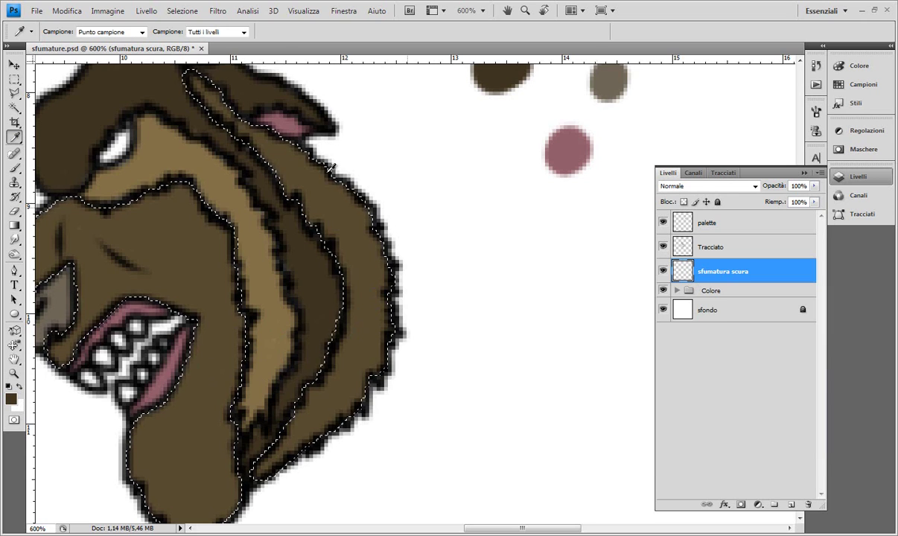
pyautogui.click(14, 167)
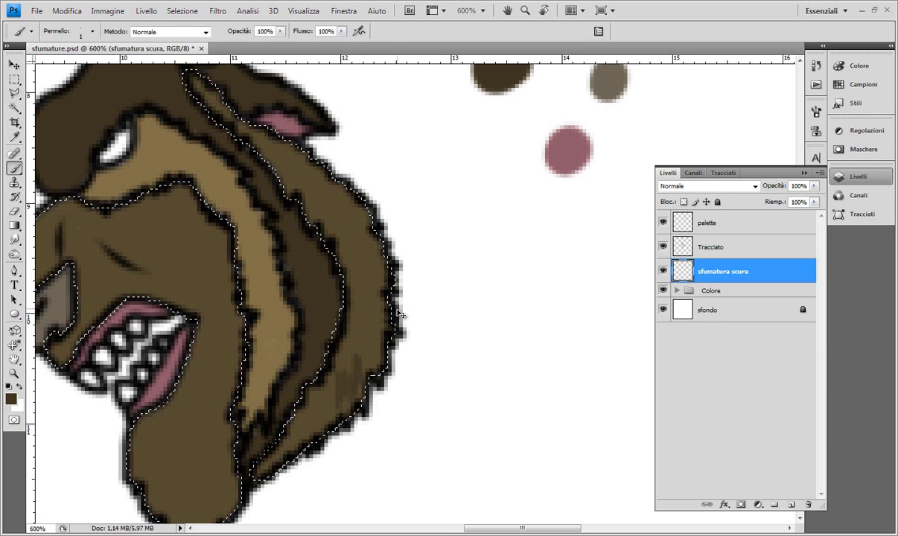
pyautogui.hotkey('ctrl', 'z')
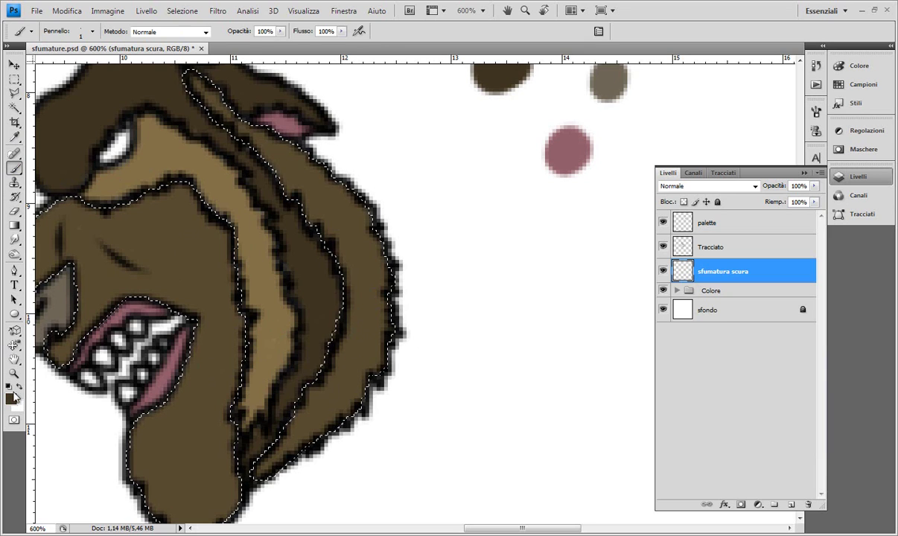
# - Set the foreground to dark brown 342c1c and undo the small dark smudge
pyautogui.click(12, 398)
pyautogui.click(584, 404)
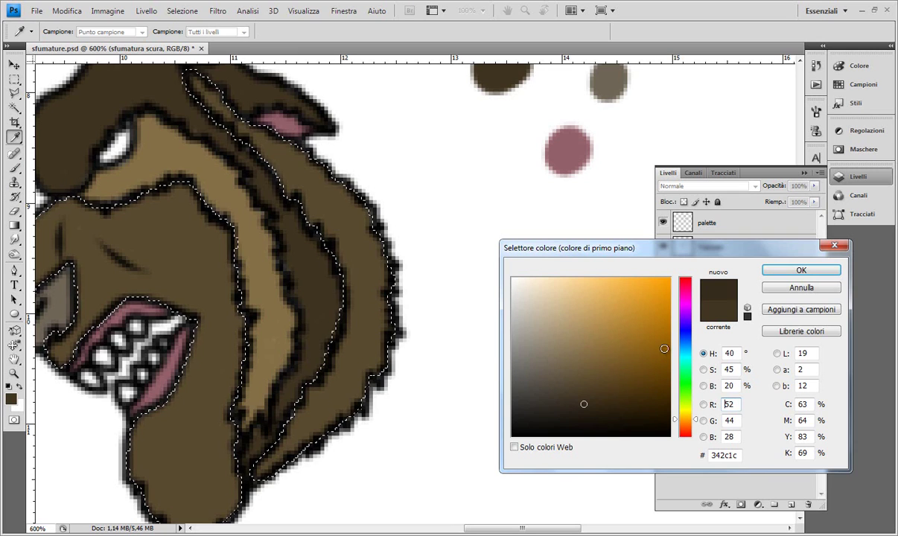
pyautogui.click(764, 274)
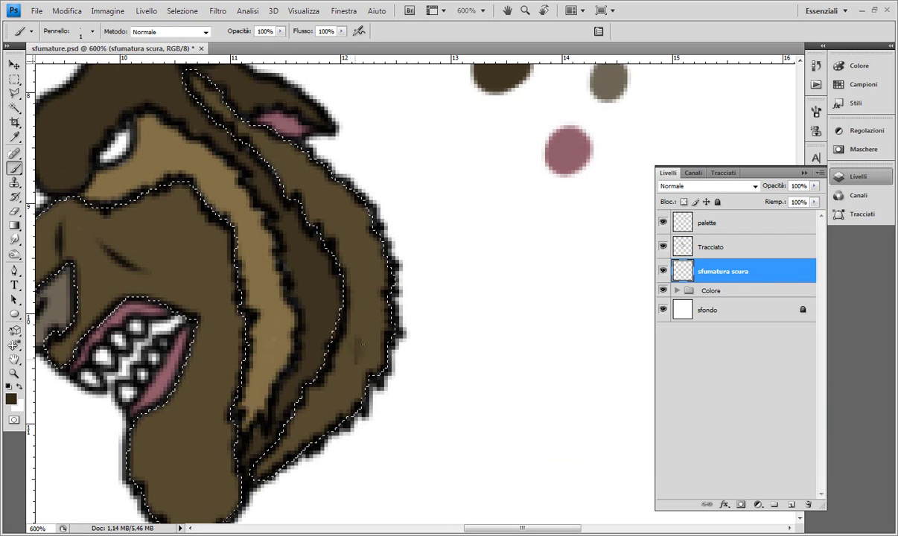
pyautogui.hotkey('ctrl', 'z')
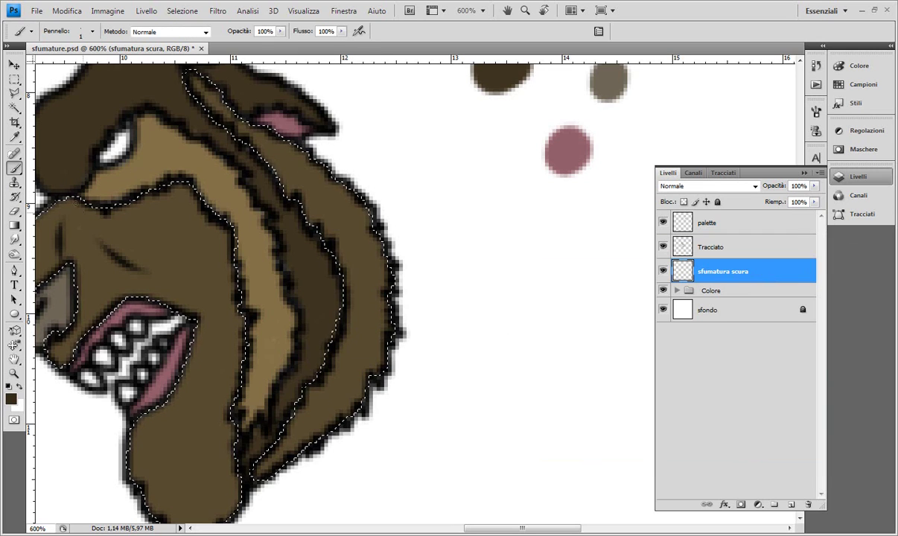
pyautogui.moveTo(475, 228); pyautogui.dragTo(433, 268)
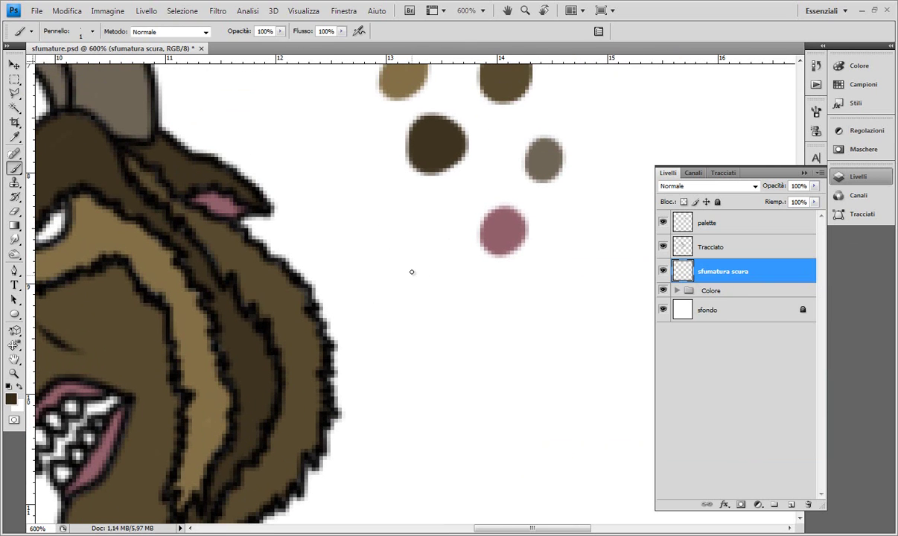
# - Set a 19 px brush and dab dark brown on the palette and the inner fur line
pyautogui.rightClick(439, 314)
pyautogui.doubleClick(560, 376)
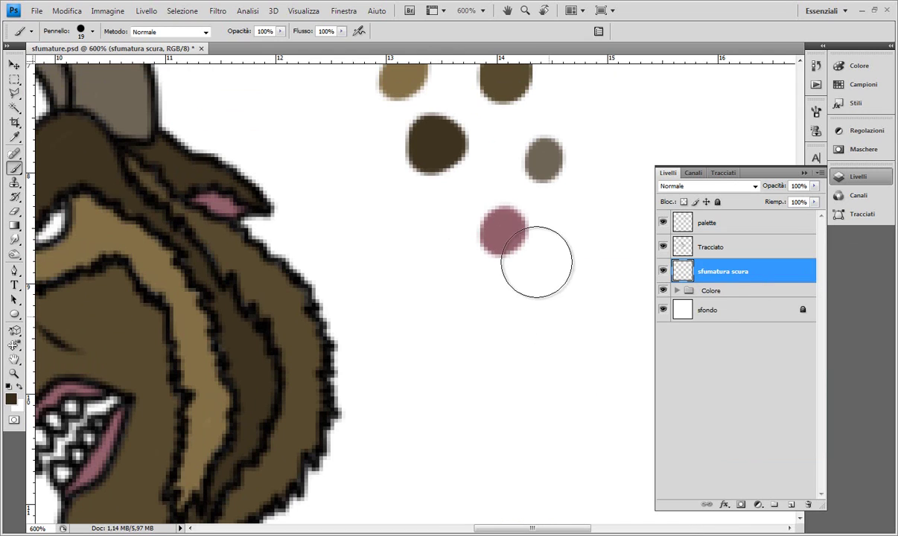
pyautogui.moveTo(523, 208); pyautogui.dragTo(517, 215)
pyautogui.click(577, 161)
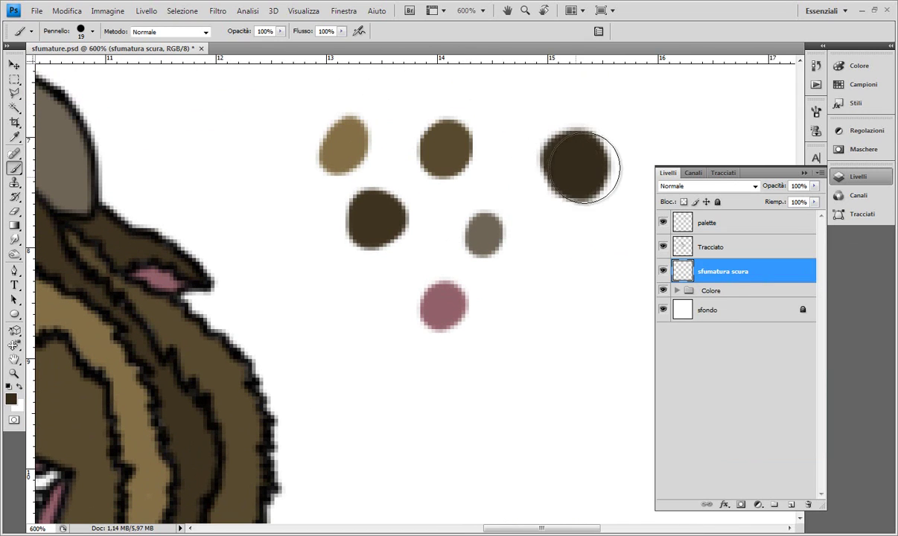
pyautogui.moveTo(393, 283); pyautogui.dragTo(428, 254)
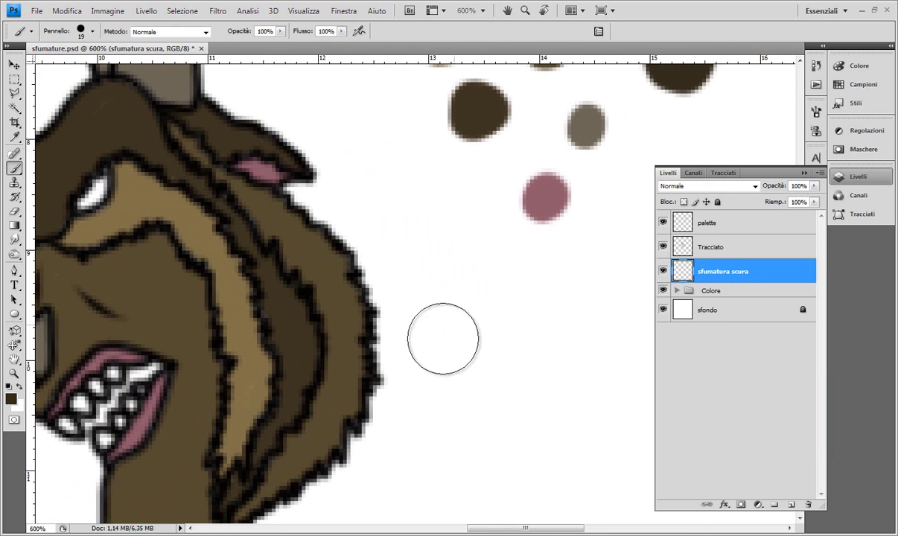
pyautogui.moveTo(326, 313); pyautogui.dragTo(329, 288)
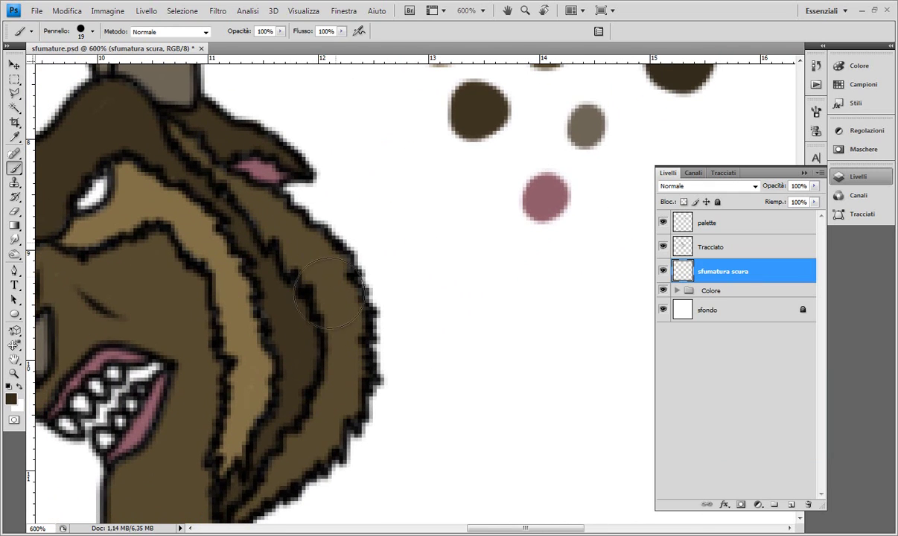
pyautogui.moveTo(279, 339); pyautogui.dragTo(375, 258)
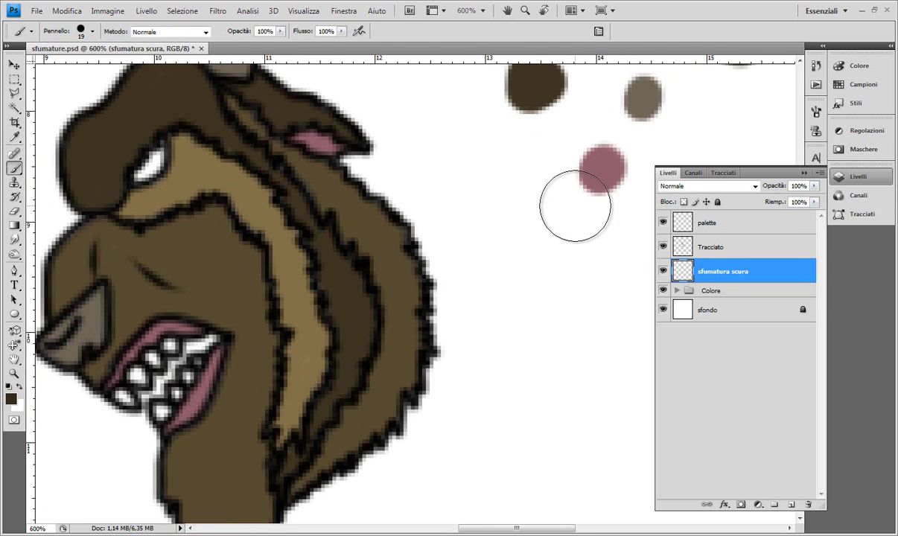
# - Draw a rectangular selection across the mane and muzzle, deselect it, then restore it
pyautogui.click(14, 79)
pyautogui.moveTo(179, 175); pyautogui.dragTo(530, 360)
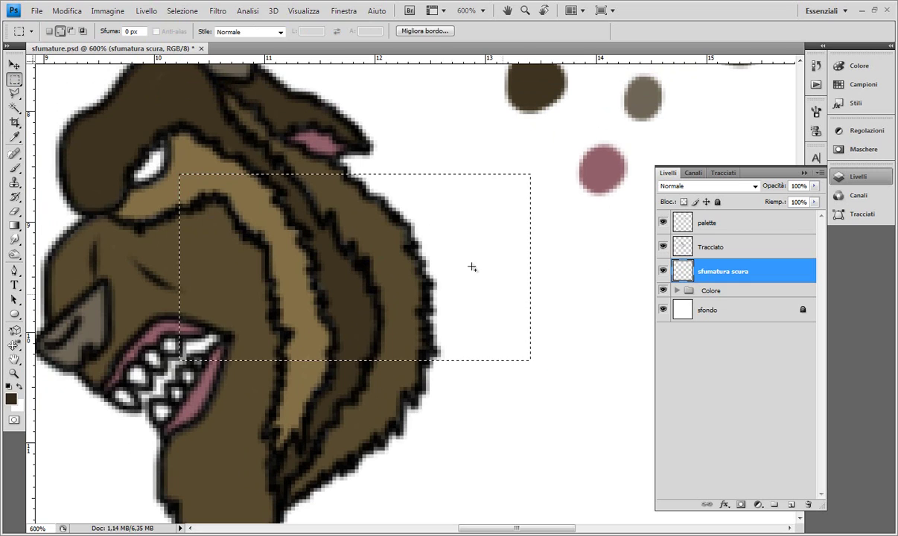
pyautogui.click(14, 168)
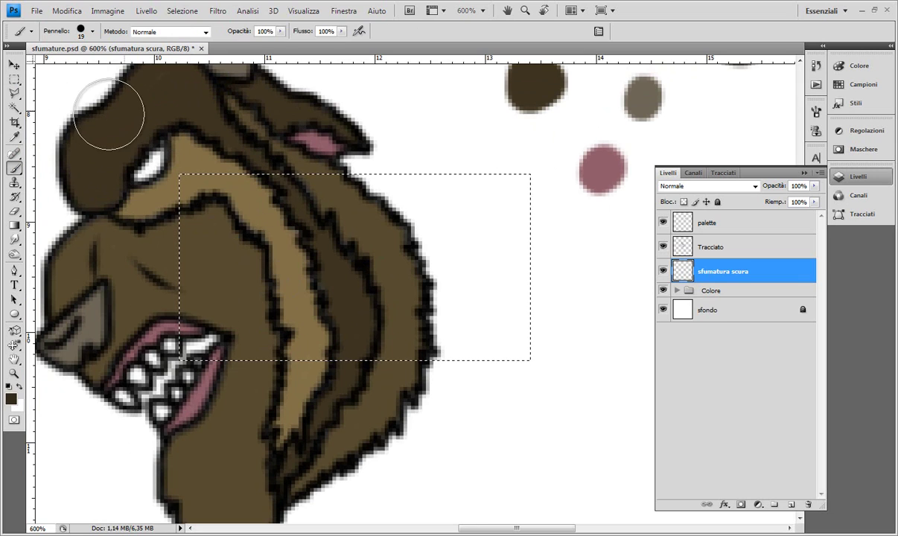
pyautogui.click(15, 78)
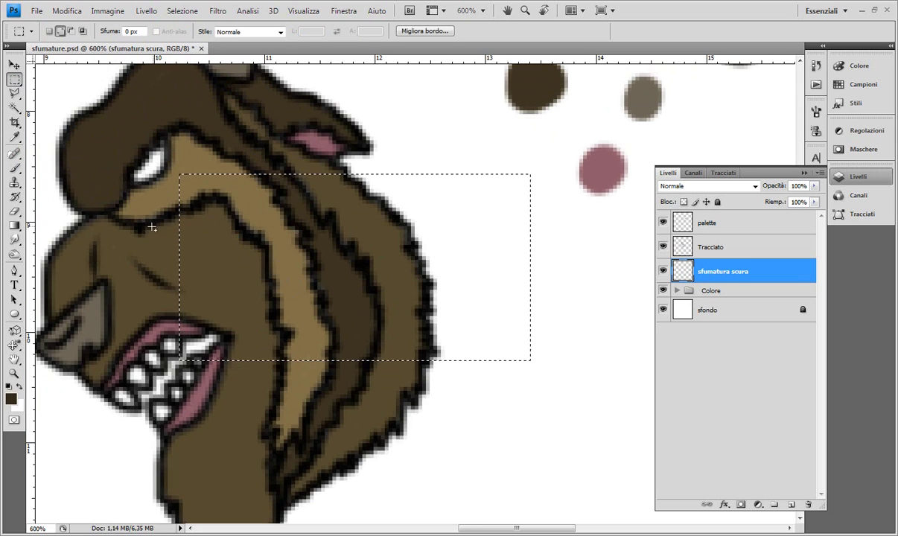
pyautogui.rightClick(146, 234)
pyautogui.click(161, 236)
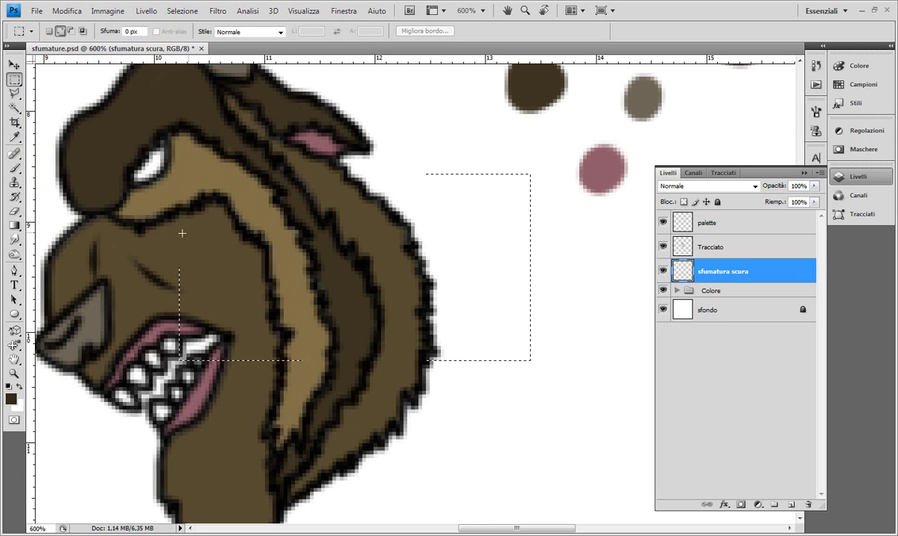
pyautogui.hotkey('ctrl', 'shift', 'd')
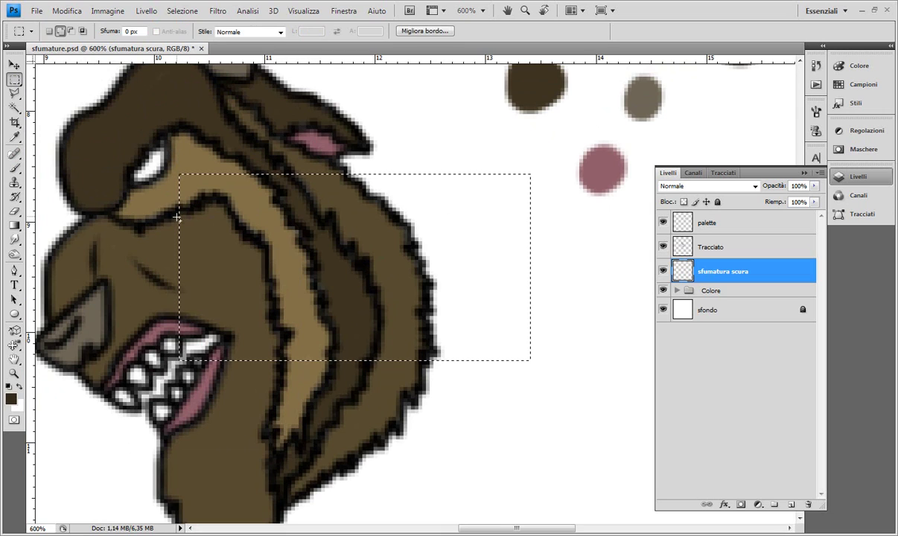
pyautogui.click(14, 167)
# - Paint out the dark-brown swatch, repaint it on the palette layer, and expand Colore
pyautogui.moveTo(409, 194); pyautogui.dragTo(376, 232)
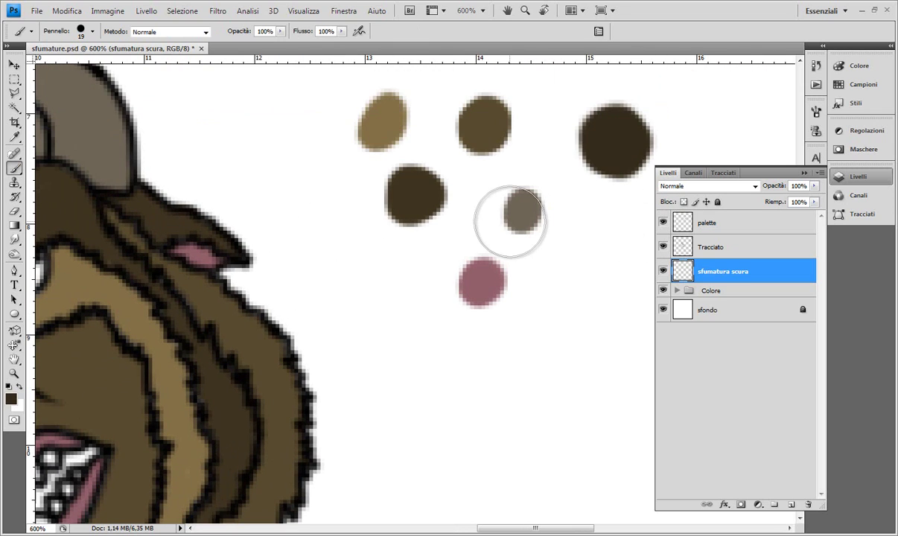
pyautogui.moveTo(612, 99); pyautogui.dragTo(629, 158)
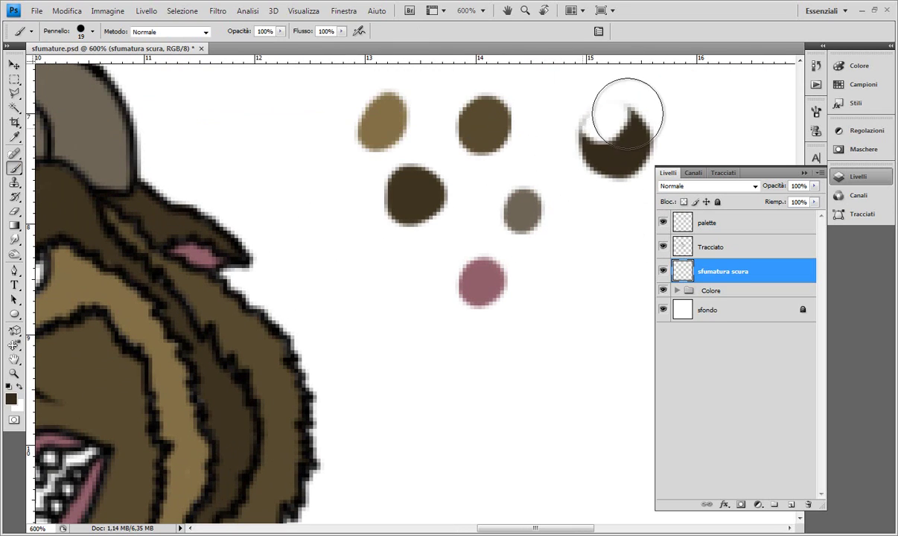
pyautogui.click(701, 224)
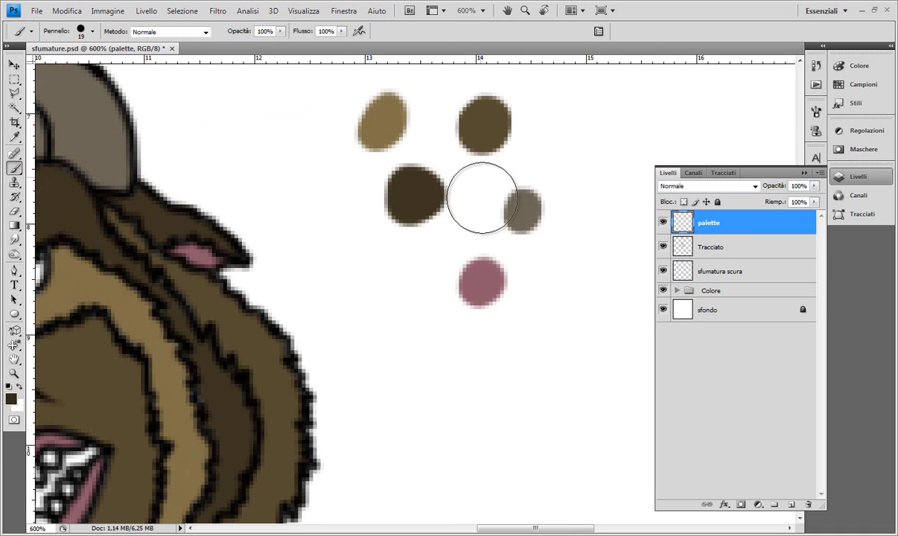
pyautogui.moveTo(629, 114); pyautogui.dragTo(620, 131)
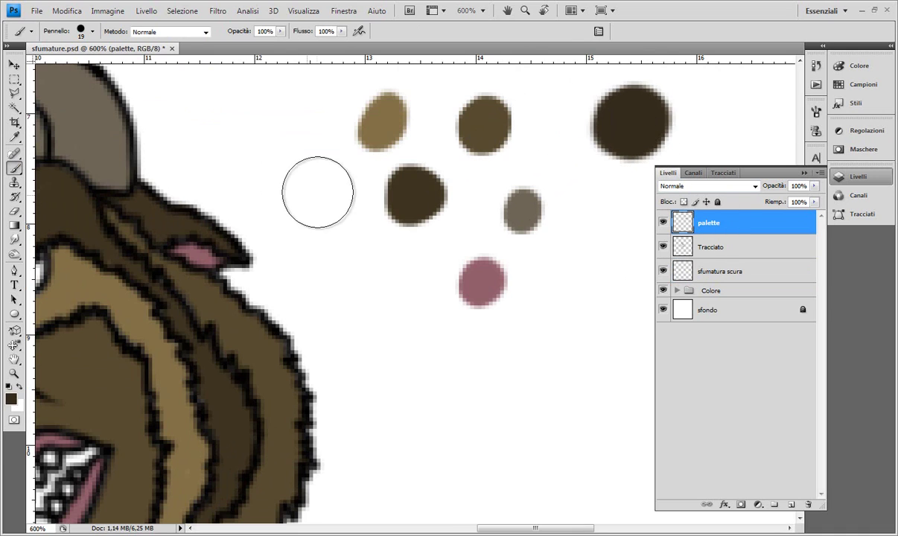
pyautogui.moveTo(248, 229); pyautogui.dragTo(310, 178)
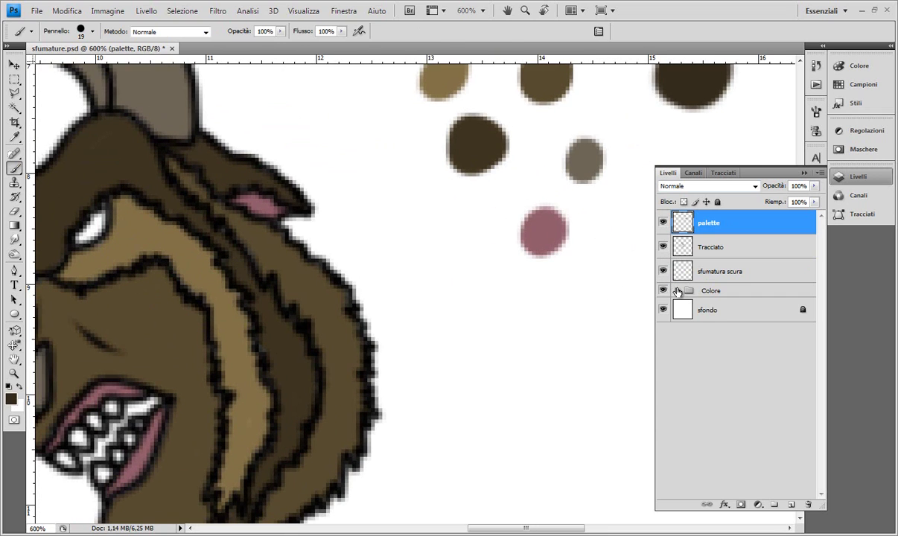
pyautogui.click(676, 290)
# - Load the colore layer's area as a selection and set a 1–2 px brush at 700% zoom
pyautogui.keyDown('ctrl'); pyautogui.click(693, 431); pyautogui.keyUp('ctrl')
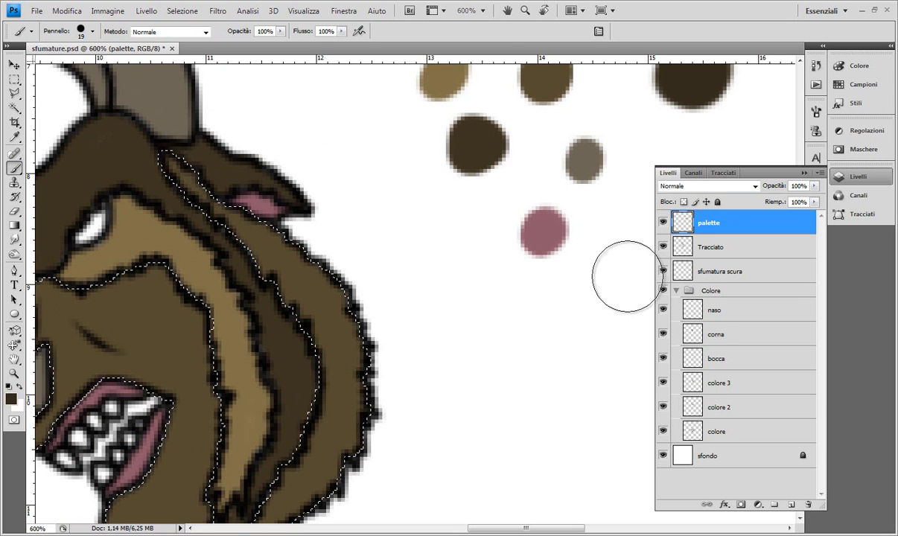
pyautogui.click(676, 291)
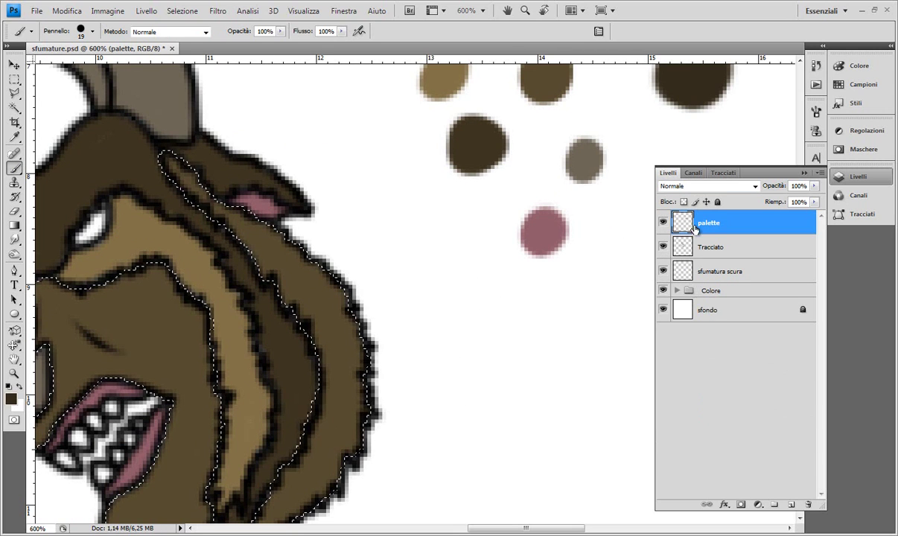
pyautogui.rightClick(372, 266)
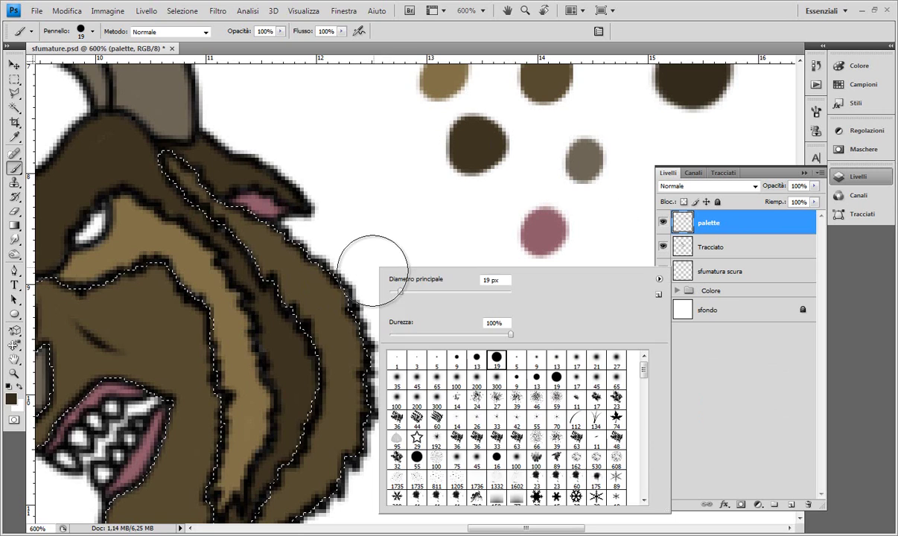
pyautogui.doubleClick(404, 350)
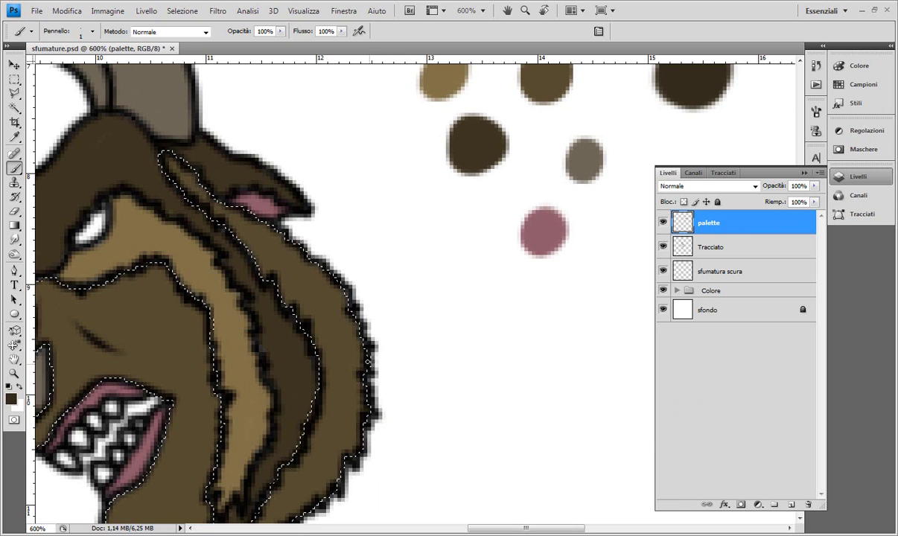
pyautogui.moveTo(368, 361); pyautogui.dragTo(384, 282)
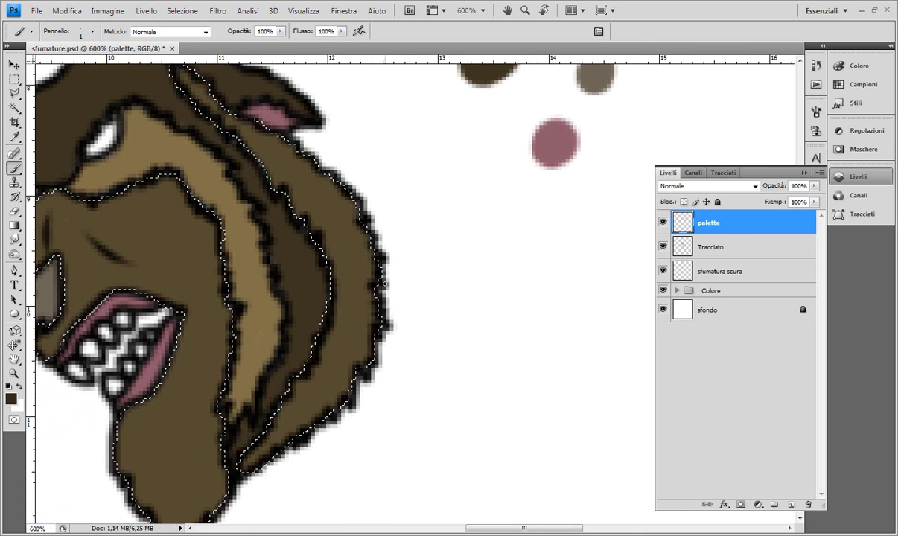
pyautogui.hotkey('ctrl', '+')
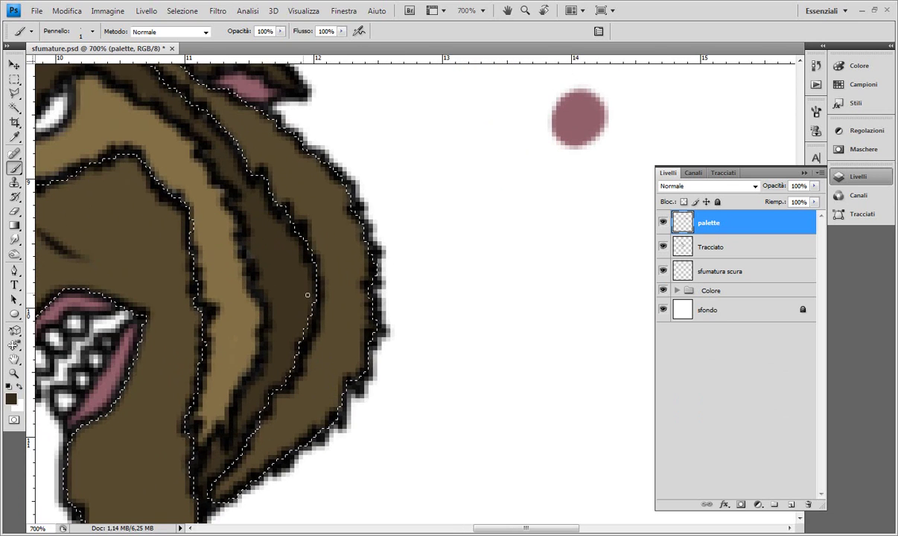
pyautogui.moveTo(295, 235)
pyautogui.mouseDown()
pyautogui.moveTo(396, 256)
pyautogui.moveTo(385, 341)
pyautogui.moveTo(342, 197)
pyautogui.mouseUp()
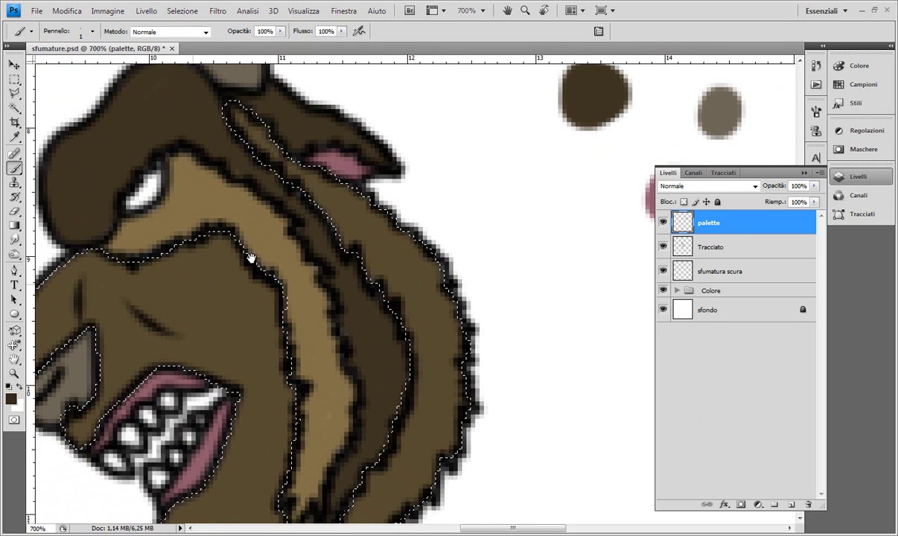
pyautogui.moveTo(251, 258)
pyautogui.mouseDown()
pyautogui.moveTo(328, 249)
pyautogui.moveTo(290, 195)
pyautogui.moveTo(255, 315)
pyautogui.moveTo(272, 212)
pyautogui.mouseUp()
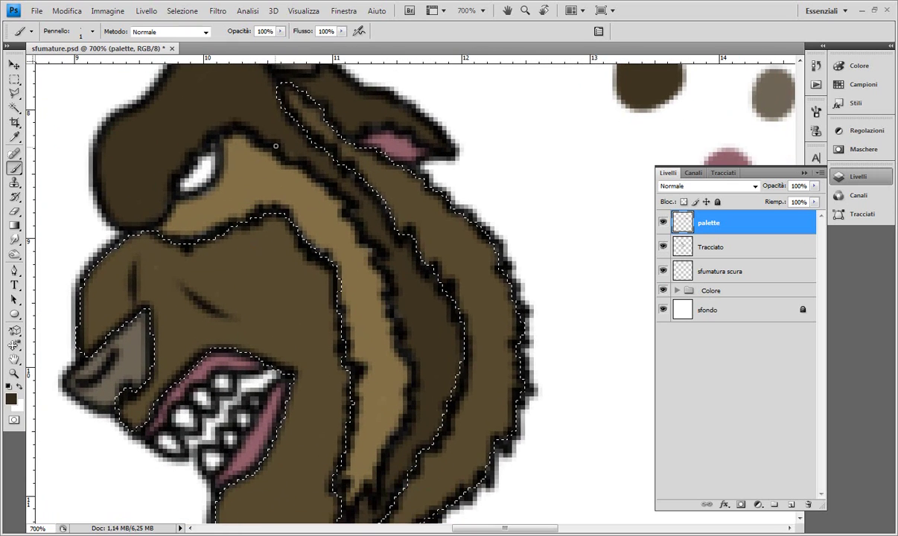
pyautogui.moveTo(344, 326)
pyautogui.mouseDown()
pyautogui.moveTo(301, 280)
pyautogui.moveTo(336, 283)
pyautogui.mouseUp()
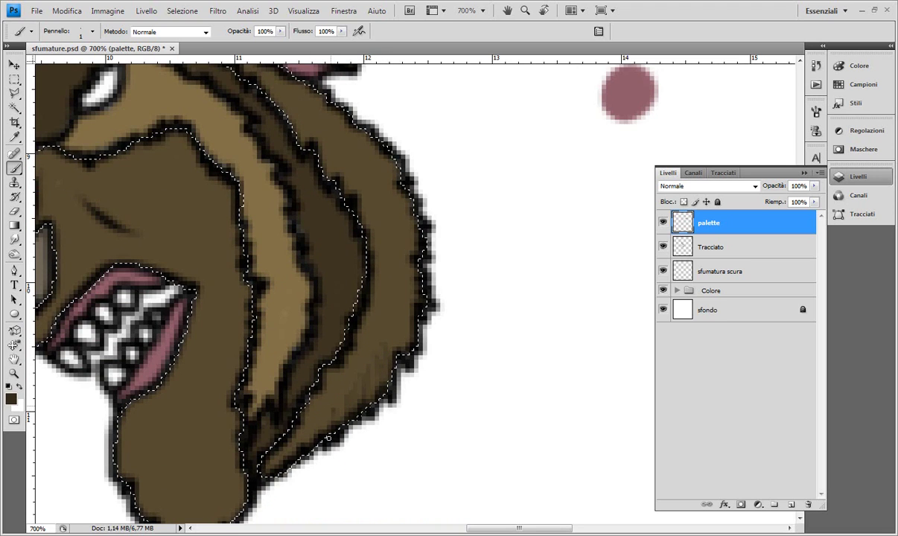
pyautogui.rightClick(332, 375)
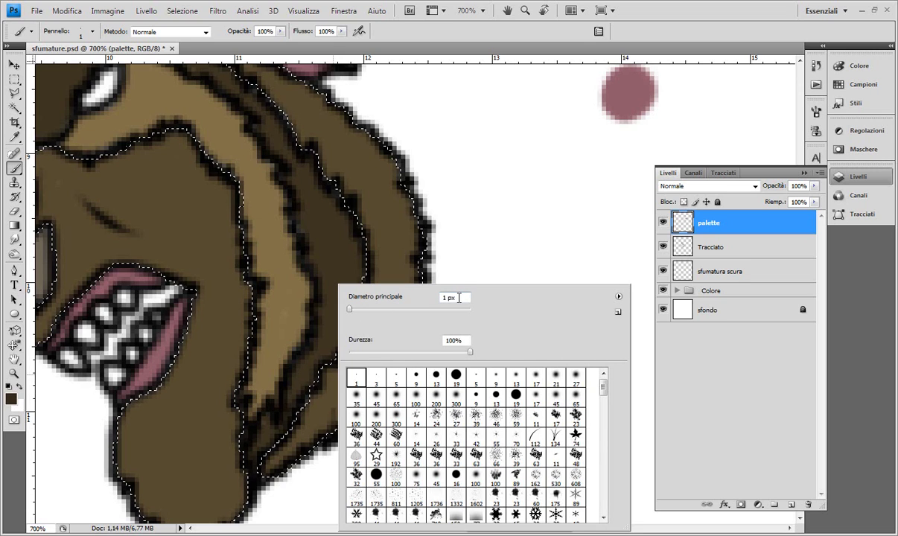
pyautogui.press('Return')
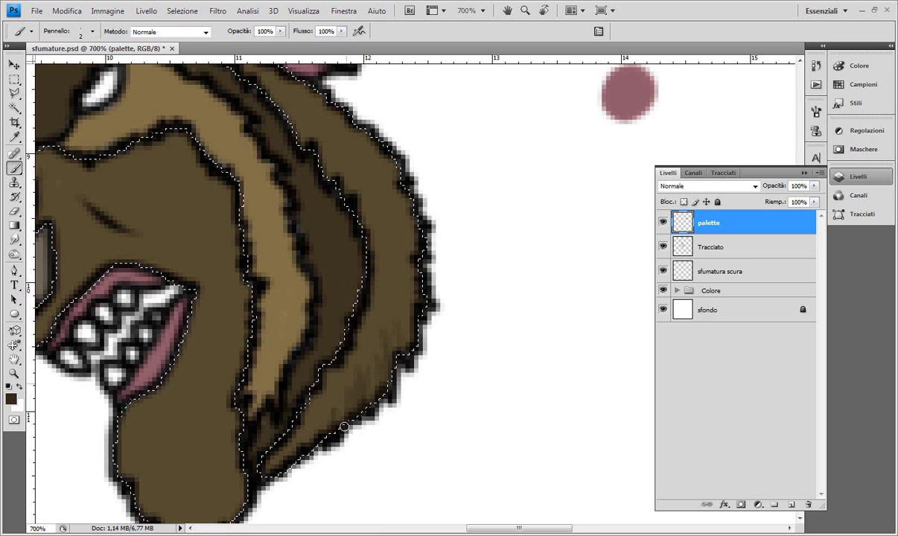
# - Paint fine dark fur strokes along the outer fur on the head's right side
pyautogui.moveTo(392, 321); pyautogui.dragTo(396, 278)
pyautogui.moveTo(405, 244); pyautogui.dragTo(402, 219)
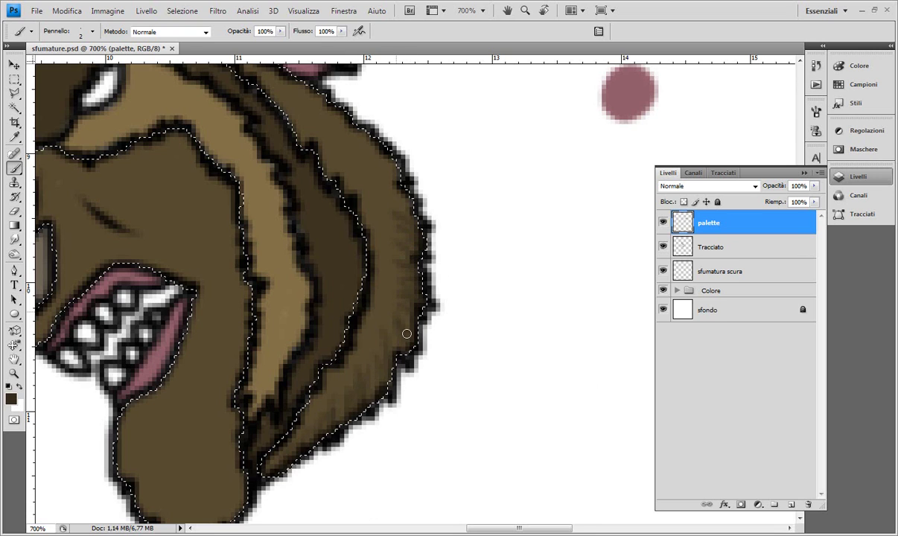
pyautogui.scroll(3, 397, 245)
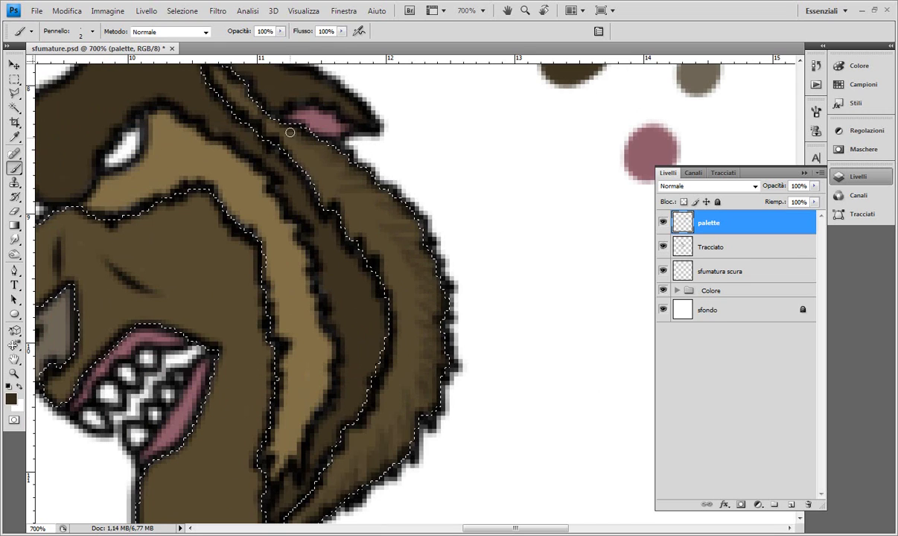
pyautogui.scroll(2, 288, 149)
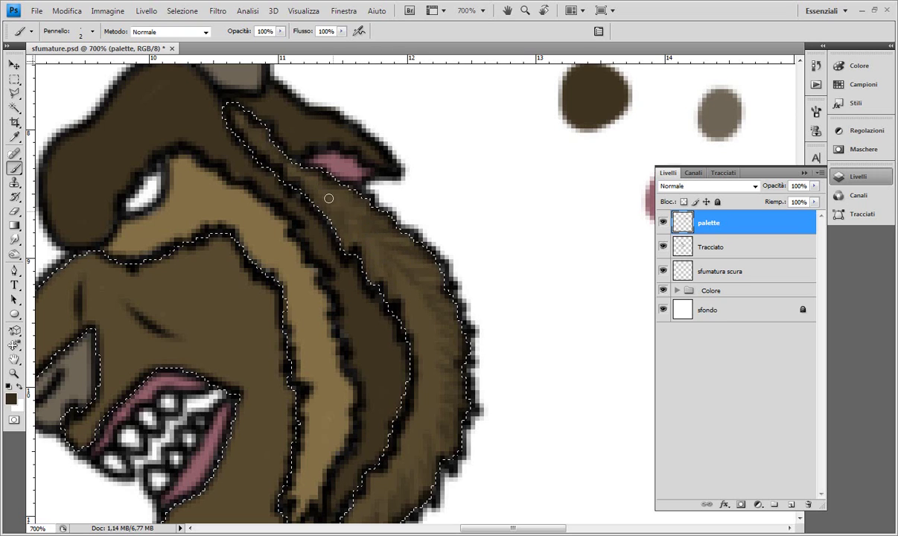
pyautogui.moveTo(400, 264); pyautogui.dragTo(350, 204)
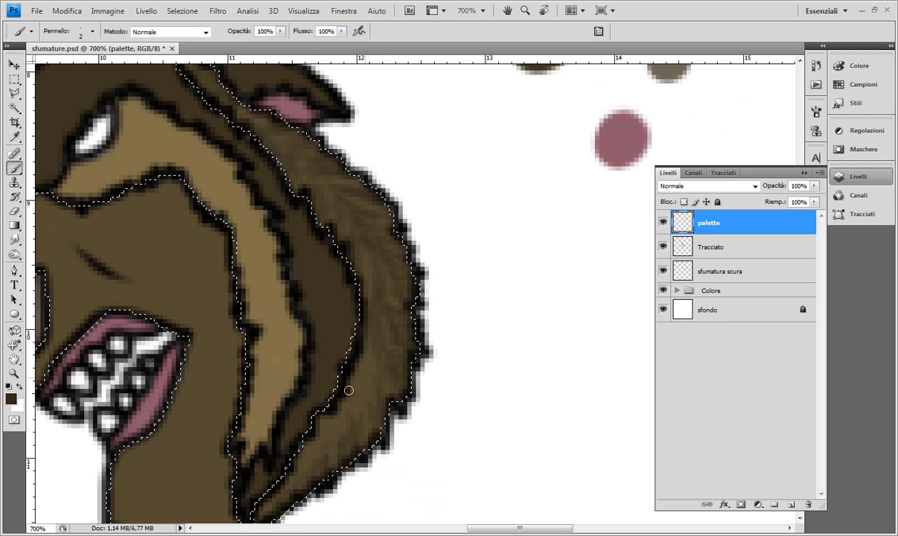
pyautogui.moveTo(402, 314); pyautogui.dragTo(364, 389)
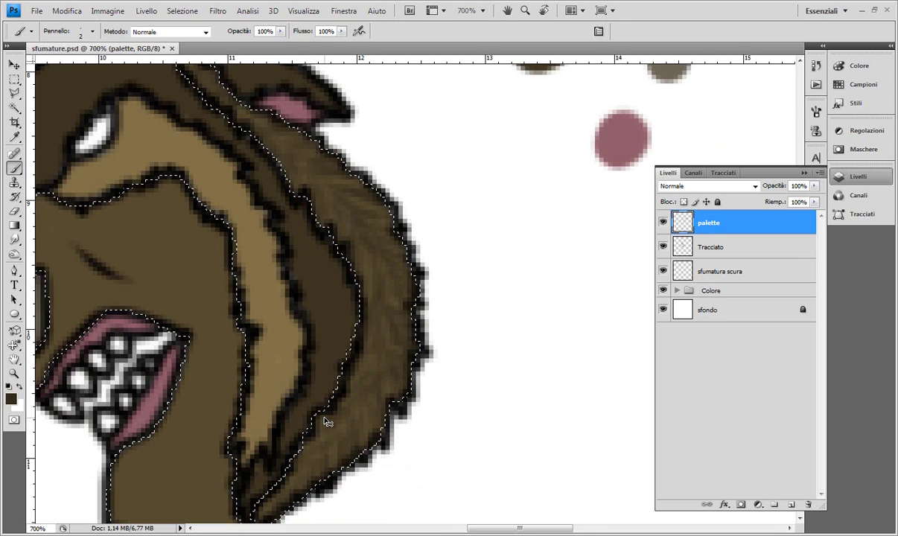
pyautogui.hotkey('ctrl', '-')
pyautogui.hotkey('ctrl', '-')
pyautogui.hotkey('ctrl', '-')
pyautogui.hotkey('ctrl', '-')
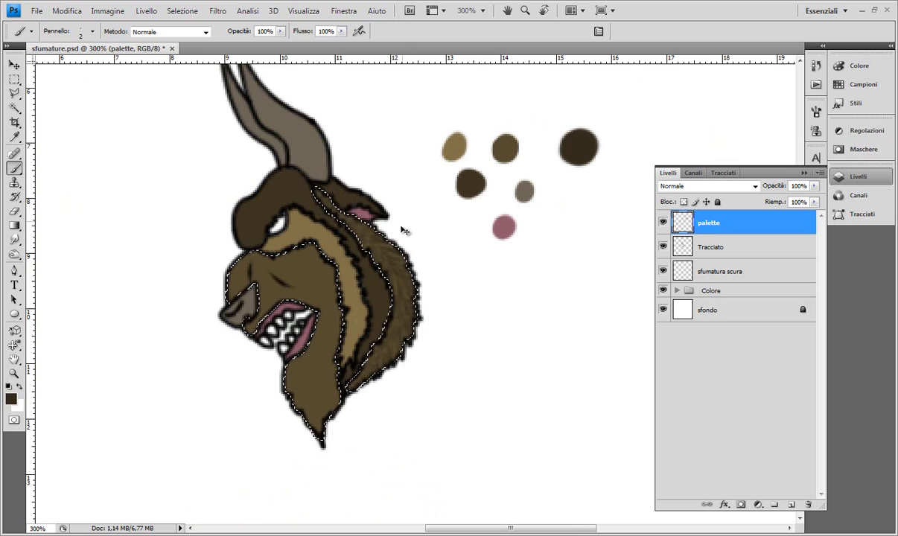
# - Toggle the selection outline off and on, then zoom to 700% on the lower jaw
pyautogui.hotkey('ctrl', 'd')
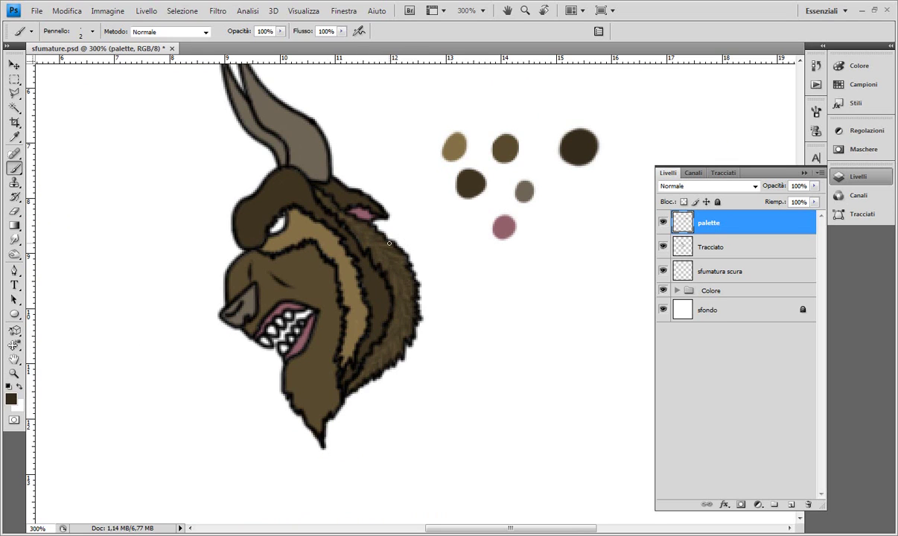
pyautogui.hotkey('ctrl', 'shift', 'd')
pyautogui.hotkey('ctrl', '+')
pyautogui.hotkey('ctrl', '+')
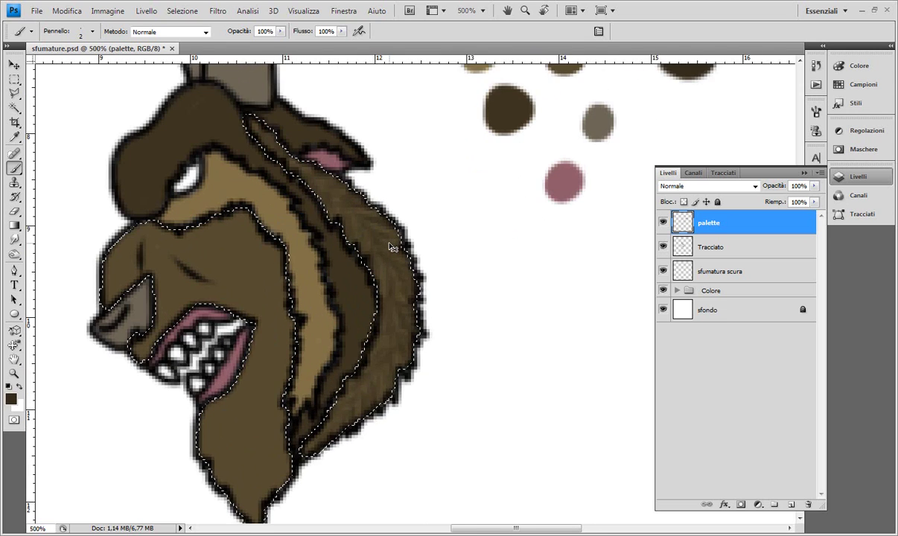
pyautogui.hotkey('ctrl', '+')
pyautogui.hotkey('ctrl', '+')
pyautogui.moveTo(241, 334); pyautogui.dragTo(262, 246)
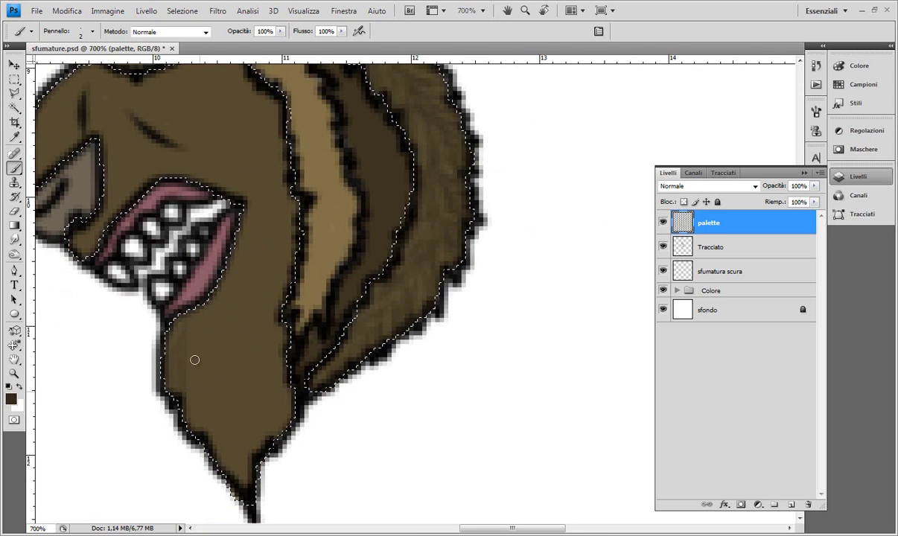
# - Paint dark fur streaks across the lower jaw and head
pyautogui.moveTo(194, 360)
pyautogui.mouseDown()
pyautogui.moveTo(217, 434)
pyautogui.moveTo(208, 376)
pyautogui.mouseUp()
pyautogui.moveTo(264, 430); pyautogui.dragTo(255, 404)
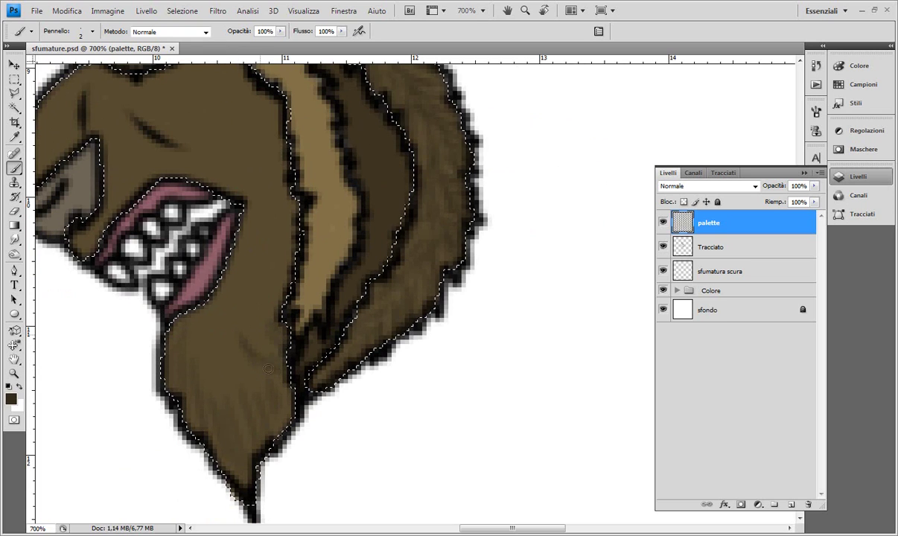
pyautogui.moveTo(253, 339); pyautogui.dragTo(240, 309)
pyautogui.moveTo(225, 372); pyautogui.dragTo(221, 327)
pyautogui.moveTo(196, 370)
pyautogui.mouseDown()
pyautogui.moveTo(214, 343)
pyautogui.moveTo(250, 365)
pyautogui.moveTo(231, 356)
pyautogui.moveTo(234, 408)
pyautogui.moveTo(226, 380)
pyautogui.moveTo(222, 387)
pyautogui.moveTo(234, 434)
pyautogui.mouseUp()
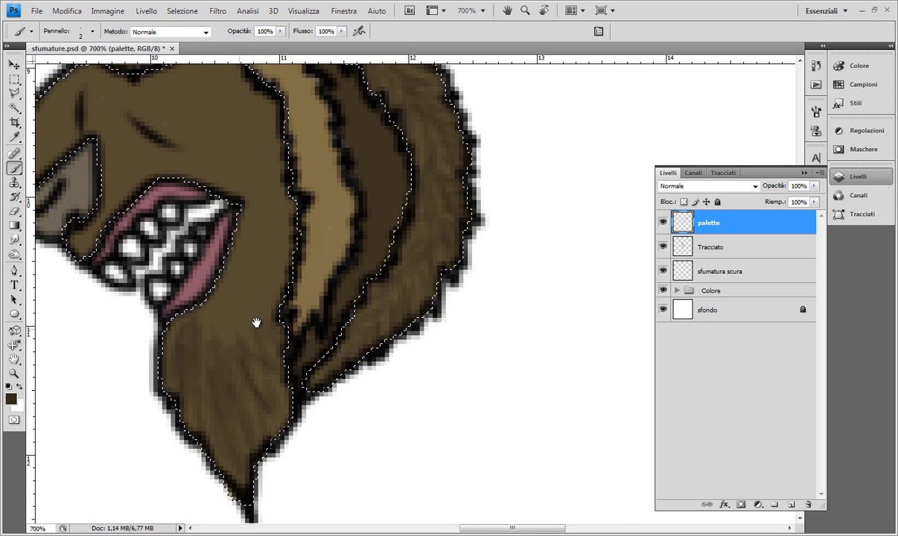
pyautogui.moveTo(225, 363); pyautogui.dragTo(249, 340)
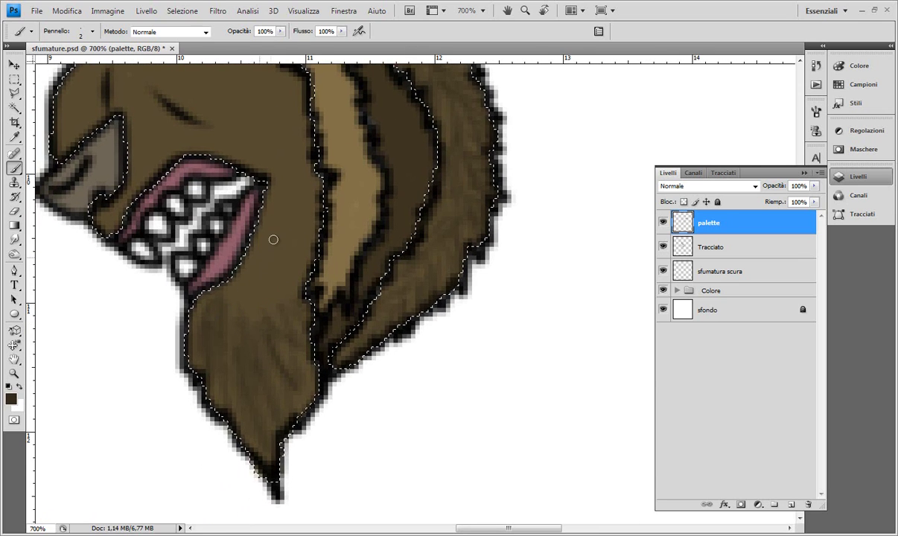
pyautogui.moveTo(280, 213); pyautogui.dragTo(286, 288)
pyautogui.moveTo(291, 256); pyautogui.dragTo(319, 296)
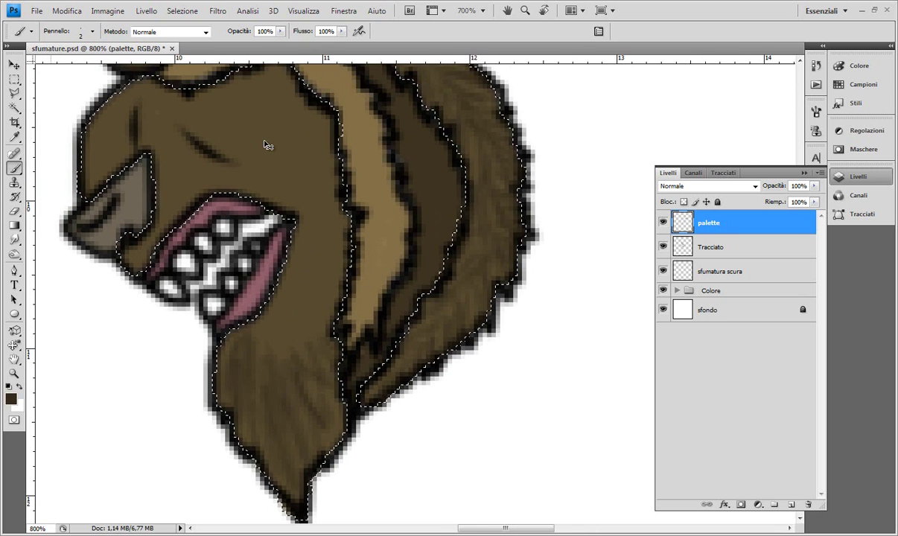
# - Zoom to 800%, try 63% brush opacity, restore 100%, and paint fine jaw fur strokes
pyautogui.hotkey('ctrl', '+')
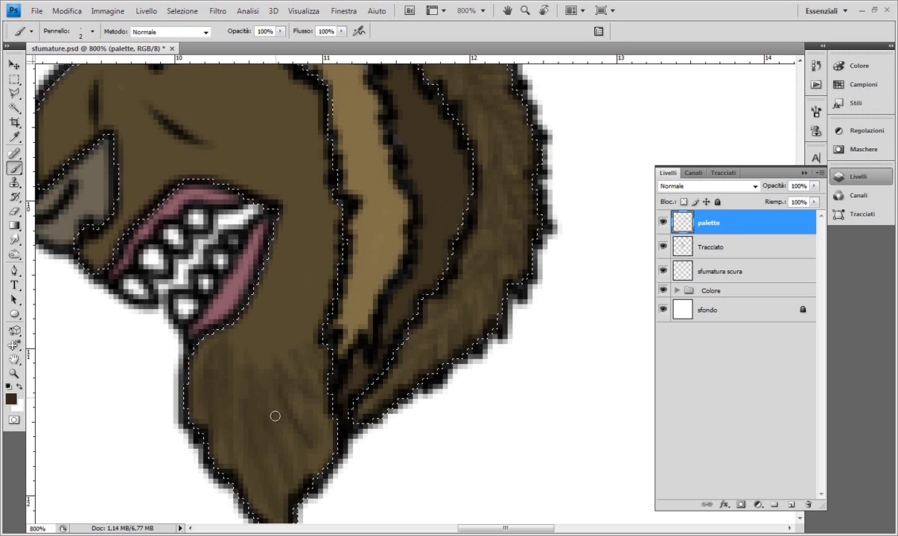
pyautogui.click(282, 32)
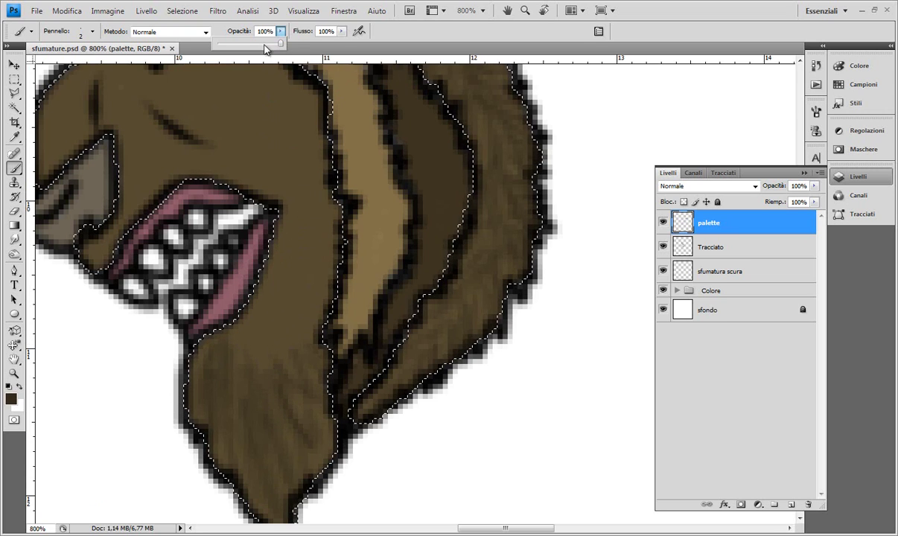
pyautogui.moveTo(258, 46); pyautogui.dragTo(257, 46)
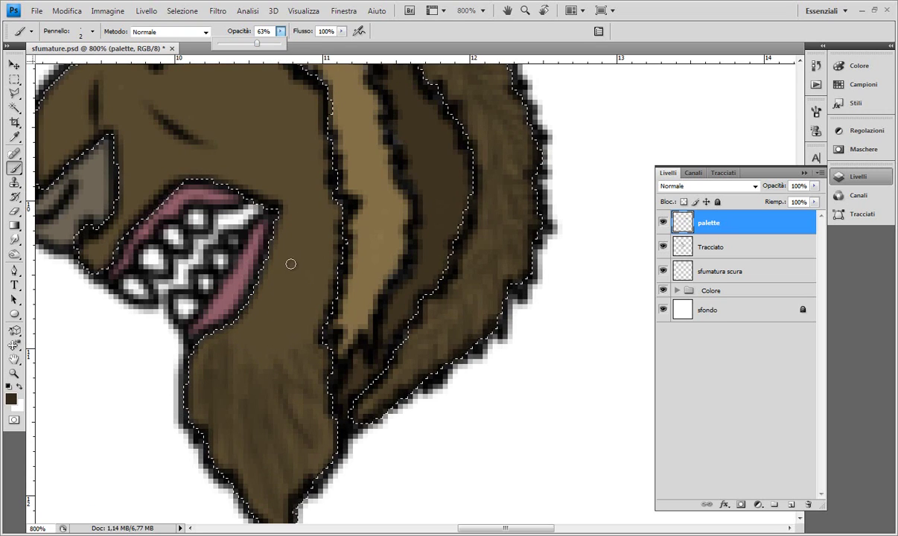
pyautogui.click(290, 260)
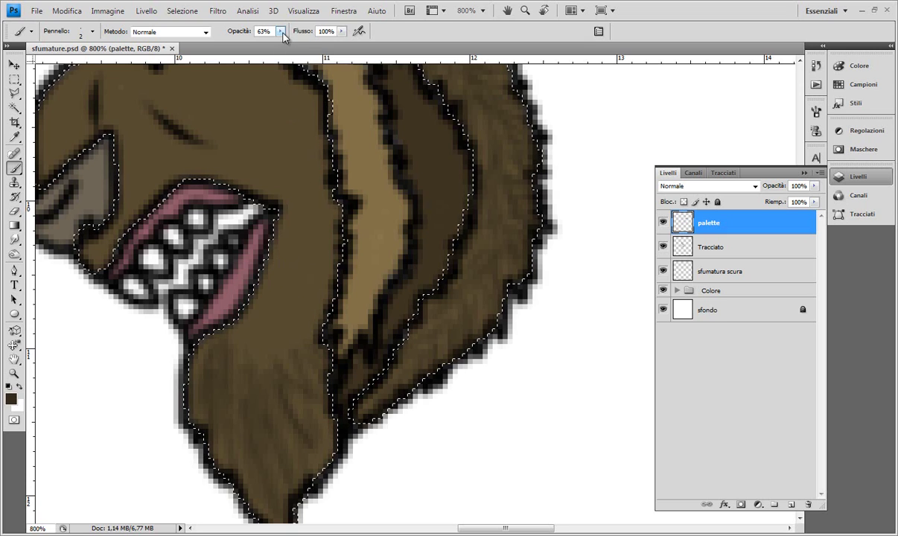
pyautogui.moveTo(285, 46); pyautogui.dragTo(313, 46)
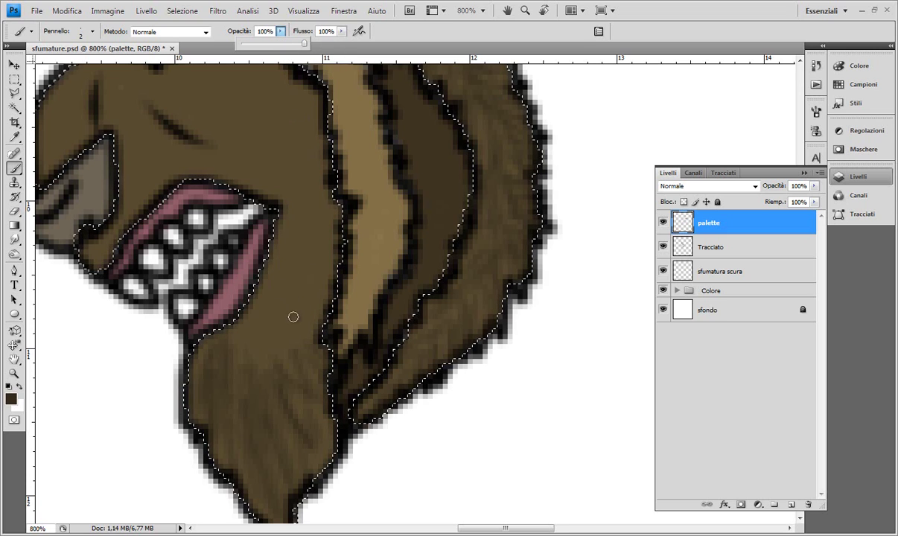
pyautogui.click(296, 280)
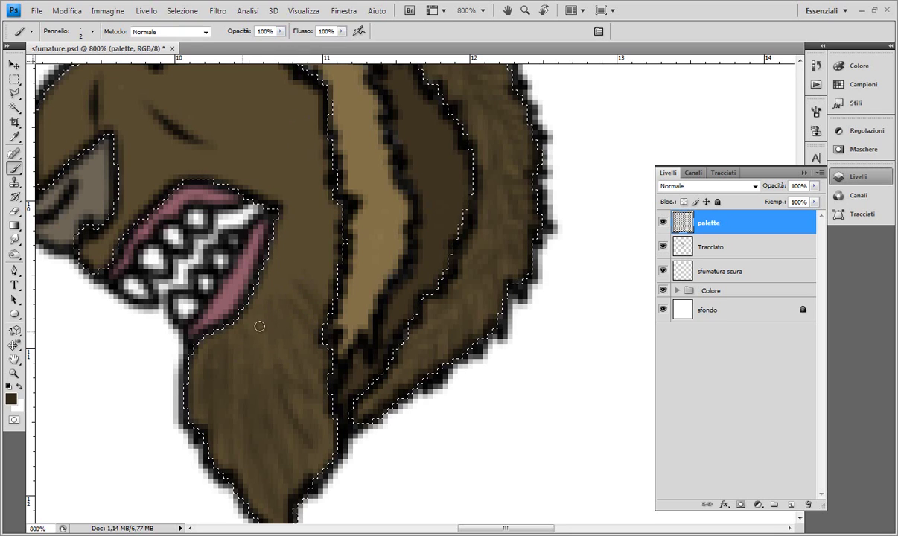
pyautogui.moveTo(328, 280)
pyautogui.mouseDown()
pyautogui.moveTo(304, 228)
pyautogui.moveTo(271, 245)
pyautogui.mouseUp()
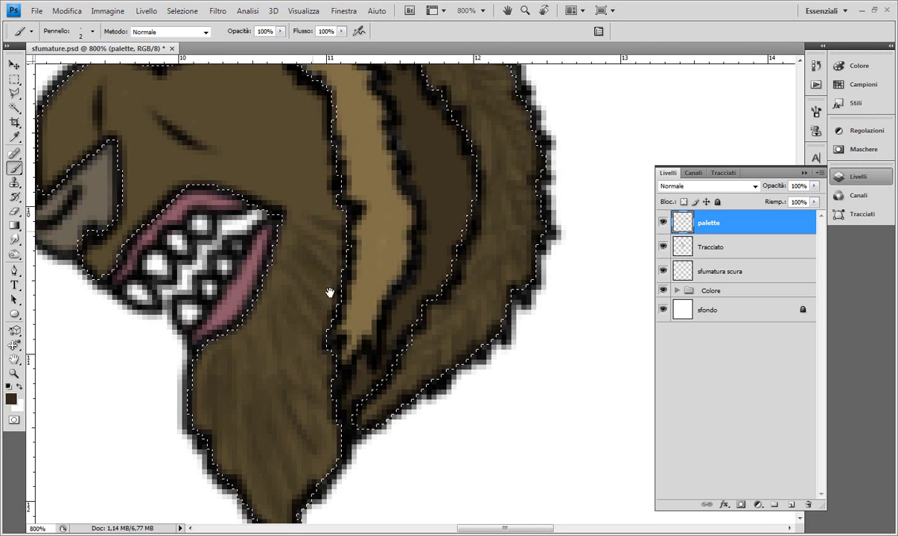
# - Paint five short dark fur strokes across the muzzle and cheek above the teeth
pyautogui.scroll(4, 312, 260)
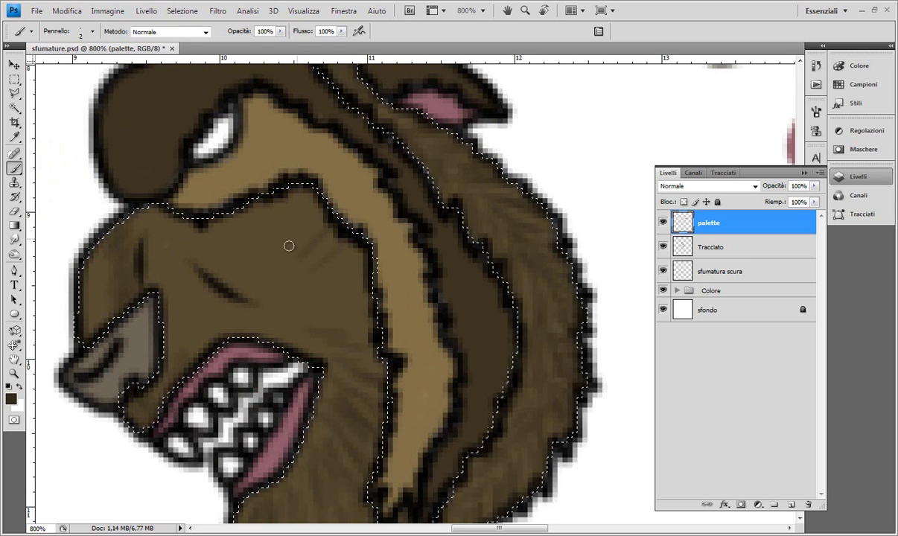
pyautogui.moveTo(289, 246); pyautogui.dragTo(304, 208)
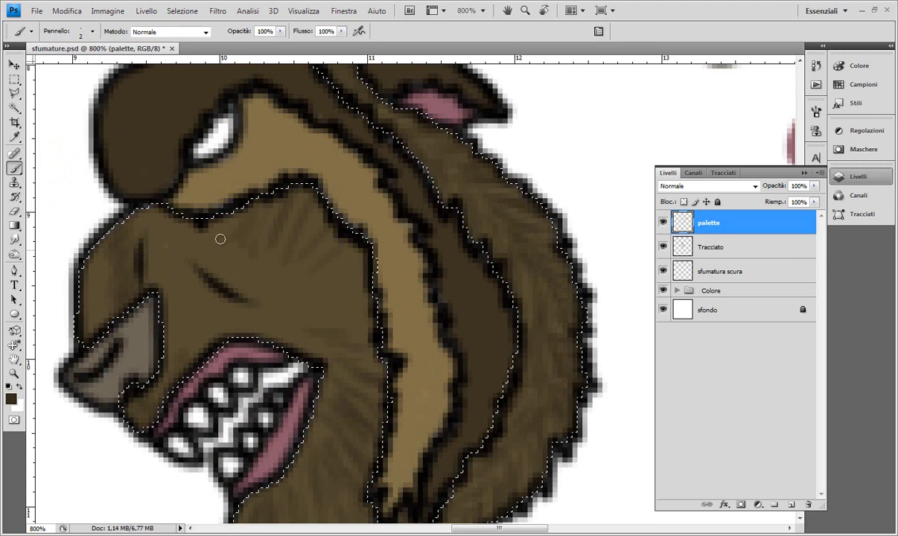
pyautogui.moveTo(306, 267); pyautogui.dragTo(349, 278)
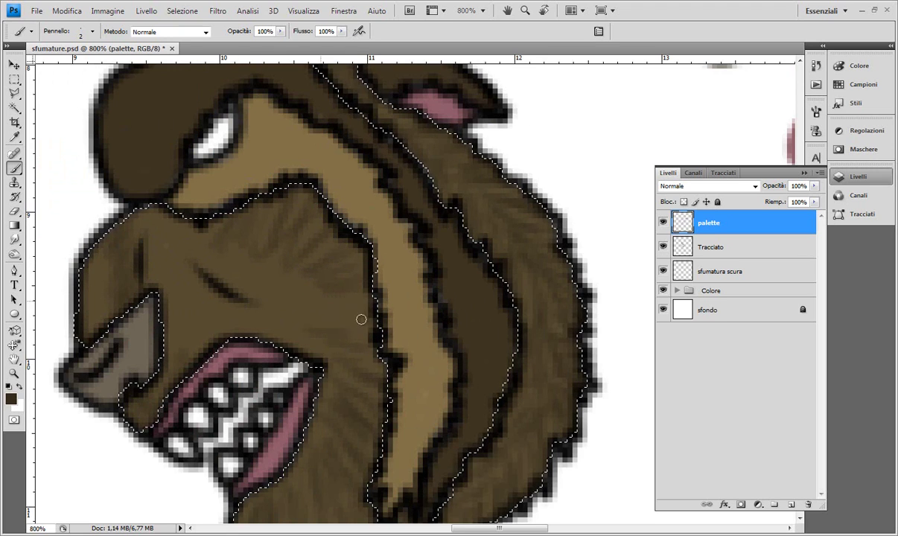
pyautogui.moveTo(287, 309)
pyautogui.mouseDown()
pyautogui.moveTo(301, 285)
pyautogui.moveTo(300, 260)
pyautogui.moveTo(186, 232)
pyautogui.mouseUp()
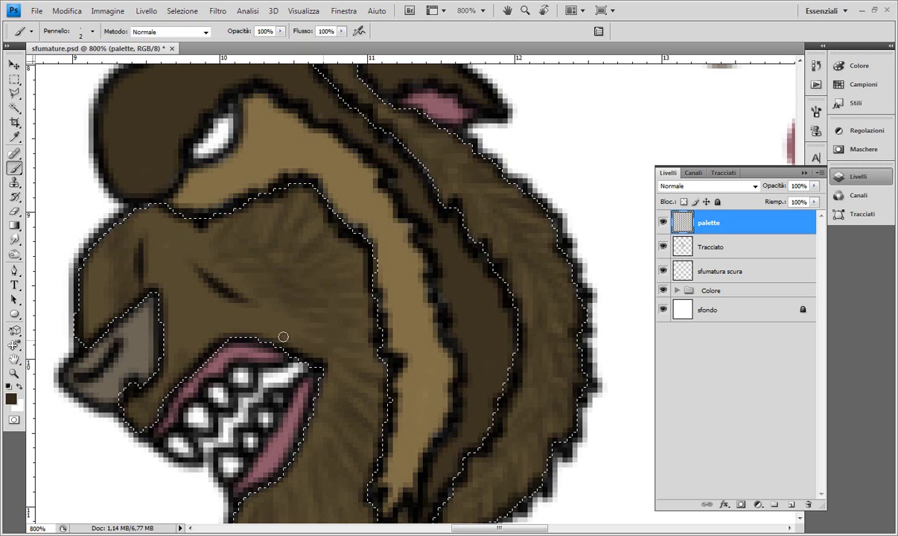
pyautogui.moveTo(275, 321); pyautogui.dragTo(232, 311)
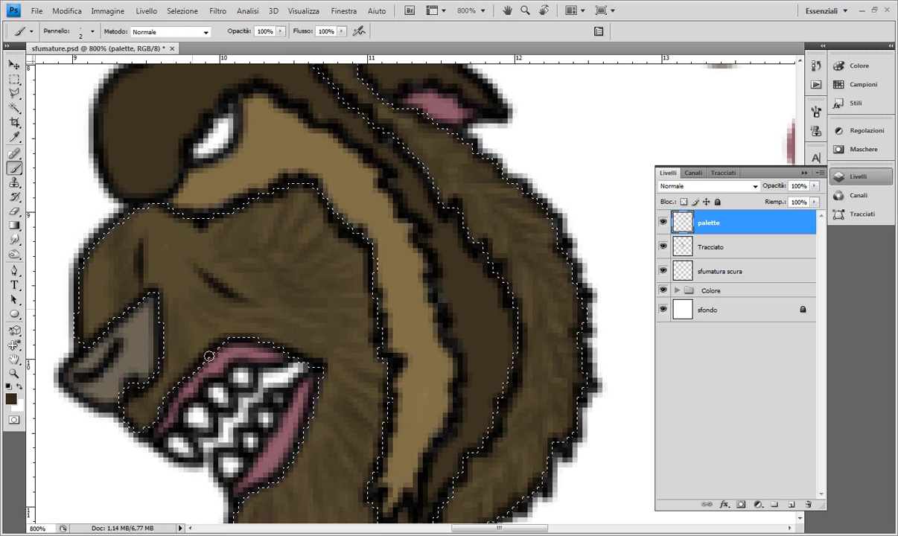
pyautogui.moveTo(263, 325); pyautogui.dragTo(190, 282)
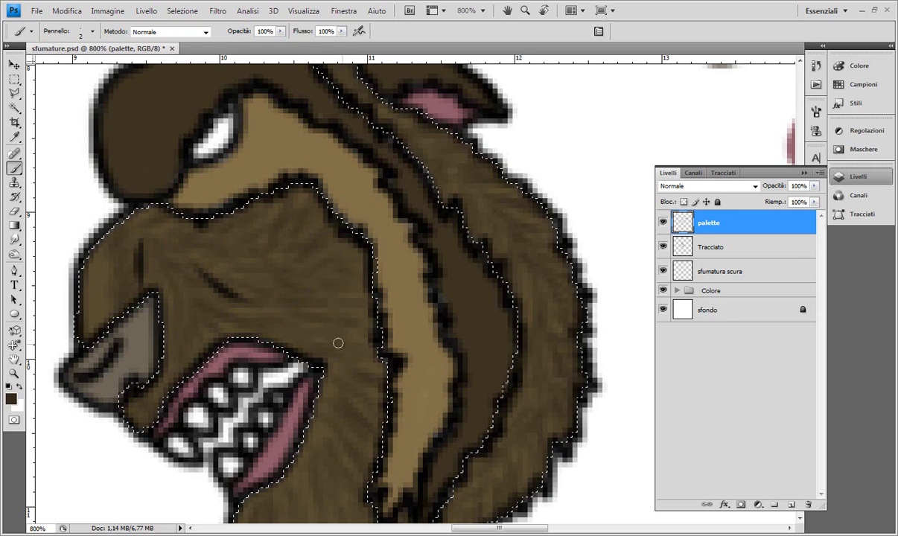
pyautogui.hotkey('ctrl', '-')
pyautogui.hotkey('ctrl', '-')
pyautogui.hotkey('ctrl', '-')
pyautogui.hotkey('ctrl', '-')
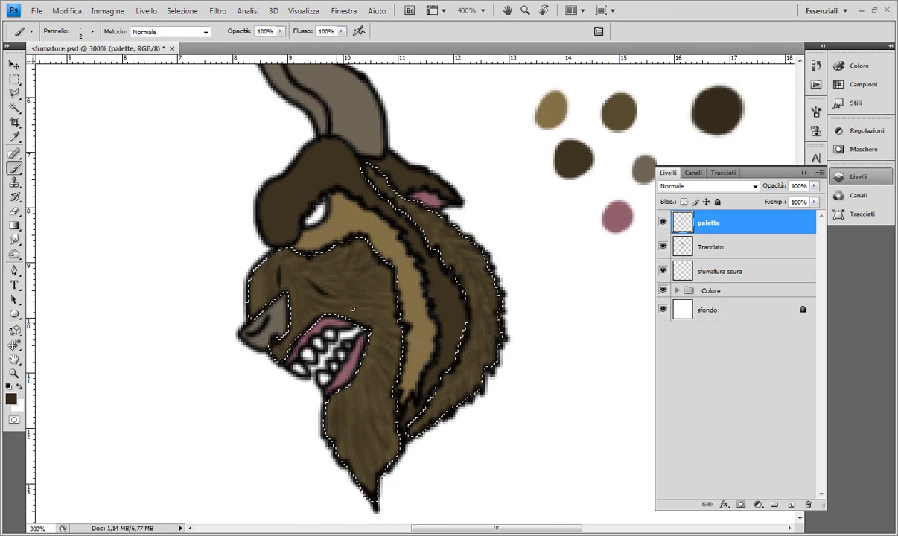
pyautogui.hotkey('ctrl', '-')
pyautogui.hotkey('ctrl', 'd')
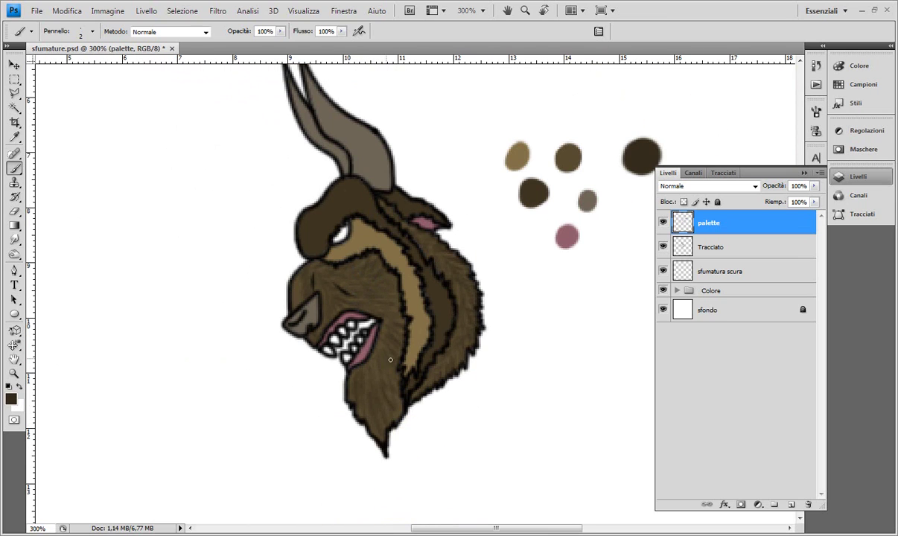
pyautogui.hotkey('ctrl', '+')
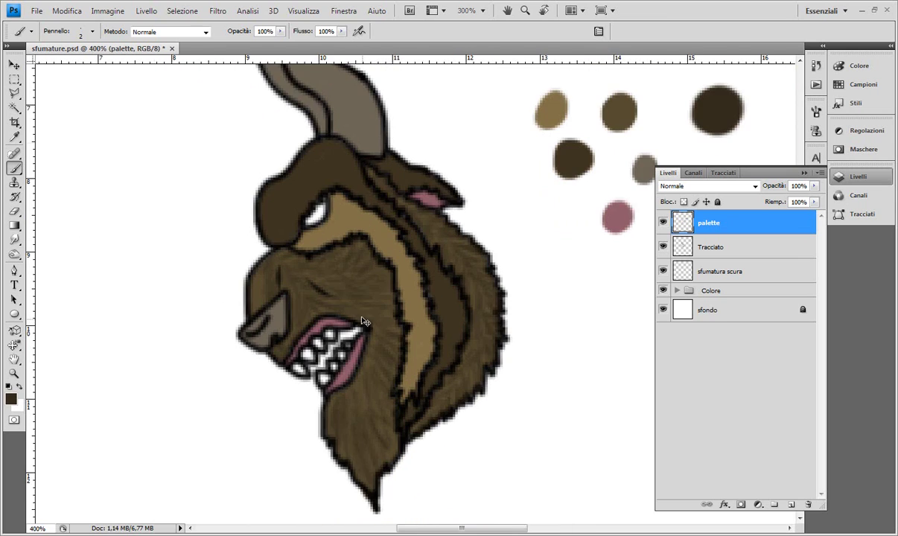
pyautogui.hotkey('ctrl', '+')
pyautogui.hotkey('ctrl', 'shift', 'd')
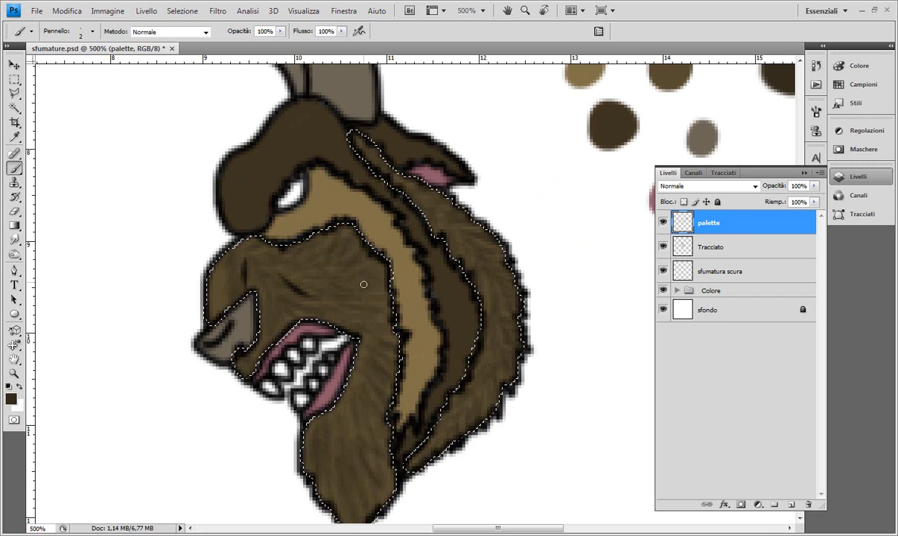
pyautogui.hotkey('ctrl', '+')
pyautogui.hotkey('ctrl', '+')
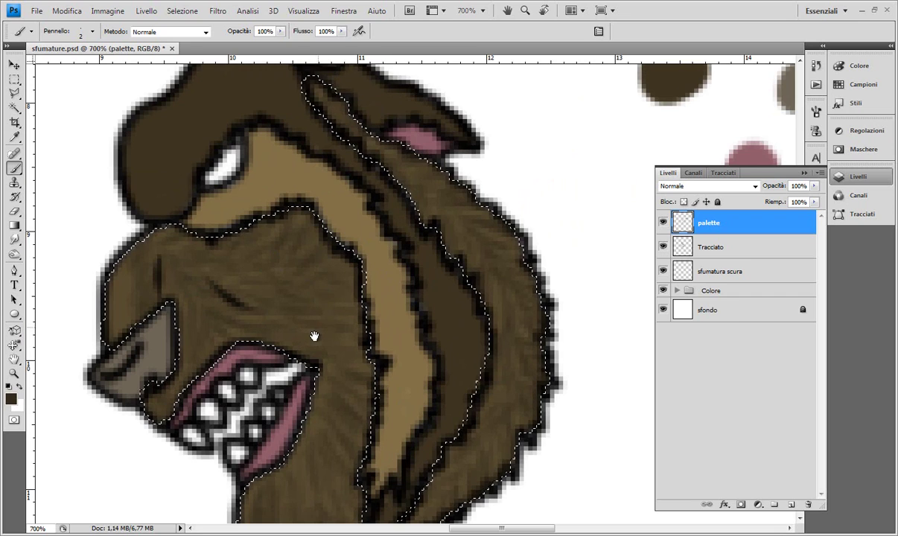
pyautogui.scroll(-2, 314, 337)
pyautogui.scroll(-3, 322, 303)
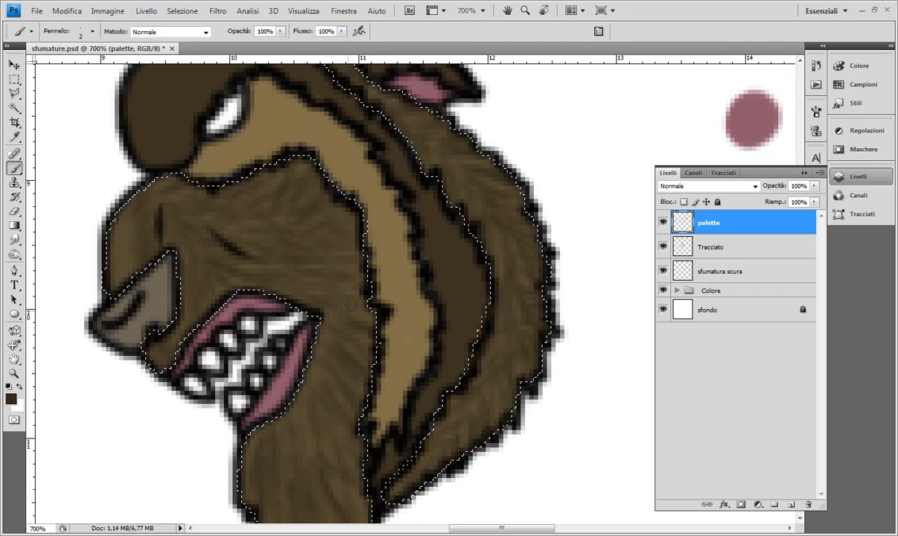
pyautogui.moveTo(364, 263); pyautogui.dragTo(340, 330)
pyautogui.scroll(-1, 340, 330)
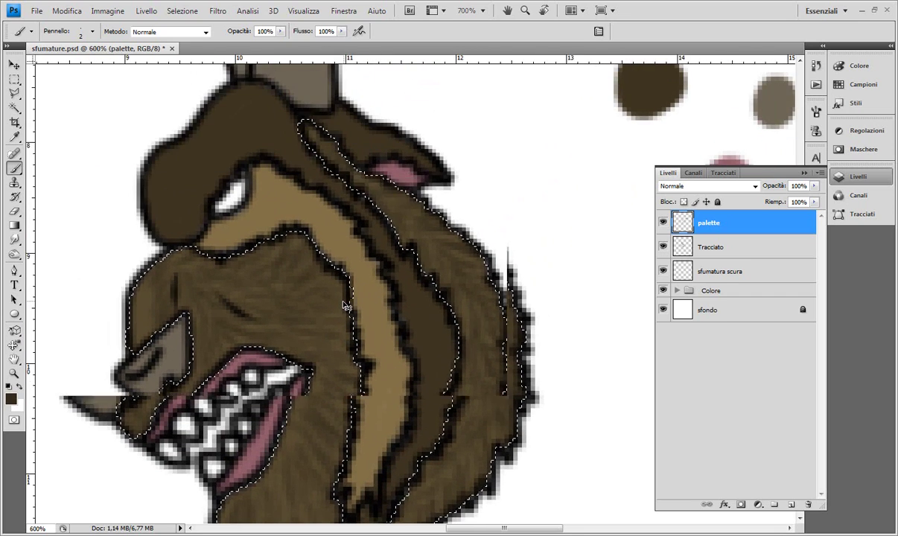
pyautogui.scroll(-2, 343, 306)
pyautogui.scroll(-1, 344, 285)
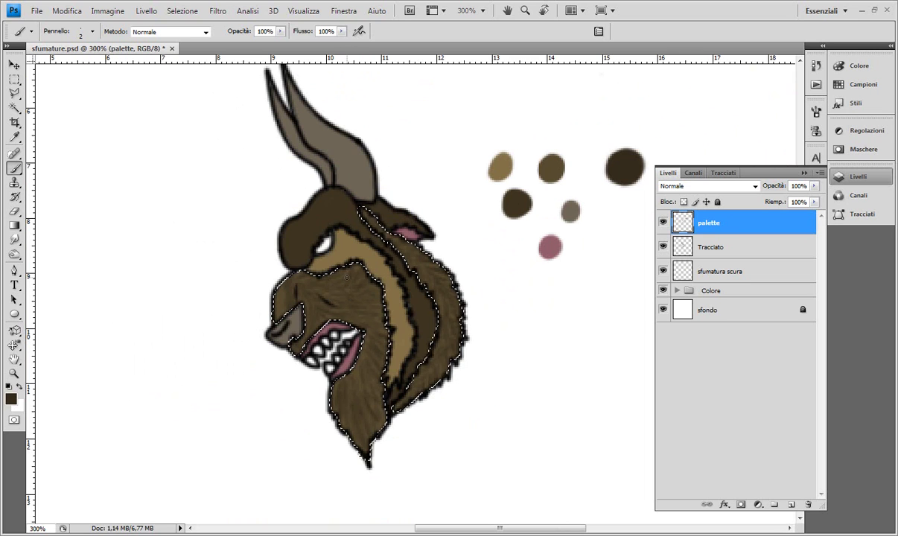
pyautogui.scroll(2, 338, 292)
pyautogui.scroll(1, 345, 287)
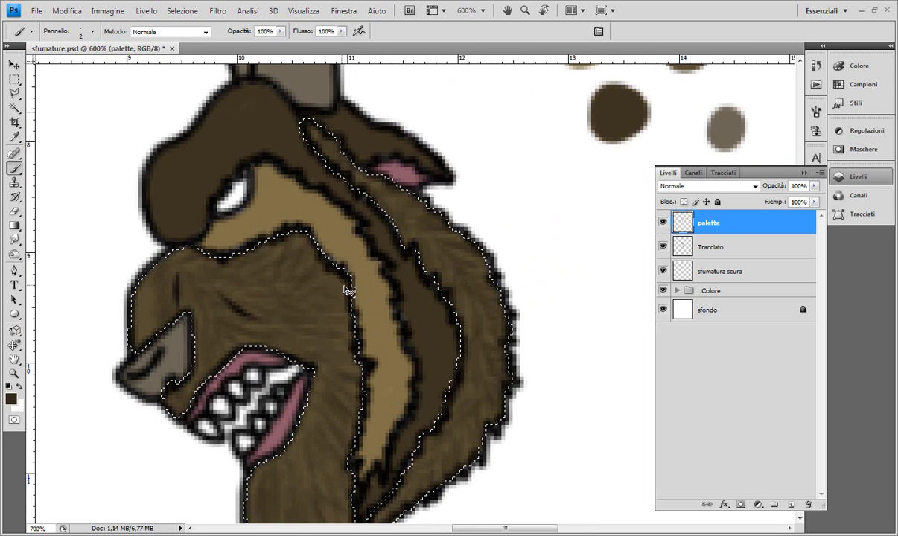
pyautogui.scroll(1, 346, 287)
pyautogui.moveTo(373, 282); pyautogui.dragTo(422, 256)
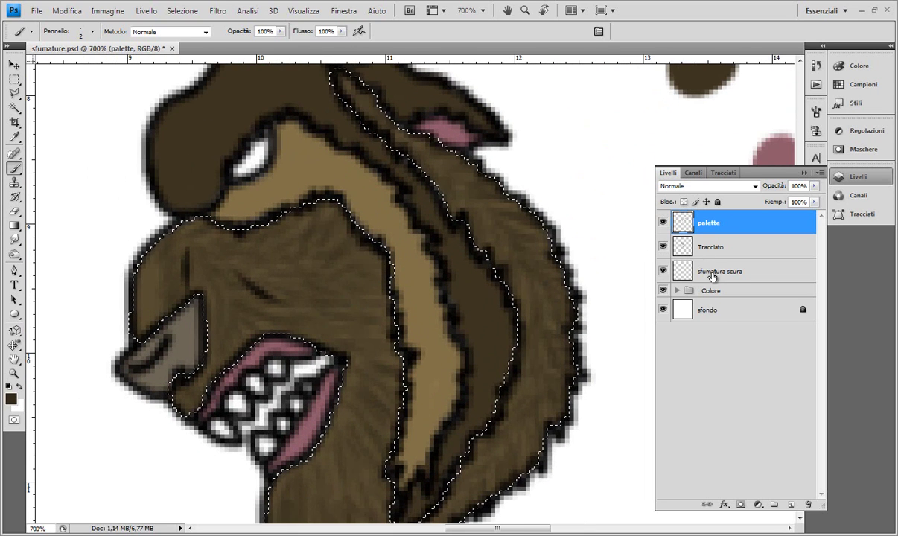
# - Add a new layer named 'sfumatura chiara' above 'sfumatura scura' with Ctrl+Shift+N
pyautogui.click(707, 271)
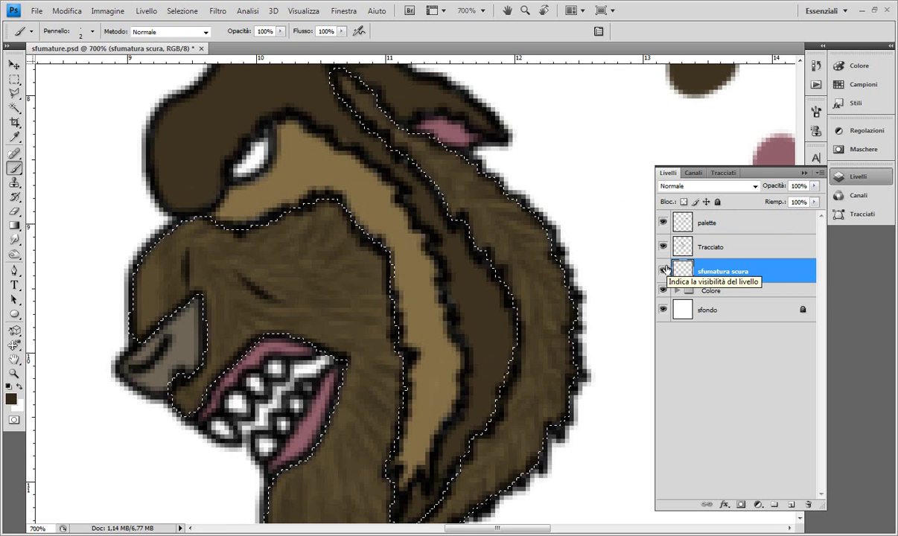
pyautogui.hotkey('ctrl', 'shift', 'n')
pyautogui.write('sfumatura ch')
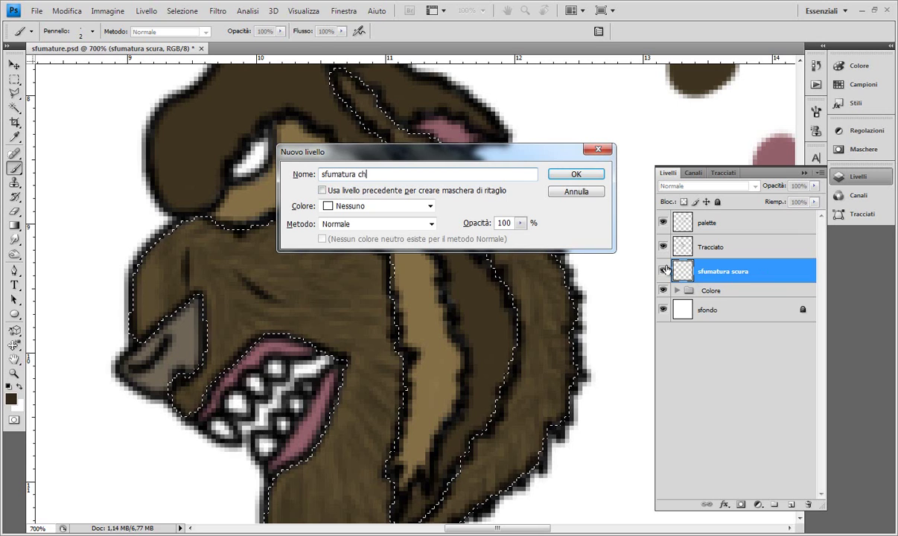
pyautogui.write('iara')
pyautogui.press('Return')
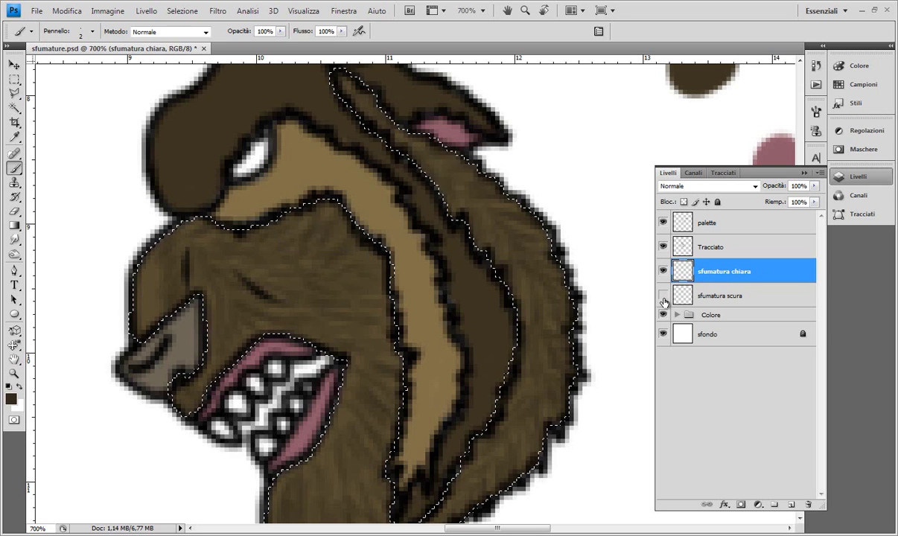
# - Make the palette layer active, pick the Rectangular Marquee, and zoom out to the whole head
pyautogui.click(663, 244)
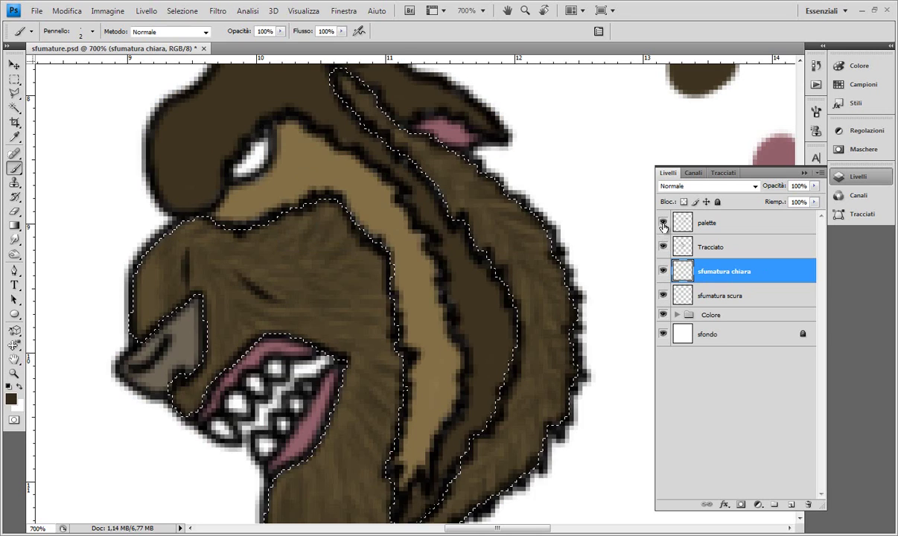
pyautogui.click(663, 224)
pyautogui.click(663, 225)
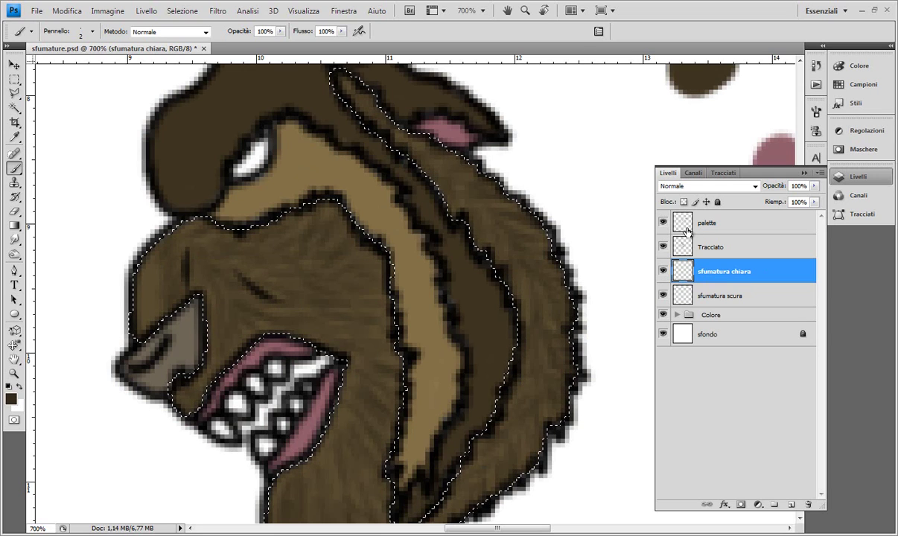
pyautogui.click(715, 223)
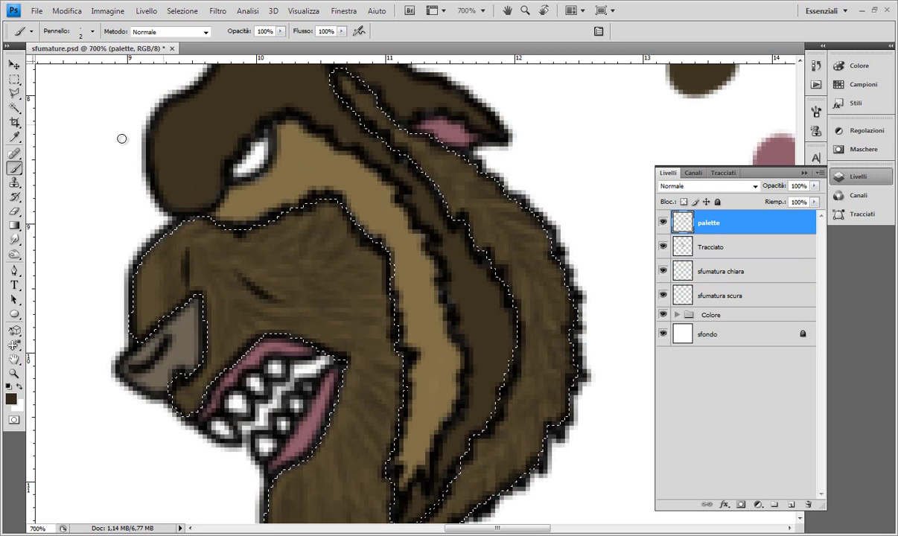
pyautogui.click(16, 80)
pyautogui.hotkey('ctrl', '-')
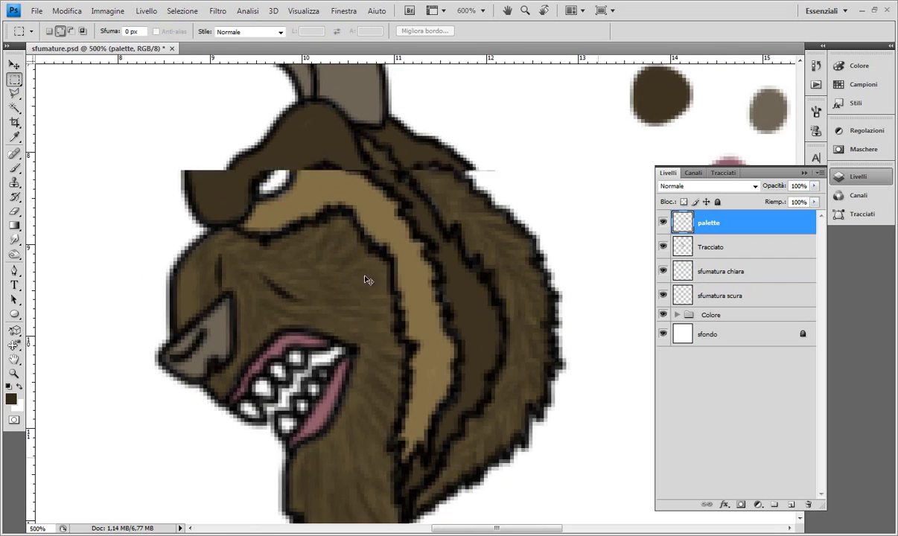
pyautogui.hotkey('ctrl', '-')
pyautogui.hotkey('ctrl', '-')
# - Hide and delete the 'sfumatura scura' layer
pyautogui.click(662, 296)
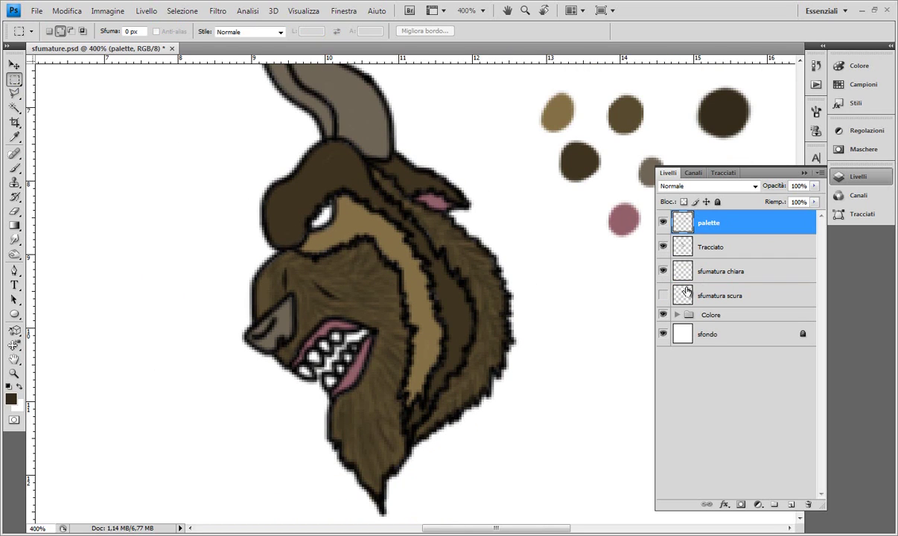
pyautogui.click(702, 298)
pyautogui.press('Delete')
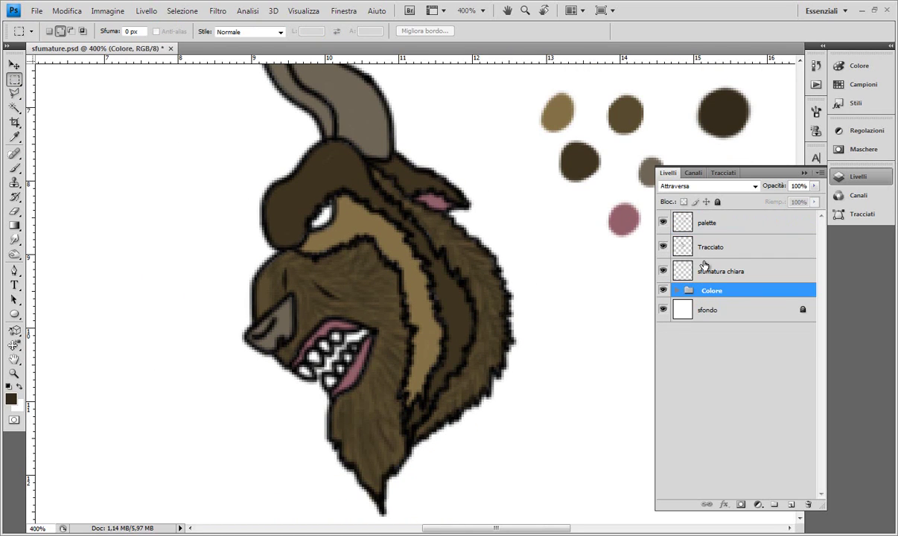
# - Hide 'sfumatura chiara' and Tracciato, check the background and Colore, and select the palette layer
pyautogui.click(662, 271)
pyautogui.click(663, 310)
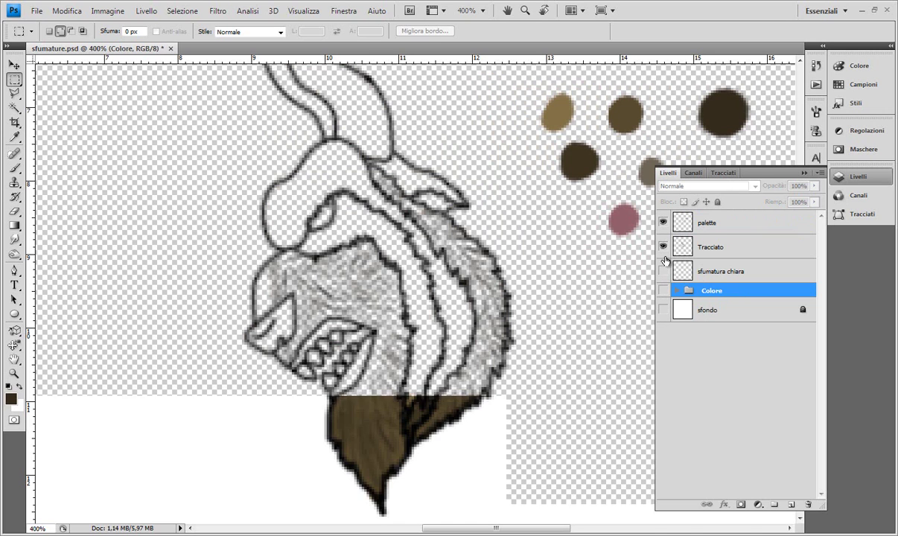
pyautogui.click(662, 291)
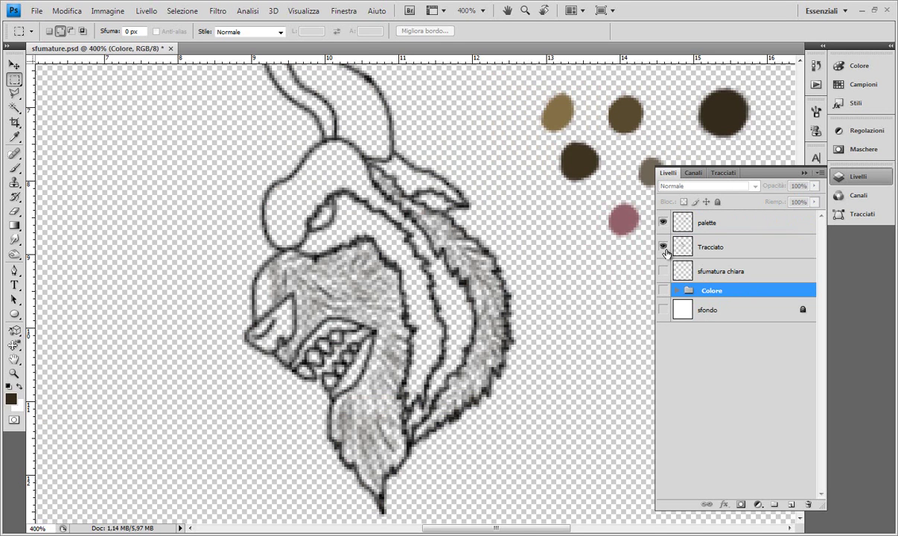
pyautogui.click(662, 309)
pyautogui.click(663, 290)
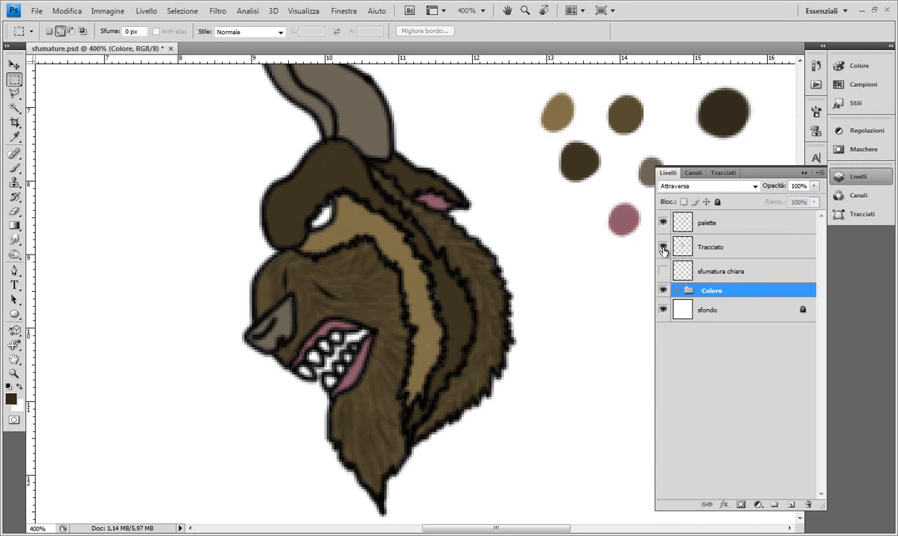
pyautogui.click(662, 246)
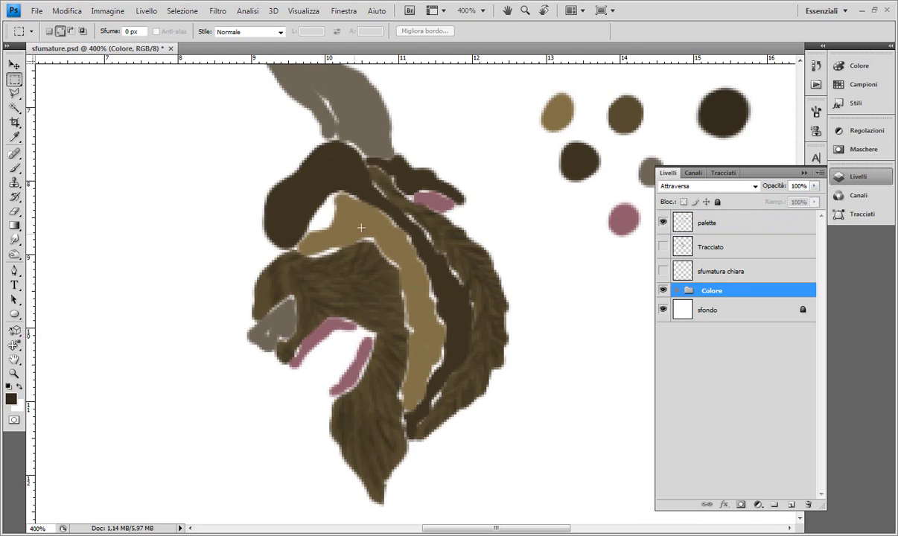
pyautogui.click(696, 222)
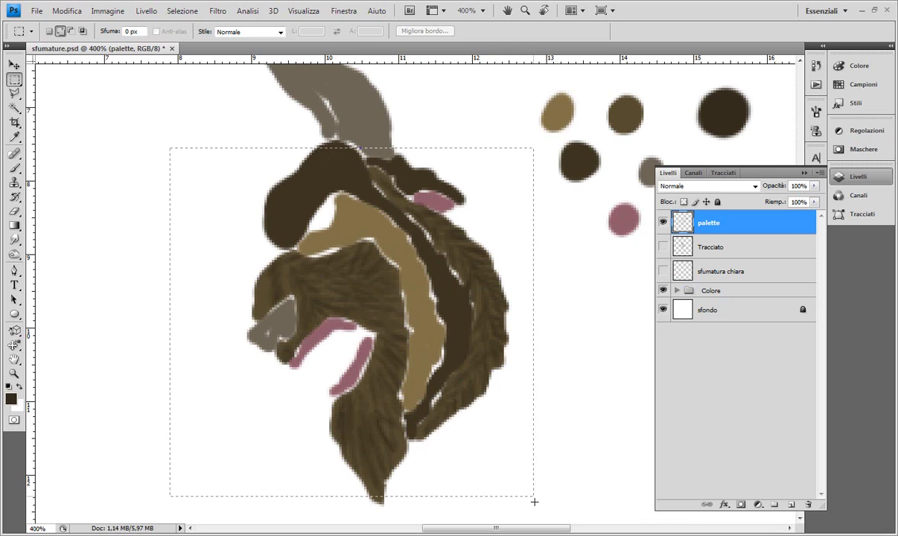
# - Cut a marquee around the head to a new layer and move it above Colore
pyautogui.moveTo(400, 325); pyautogui.dragTo(540, 518)
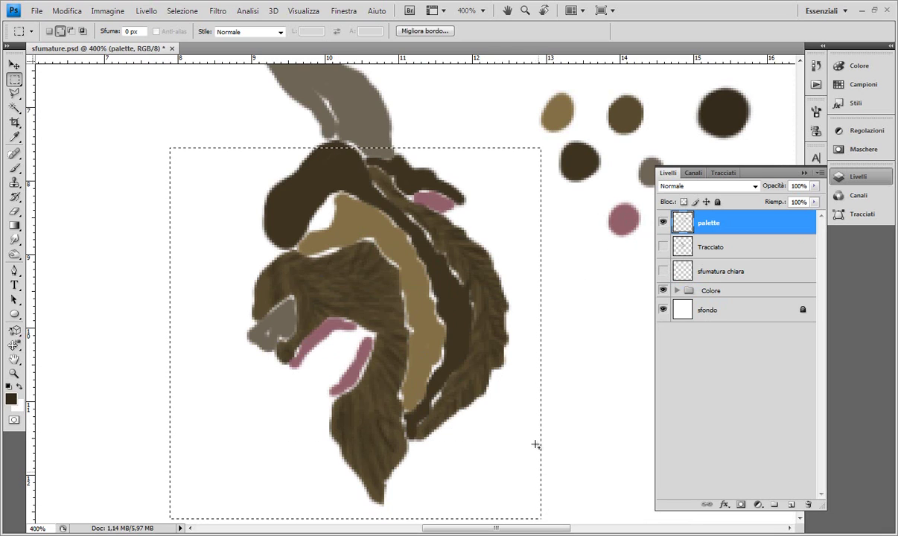
pyautogui.rightClick(399, 305)
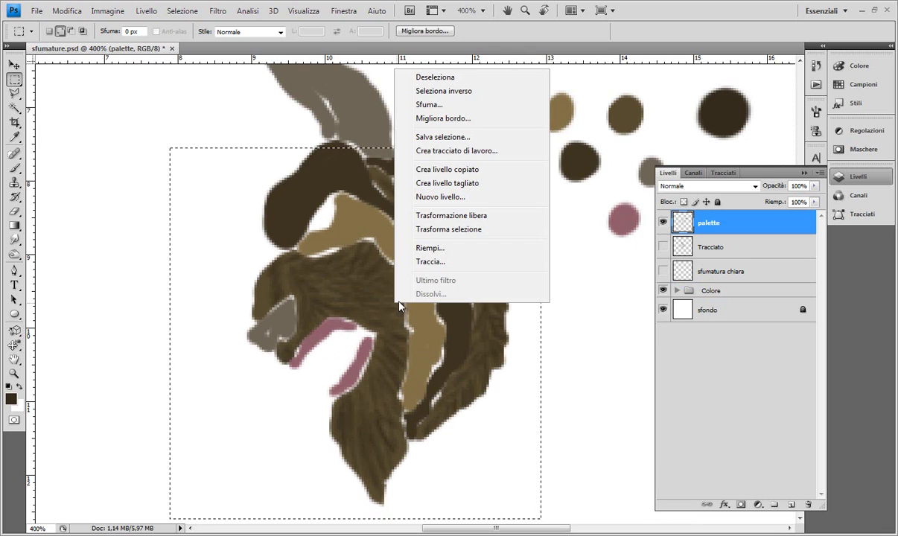
pyautogui.click(450, 183)
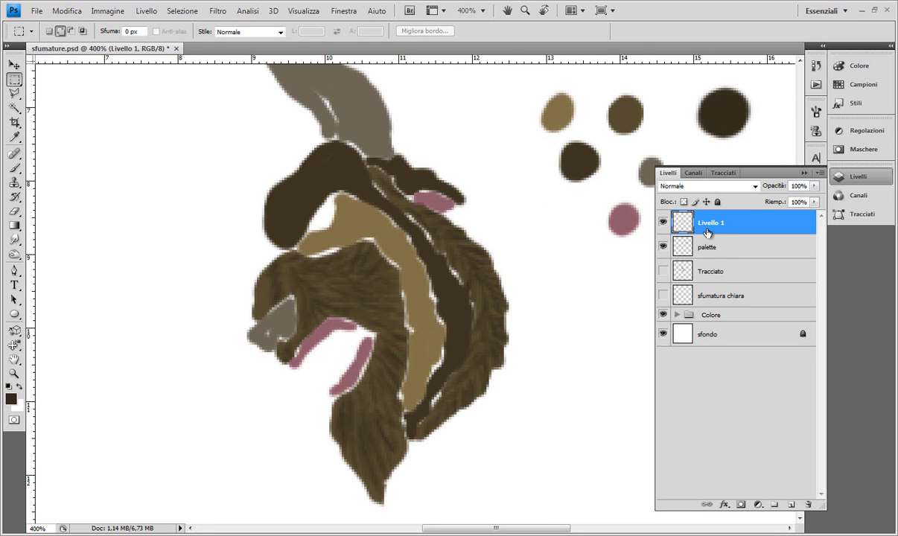
pyautogui.moveTo(707, 233); pyautogui.dragTo(673, 304)
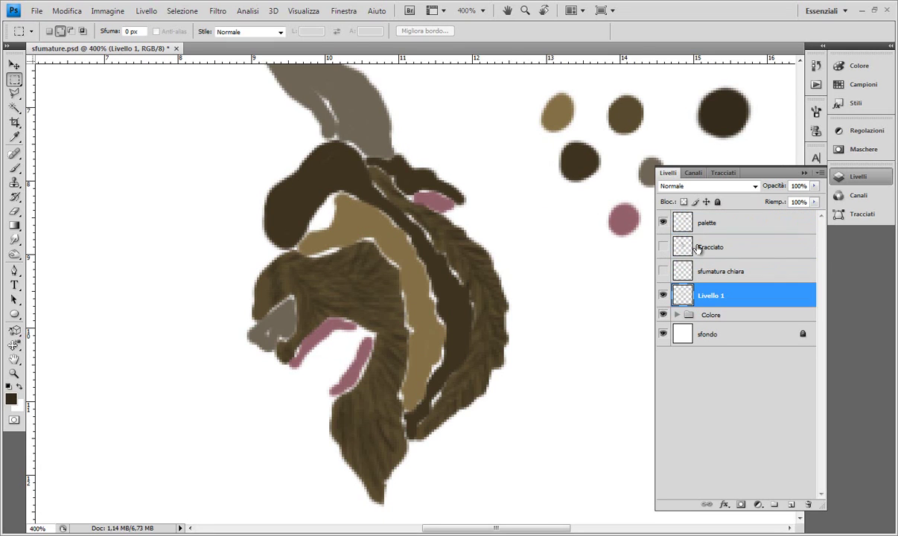
# - Show the shading and line art layers again and rename Livello 1 to 'sfumatura scura'
pyautogui.press('v')
pyautogui.click(663, 295)
pyautogui.click(663, 295)
pyautogui.click(662, 295)
pyautogui.press('m')
pyautogui.moveTo(662, 271); pyautogui.dragTo(661, 246)
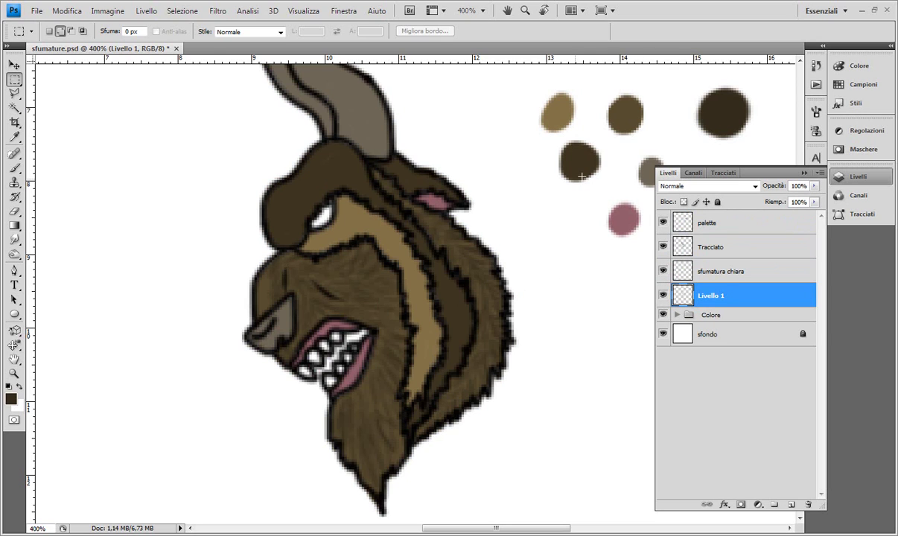
pyautogui.hotkey('ctrl', '+')
pyautogui.hotkey('ctrl', '+')
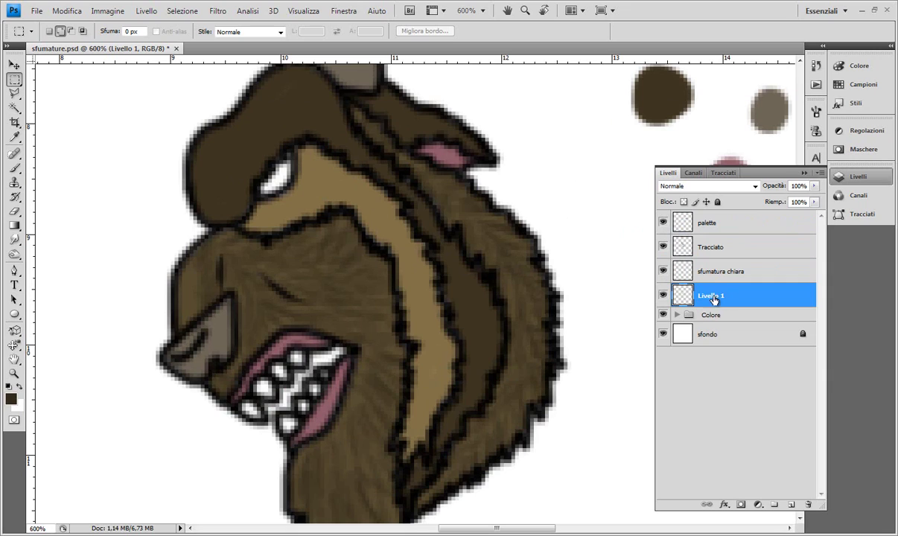
pyautogui.doubleClick(711, 296)
pyautogui.write('sfumatu')
pyautogui.write('ra scura')
pyautogui.press('Return')
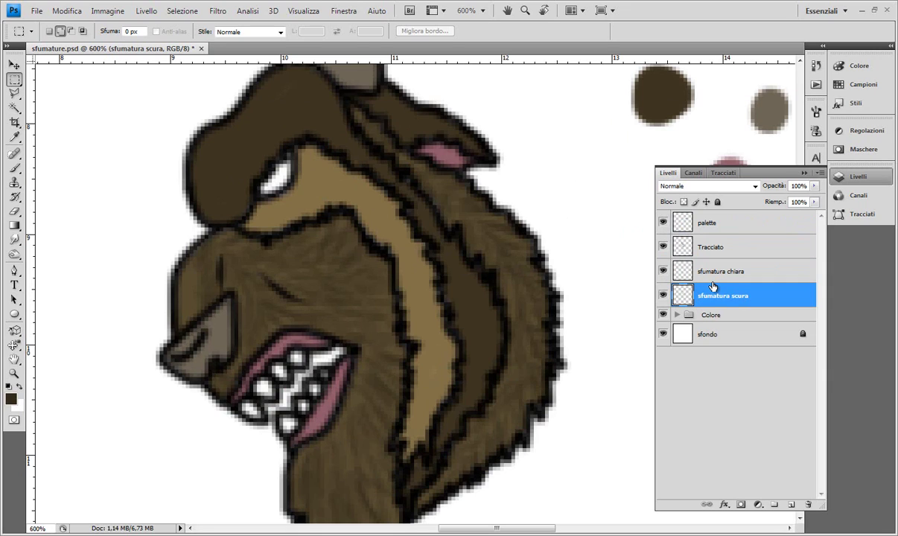
# - Load the colore fur area as a selection, activate 'sfumatura chiara', and hide 'sfumatura scura'
pyautogui.moveTo(501, 276); pyautogui.dragTo(486, 293)
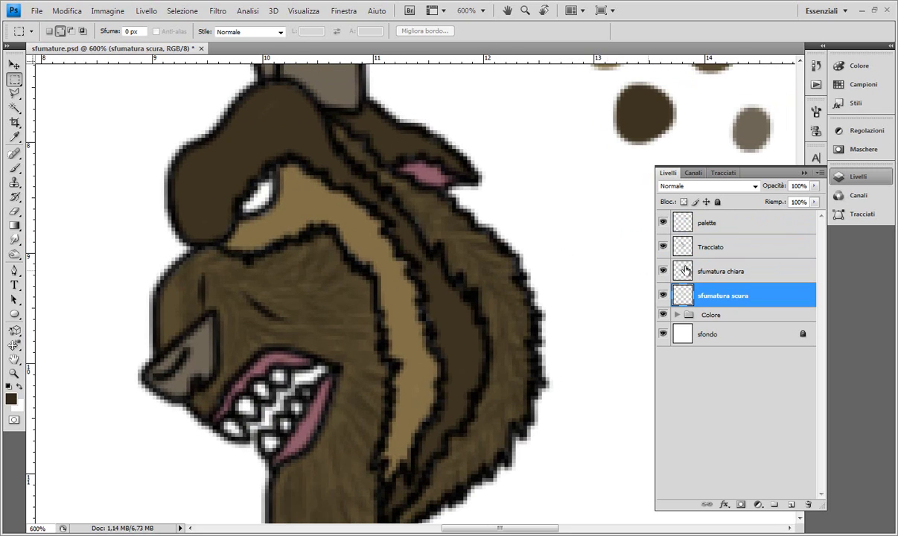
pyautogui.click(676, 314)
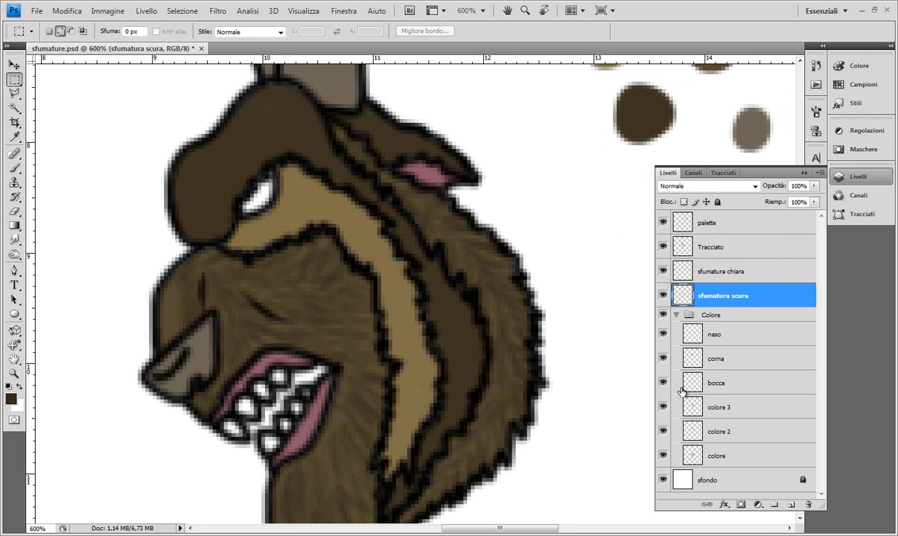
pyautogui.keyDown('ctrl'); pyautogui.click(689, 424); pyautogui.keyUp('ctrl')
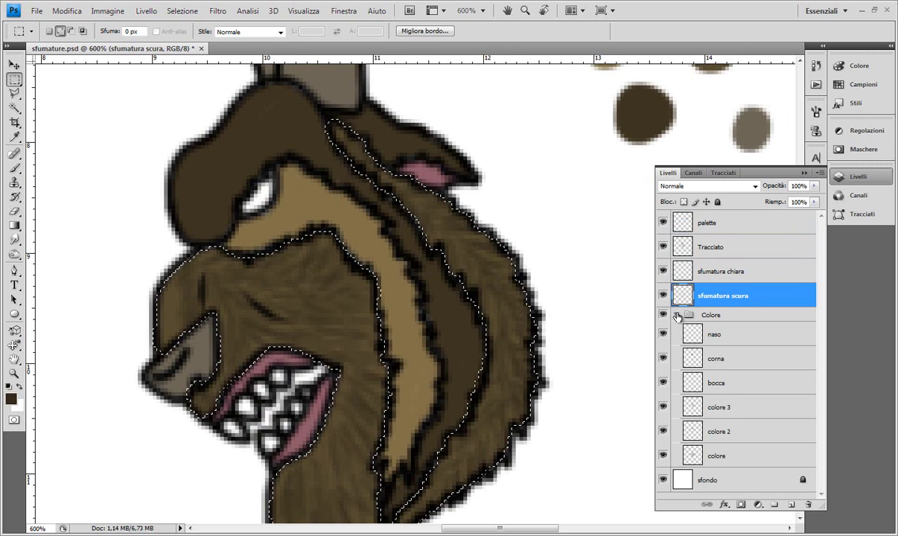
pyautogui.click(676, 314)
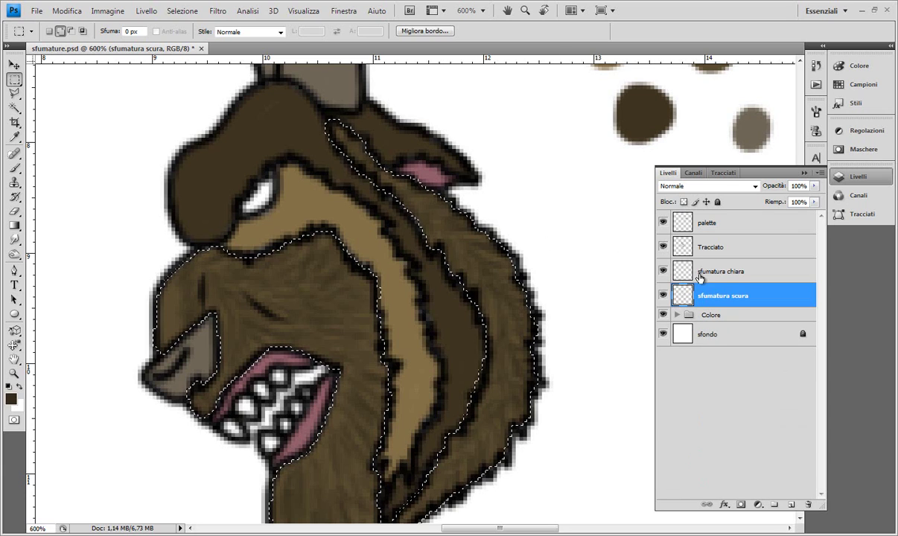
pyautogui.click(716, 274)
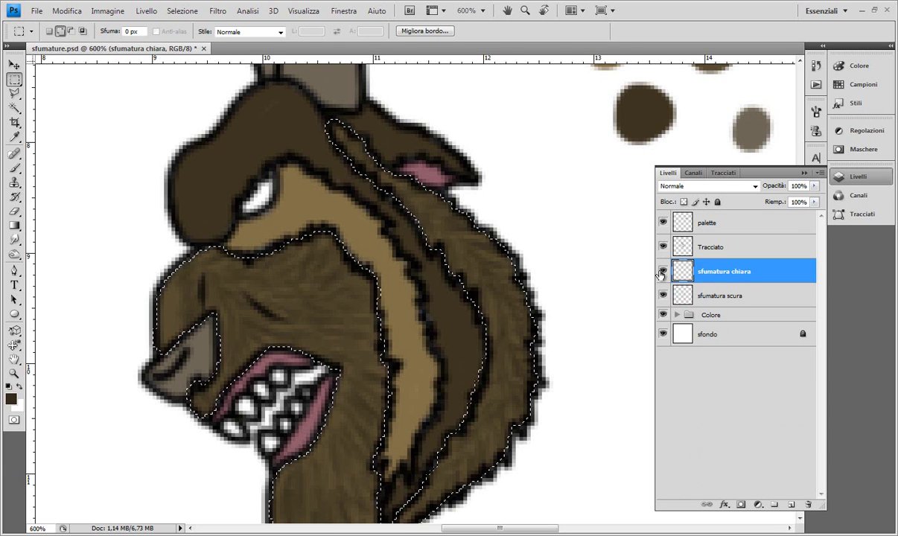
pyautogui.click(663, 295)
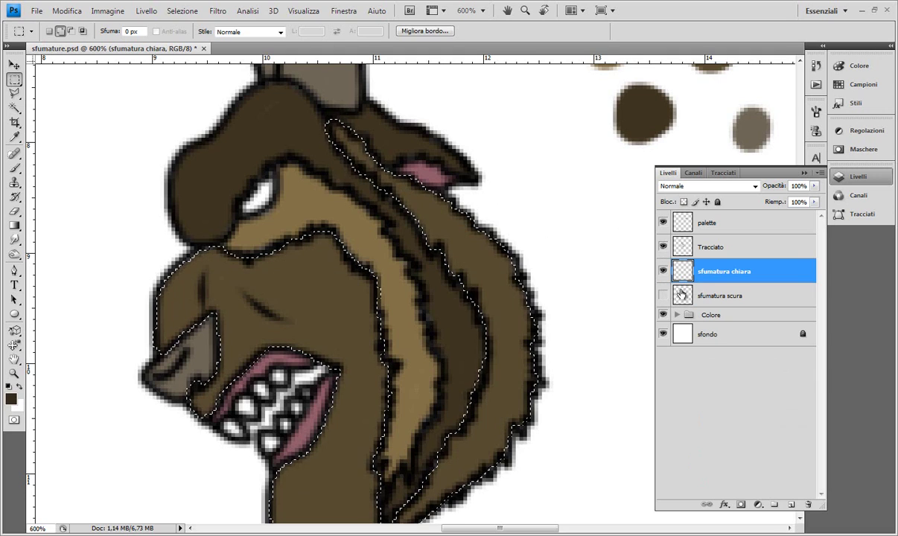
# - Sample the fur brown and lighten it to 685838, deselect, and make the palette layer active
pyautogui.click(14, 136)
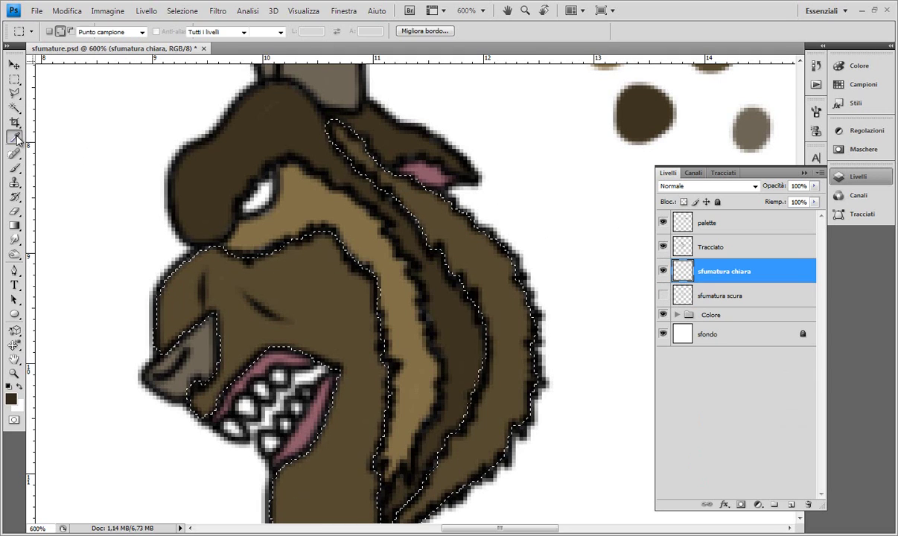
pyautogui.click(312, 275)
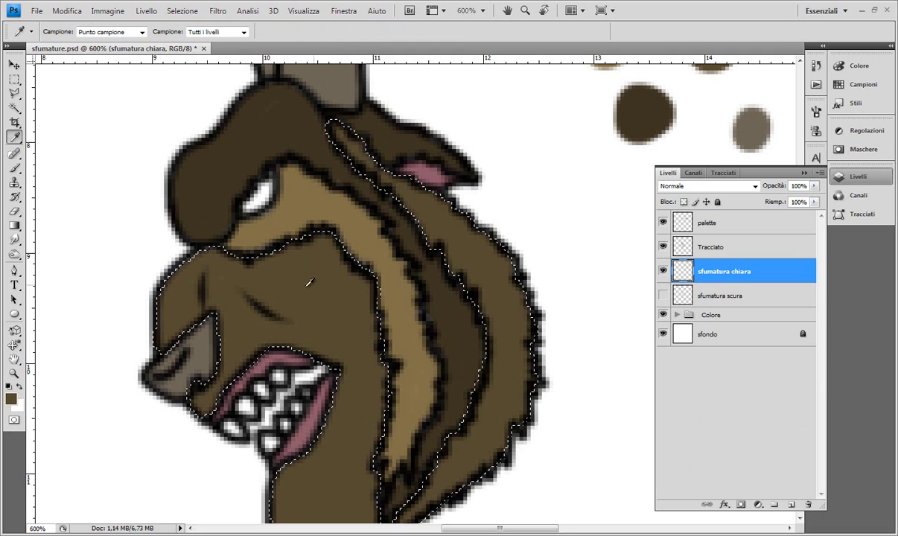
pyautogui.click(12, 400)
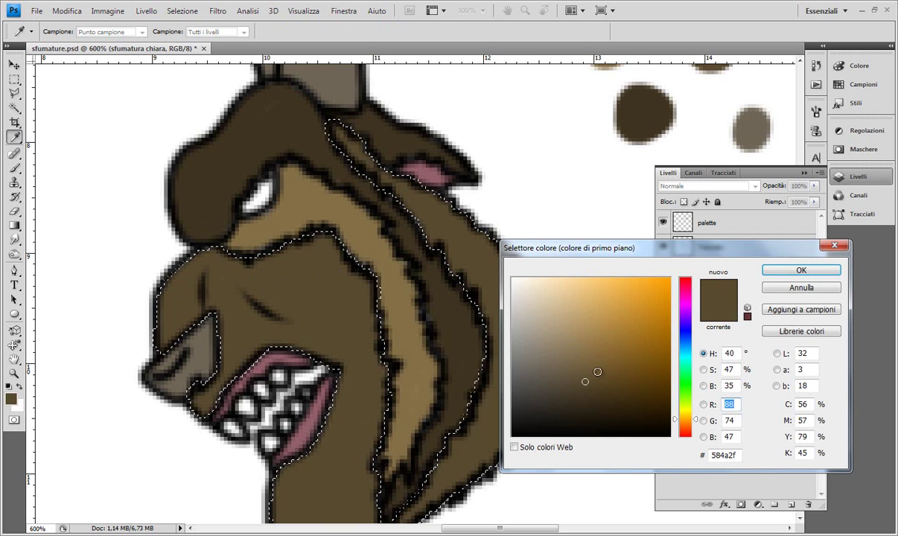
pyautogui.moveTo(585, 391); pyautogui.dragTo(585, 363)
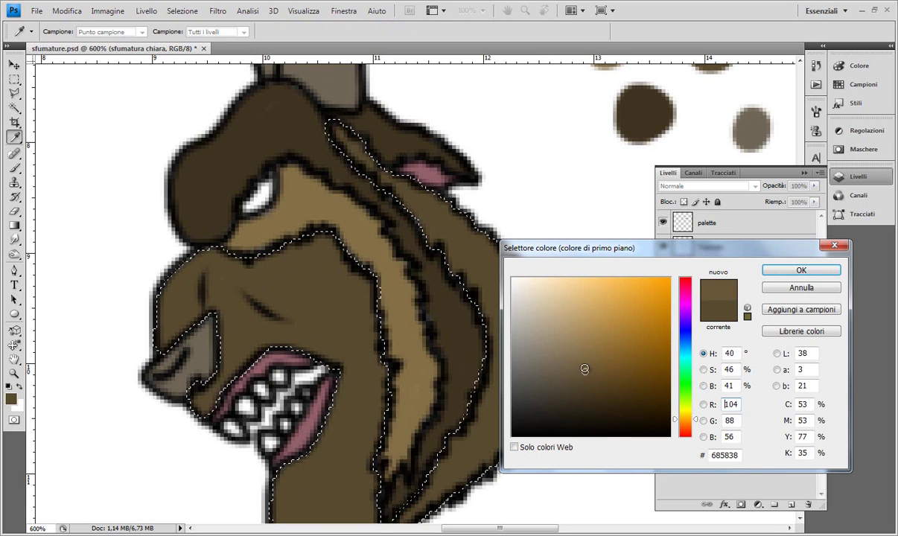
pyautogui.click(771, 271)
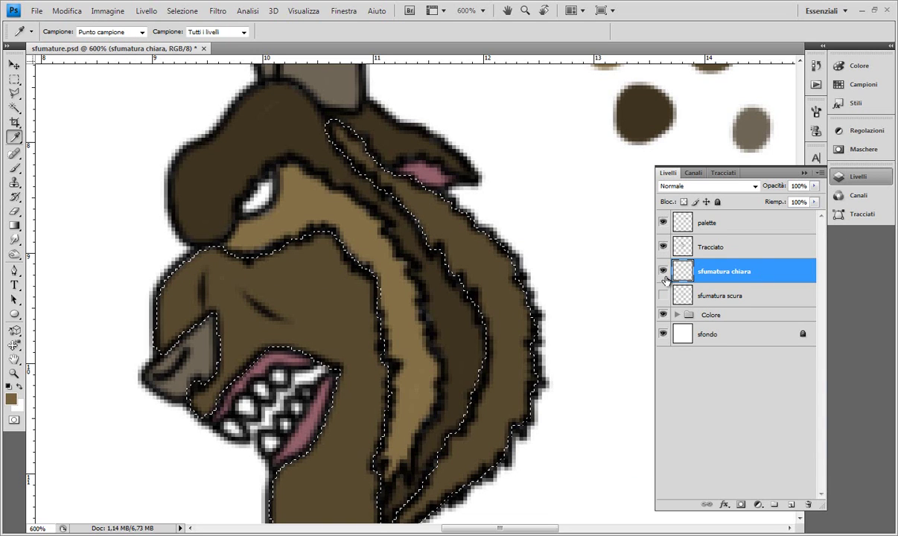
pyautogui.hotkey('ctrl', 'd')
pyautogui.click(673, 219)
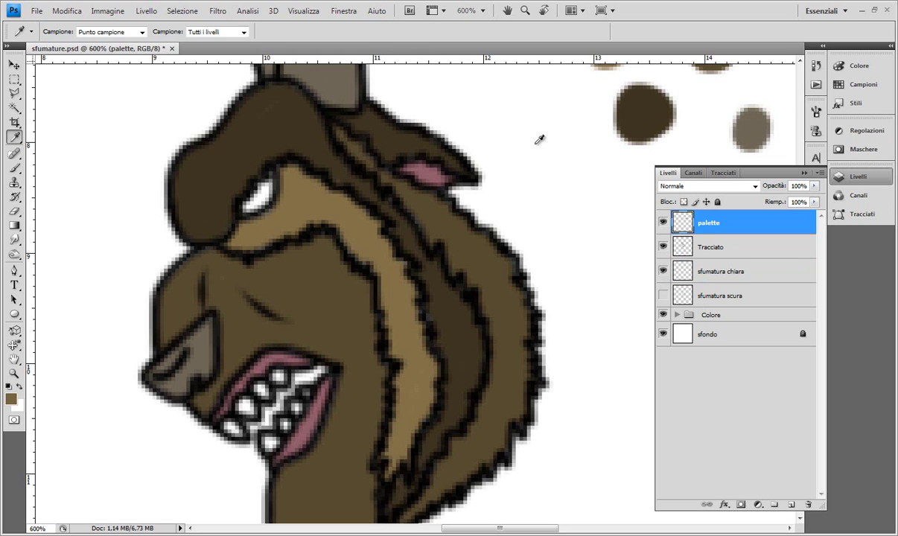
# - Paint a new lighter-brown dot on the palette layer with the Brush
pyautogui.click(15, 168)
pyautogui.moveTo(580, 194); pyautogui.dragTo(477, 248)
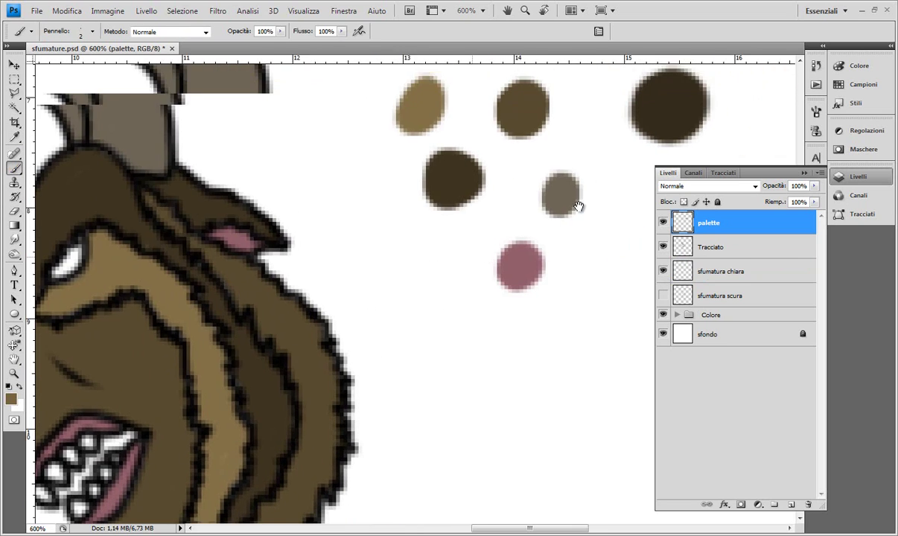
pyautogui.moveTo(578, 206)
pyautogui.mouseDown()
pyautogui.moveTo(515, 243)
pyautogui.moveTo(608, 215)
pyautogui.moveTo(596, 223)
pyautogui.mouseUp()
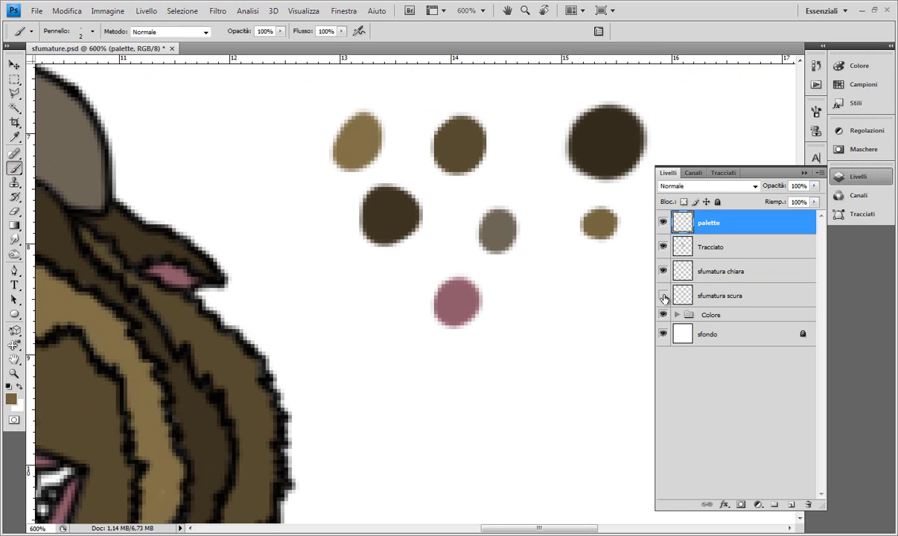
# - Reload the colore fur selection, show 'sfumatura scura', and make 'sfumatura chiara' active
pyautogui.click(675, 315)
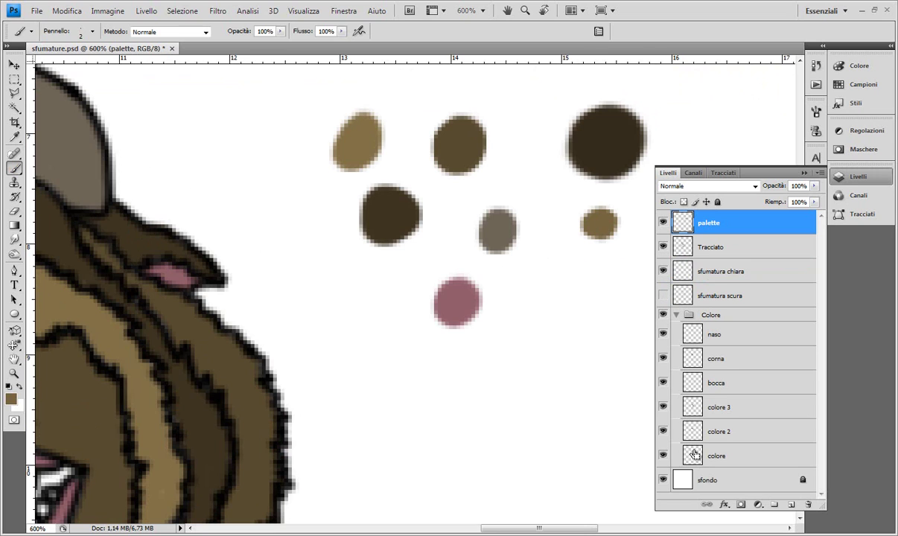
pyautogui.keyDown('ctrl'); pyautogui.click(692, 455); pyautogui.keyUp('ctrl')
pyautogui.click(675, 315)
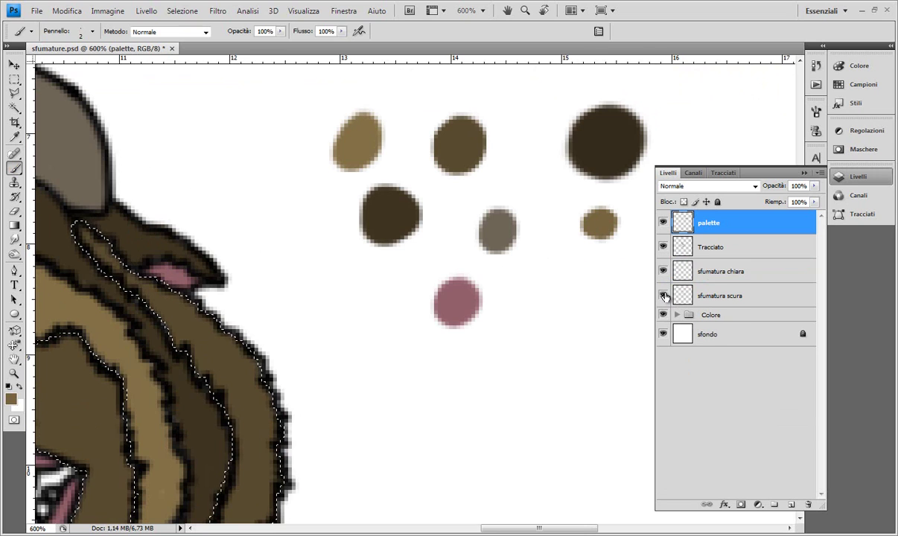
pyautogui.click(663, 295)
pyautogui.click(689, 275)
pyautogui.moveTo(226, 356)
pyautogui.mouseDown()
pyautogui.moveTo(302, 279)
pyautogui.moveTo(369, 236)
pyautogui.mouseUp()
# - Paint lighter-brown streaks through the upper, cheek and lower fur on 'sfumatura chiara'
pyautogui.moveTo(305, 296); pyautogui.dragTo(334, 280)
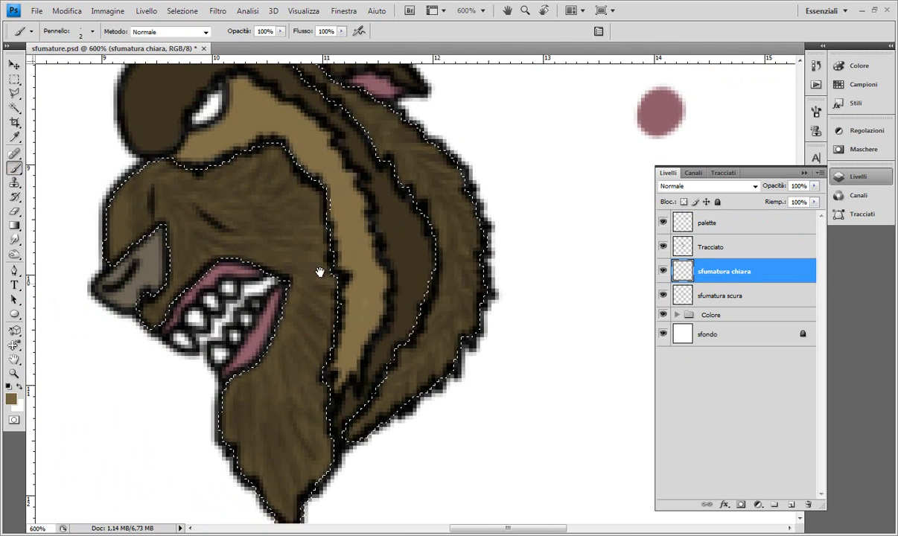
pyautogui.hotkey('ctrl', '+')
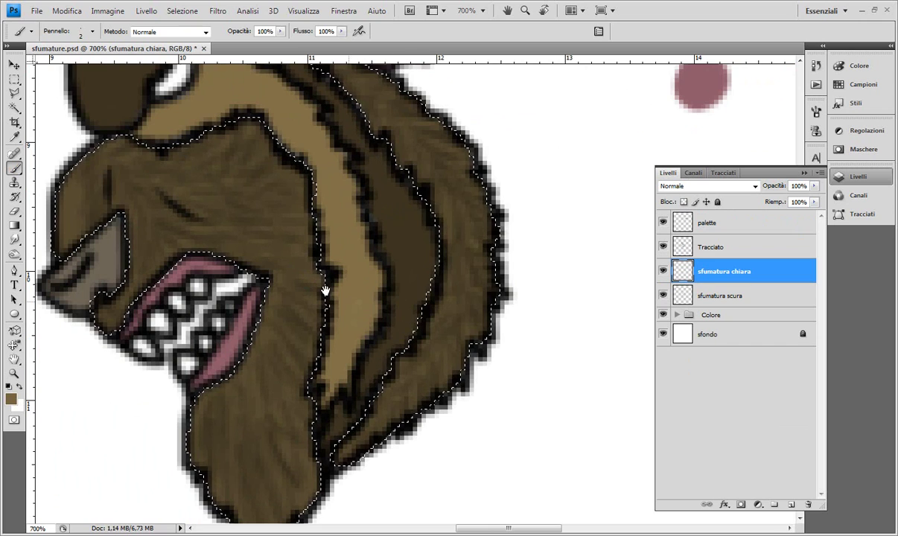
pyautogui.moveTo(342, 271); pyautogui.dragTo(360, 252)
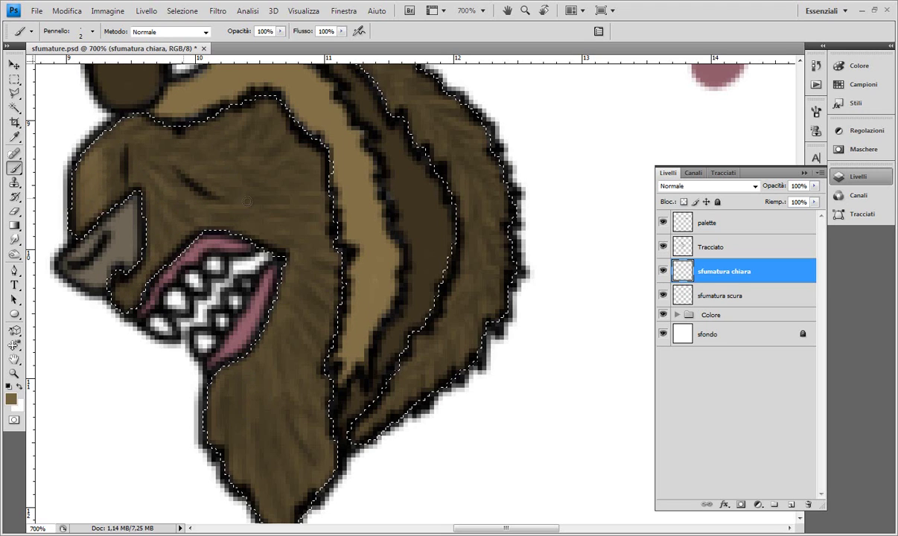
pyautogui.moveTo(216, 119); pyautogui.dragTo(246, 112)
pyautogui.moveTo(201, 145)
pyautogui.mouseDown()
pyautogui.moveTo(235, 141)
pyautogui.moveTo(251, 129)
pyautogui.mouseUp()
pyautogui.moveTo(255, 180)
pyautogui.mouseDown()
pyautogui.moveTo(282, 170)
pyautogui.moveTo(254, 185)
pyautogui.mouseUp()
pyautogui.moveTo(290, 218); pyautogui.dragTo(219, 201)
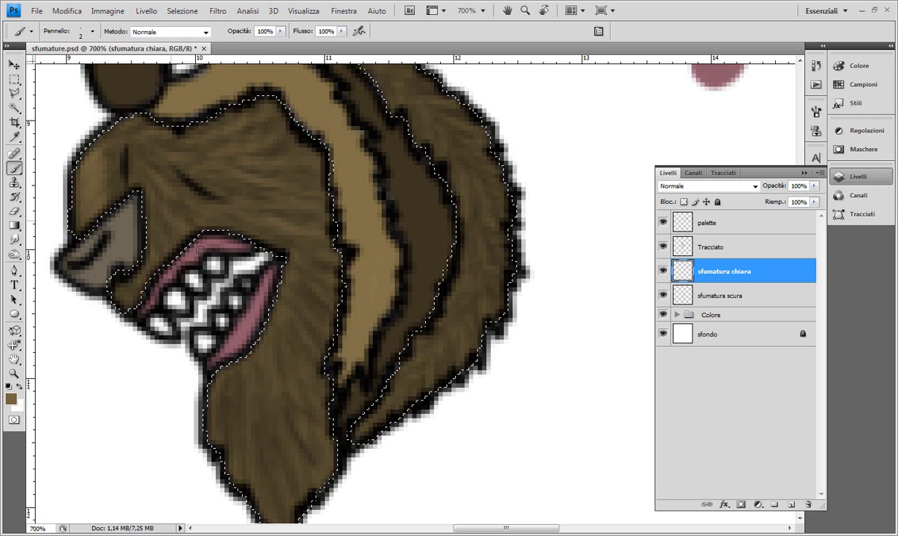
pyautogui.moveTo(313, 260); pyautogui.dragTo(253, 297)
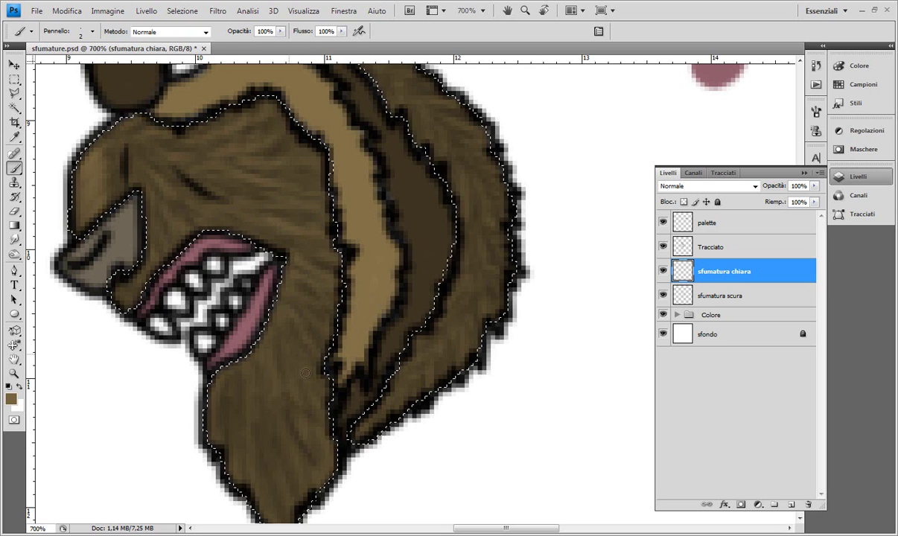
pyautogui.moveTo(295, 349)
pyautogui.mouseDown()
pyautogui.moveTo(266, 380)
pyautogui.moveTo(257, 417)
pyautogui.mouseUp()
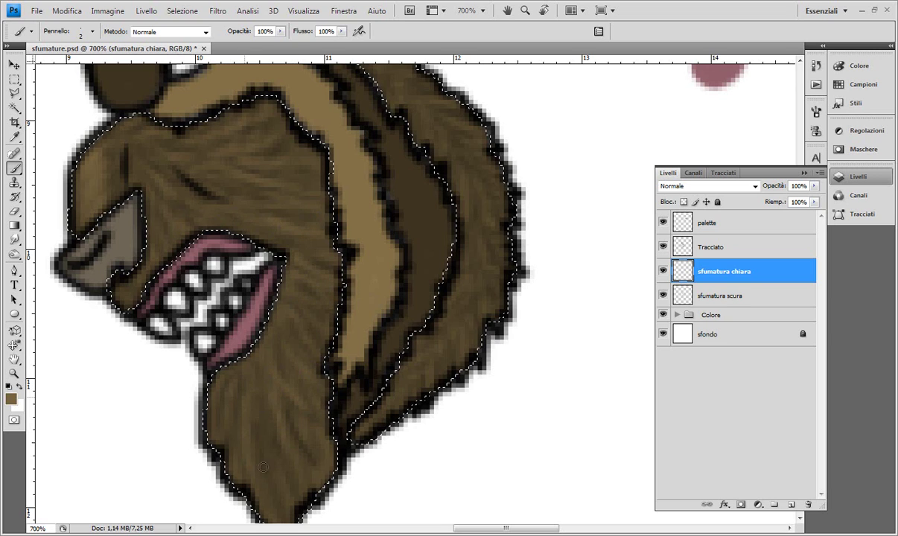
# - Pan and zoom around the head and palette to review the light shading
pyautogui.moveTo(247, 343); pyautogui.dragTo(235, 301)
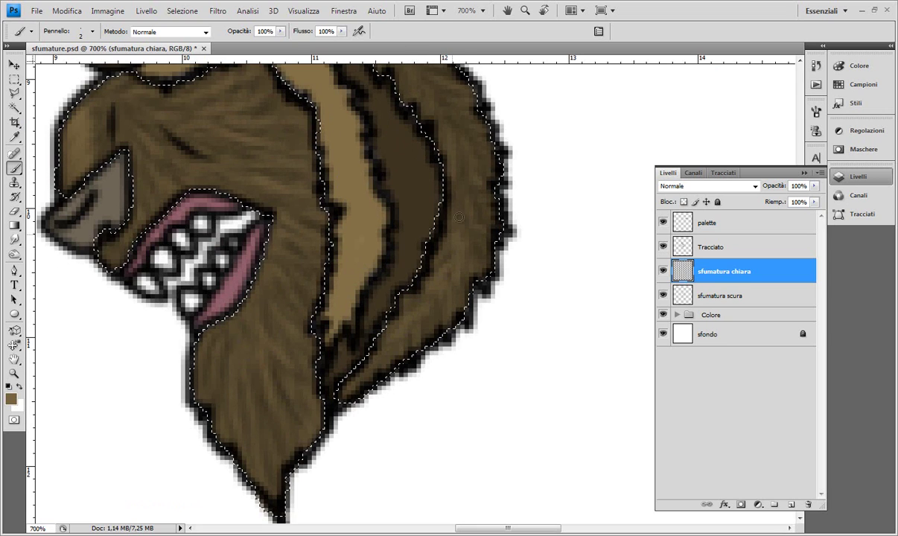
pyautogui.moveTo(428, 206); pyautogui.dragTo(408, 274)
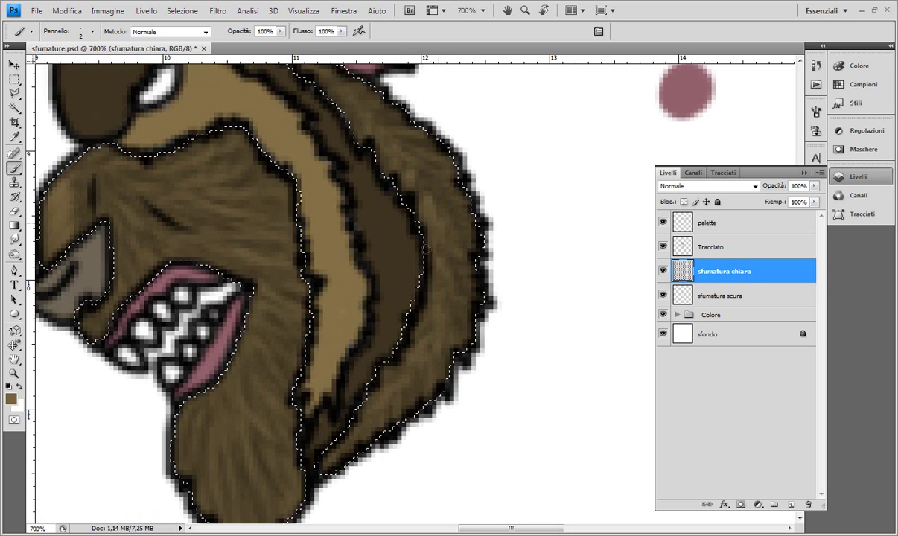
pyautogui.moveTo(425, 203); pyautogui.dragTo(449, 262)
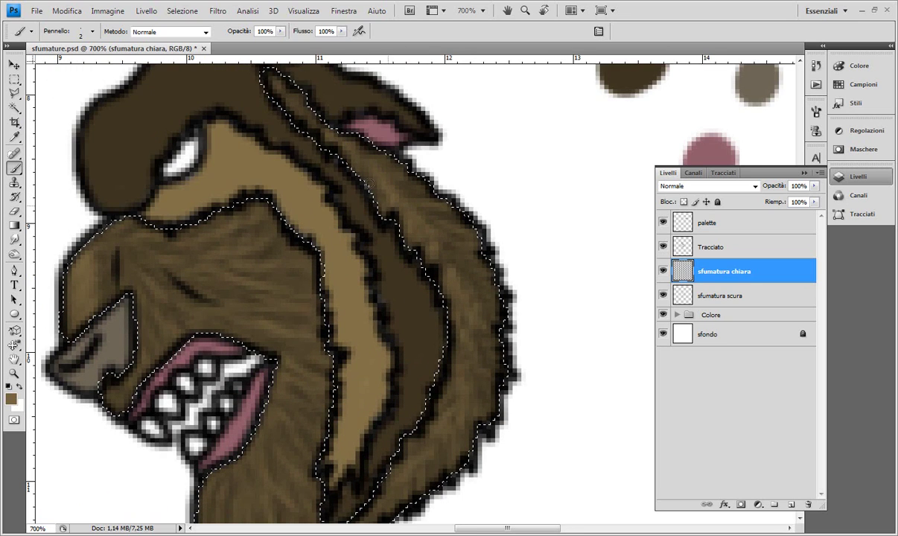
pyautogui.hotkey('ctrl', '-')
pyautogui.hotkey('ctrl', '-')
pyautogui.hotkey('ctrl', '-')
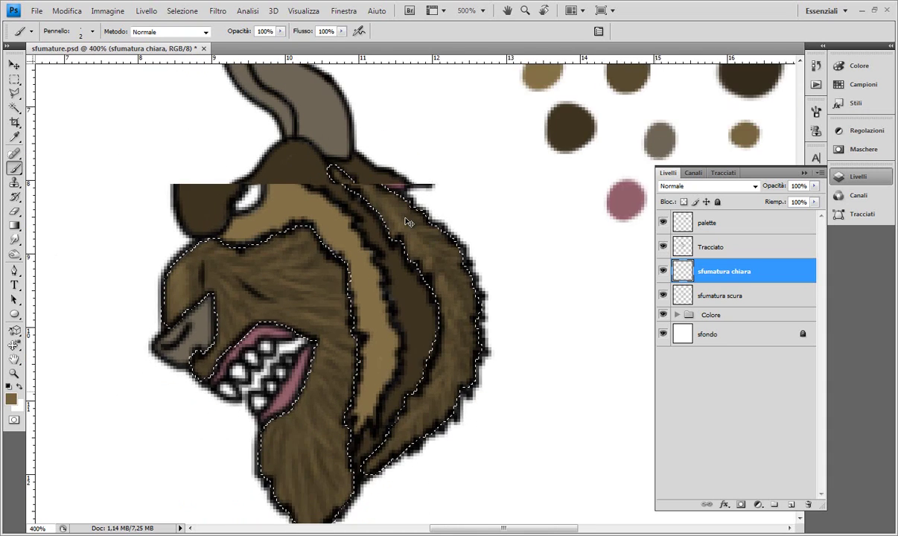
pyautogui.hotkey('ctrl', '-')
pyautogui.hotkey('ctrl', '-')
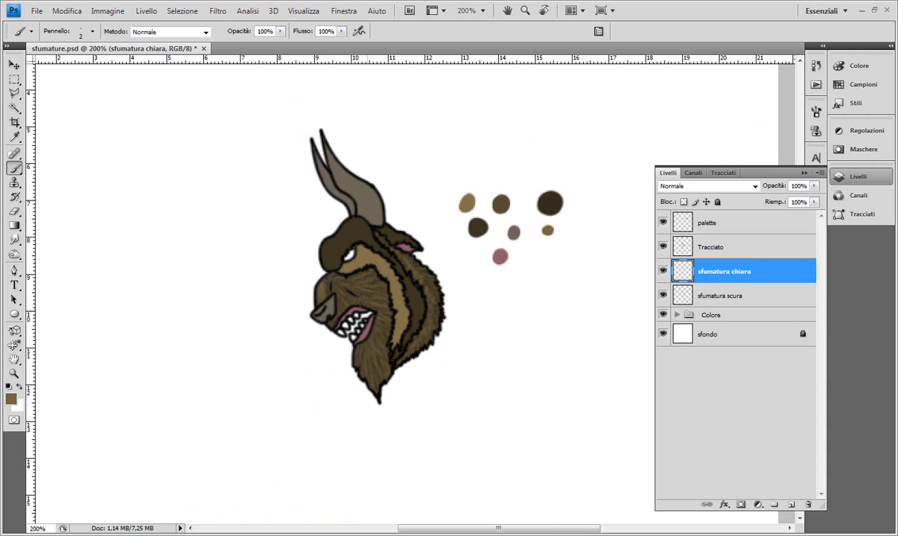
pyautogui.hotkey('ctrl', '+')
pyautogui.hotkey('ctrl', '+')
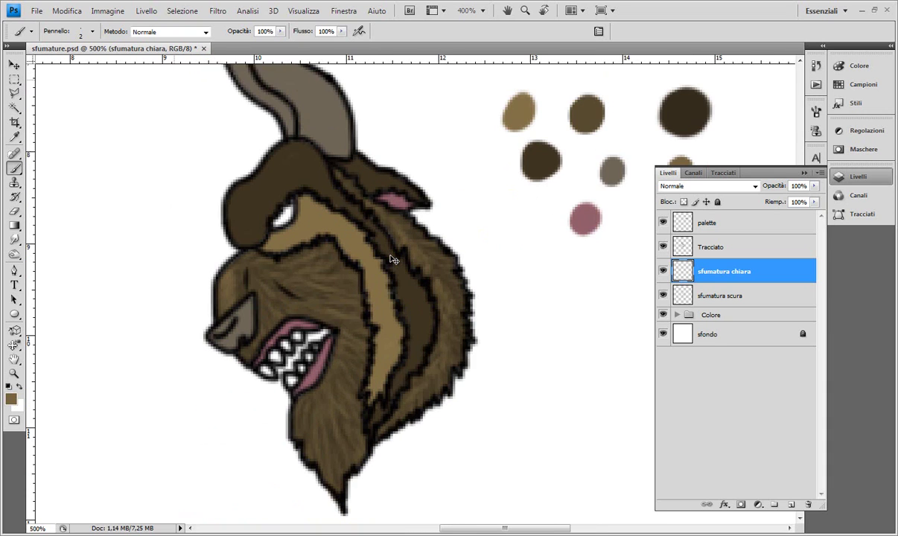
pyautogui.hotkey('ctrl', '+')
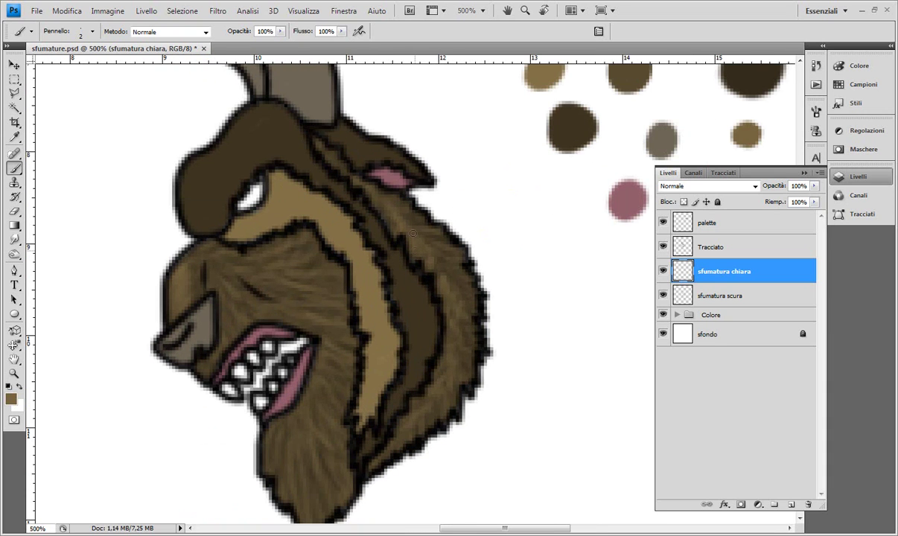
pyautogui.moveTo(383, 195)
pyautogui.mouseDown()
pyautogui.moveTo(381, 281)
pyautogui.moveTo(380, 216)
pyautogui.mouseUp()
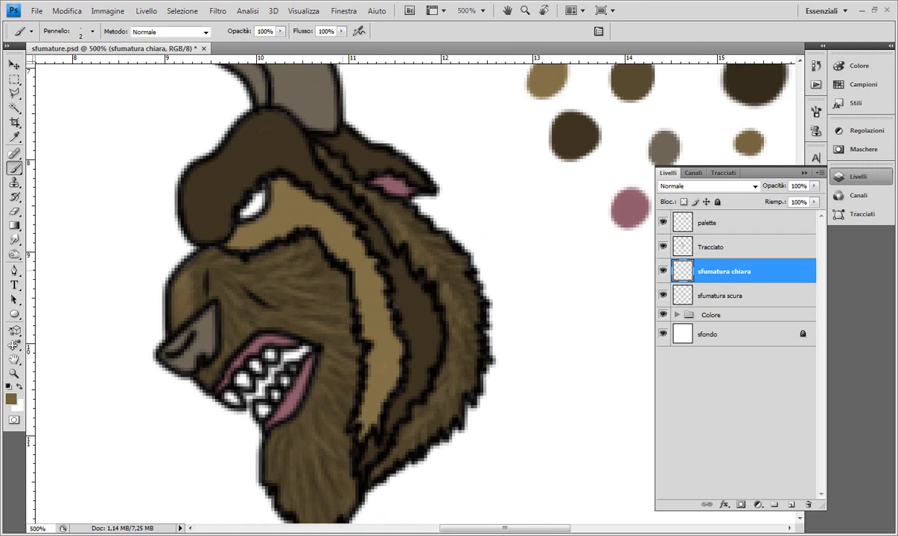
# - Select both sfumatura layers and group them with Ctrl+G
pyautogui.keyDown('shift'); pyautogui.click(715, 296); pyautogui.keyUp('shift')
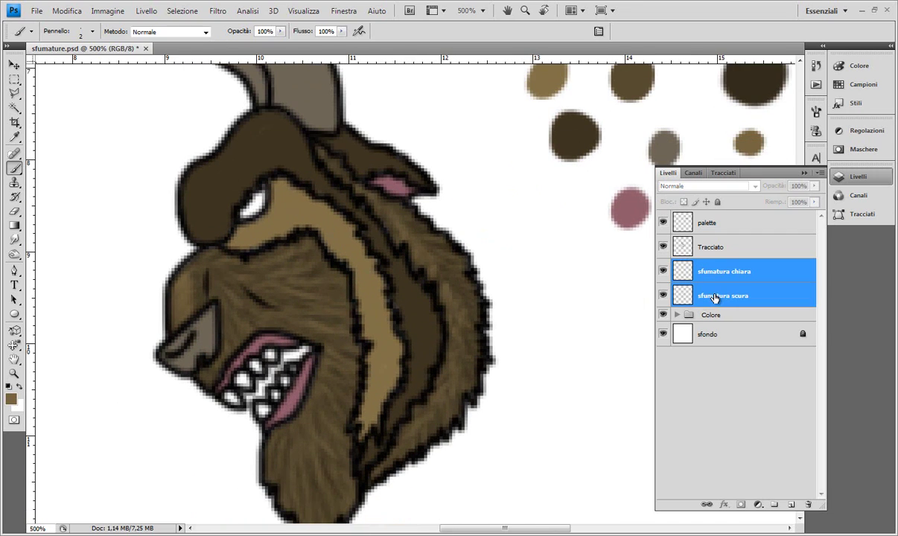
pyautogui.moveTo(370, 190); pyautogui.dragTo(367, 296)
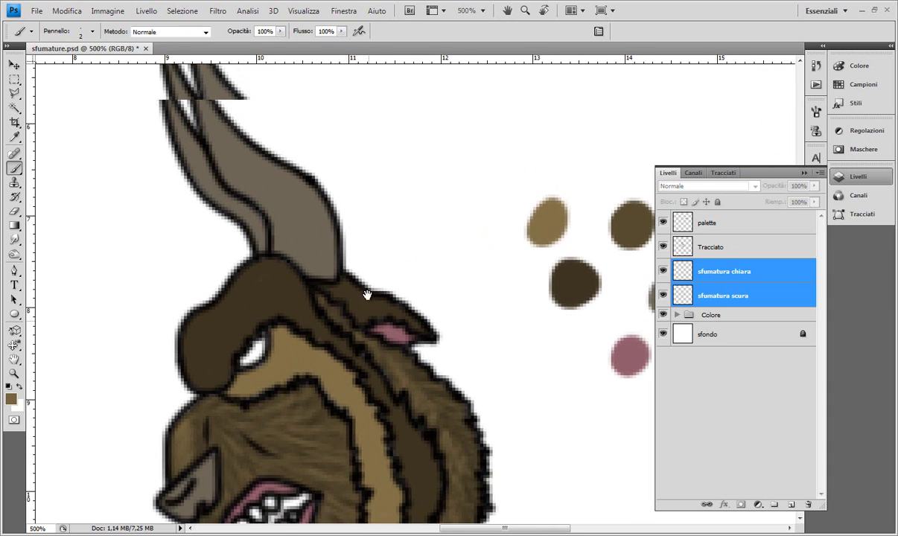
pyautogui.moveTo(237, 132); pyautogui.dragTo(295, 231)
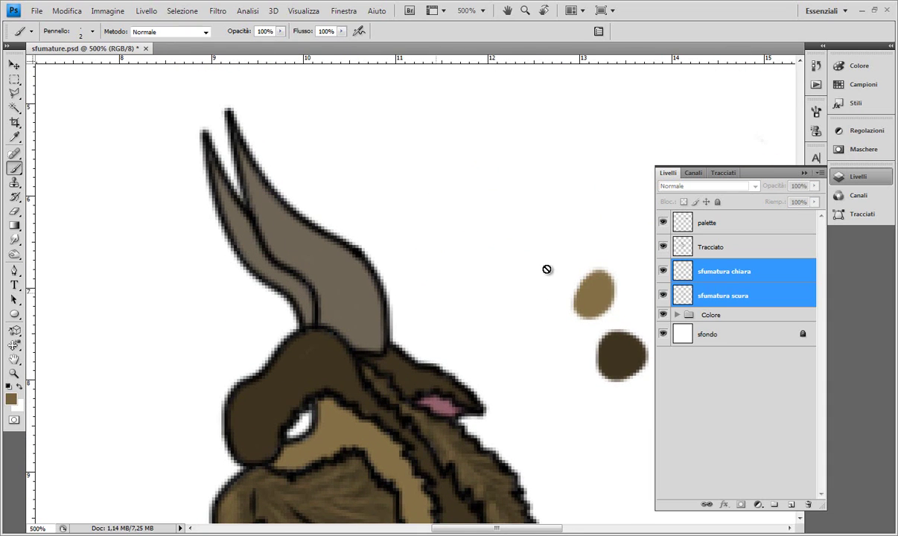
pyautogui.hotkey('ctrl', 'g')
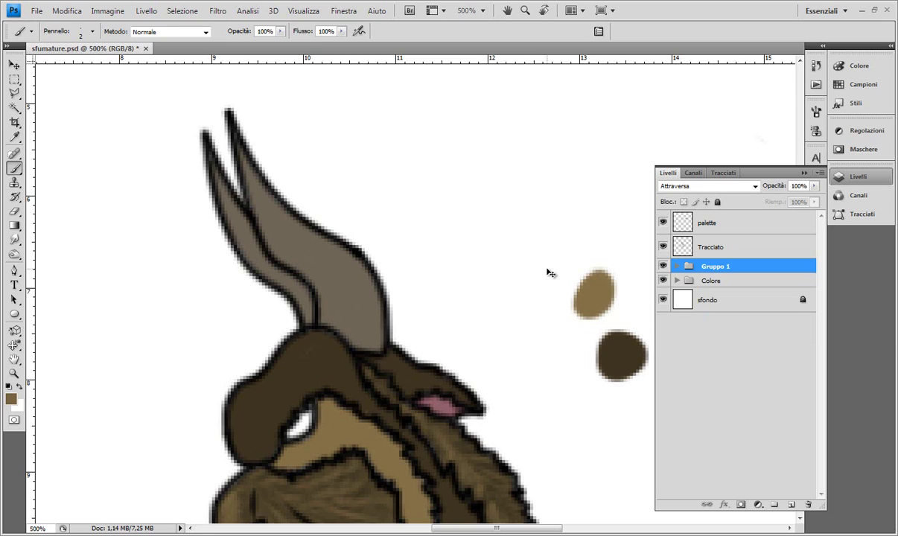
pyautogui.doubleClick(714, 270)
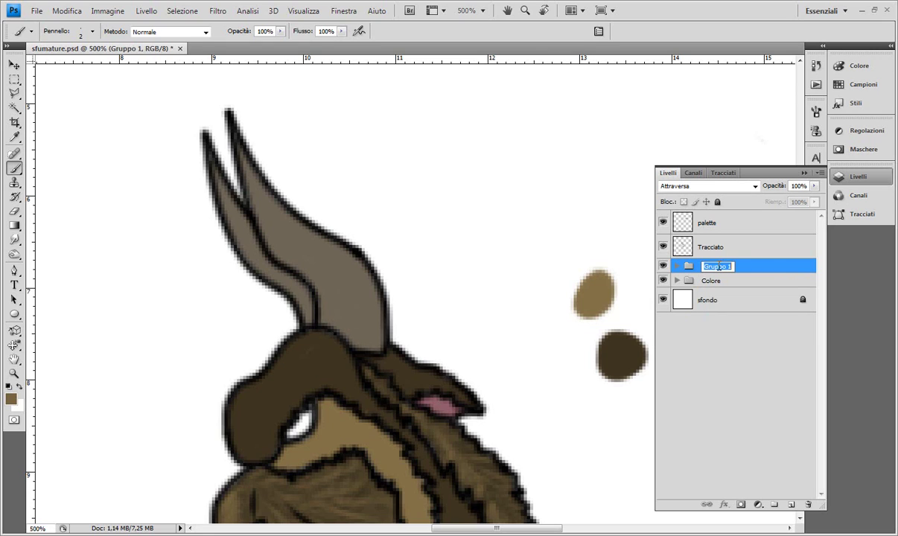
pyautogui.moveTo(711, 281); pyautogui.dragTo(720, 274)
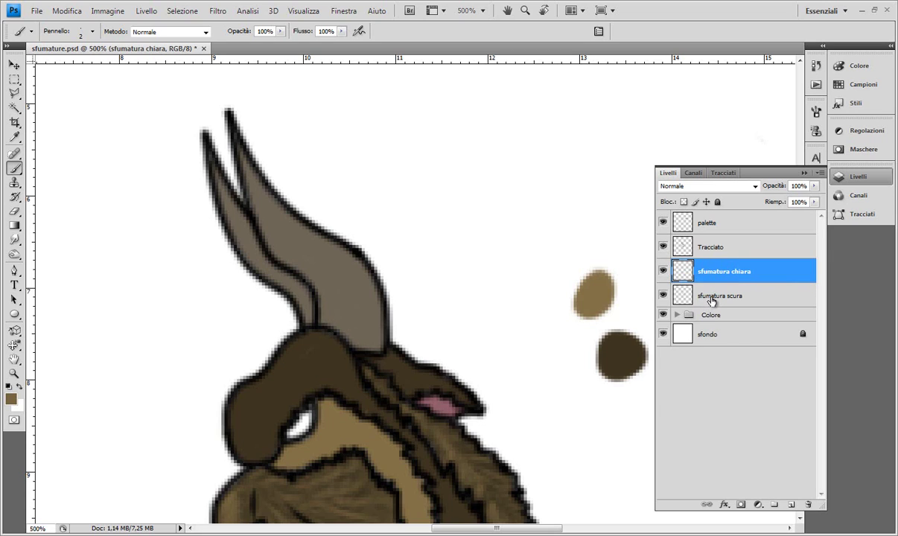
# - Regroup the two shading layers into a group named 'sfumature' and select Tracciato
pyautogui.keyDown('shift'); pyautogui.click(712, 297); pyautogui.keyUp('shift')
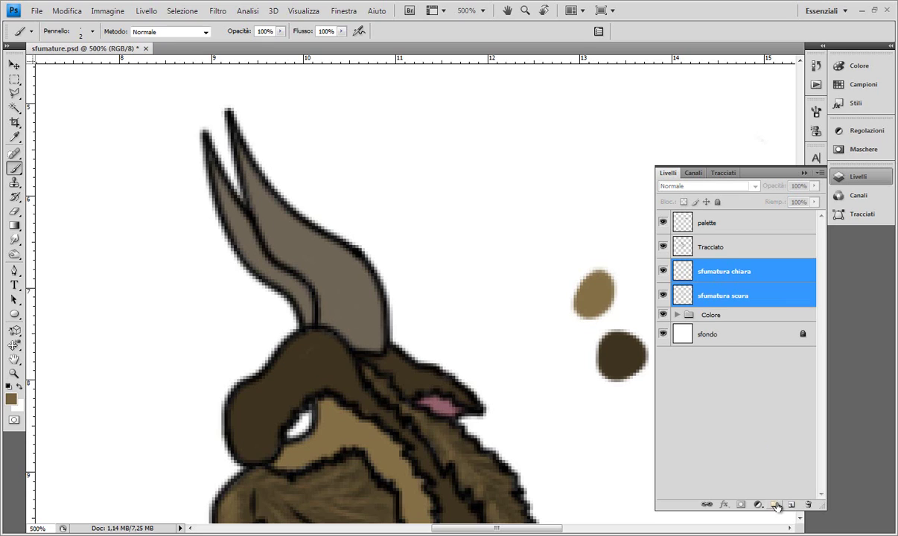
pyautogui.hotkey('ctrl', 'g')
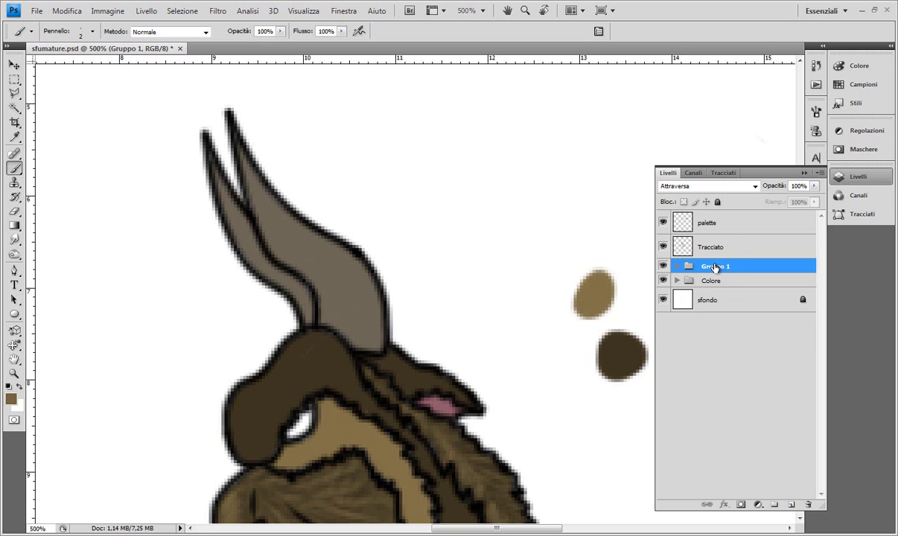
pyautogui.doubleClick(717, 268)
pyautogui.write('sfumatu')
pyautogui.write('re')
pyautogui.press('Return')
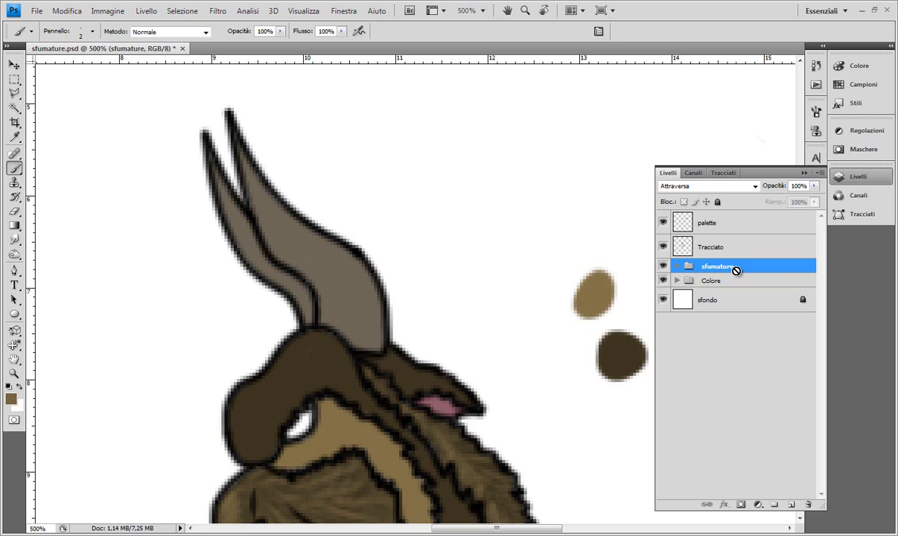
pyautogui.click(732, 244)
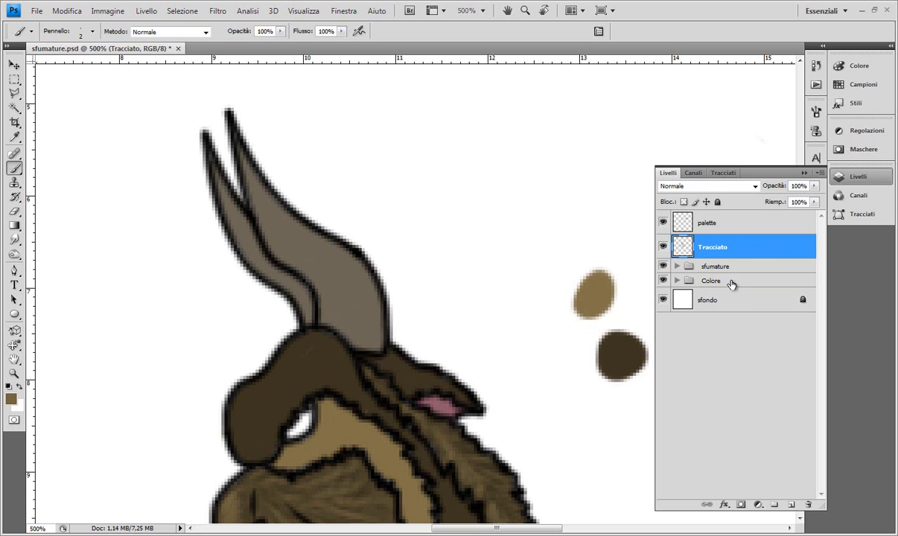
# - Create a new layer below Tracciato named 'sfumatura scura CORNA'
pyautogui.click(789, 507)
pyautogui.moveTo(730, 247); pyautogui.dragTo(709, 271)
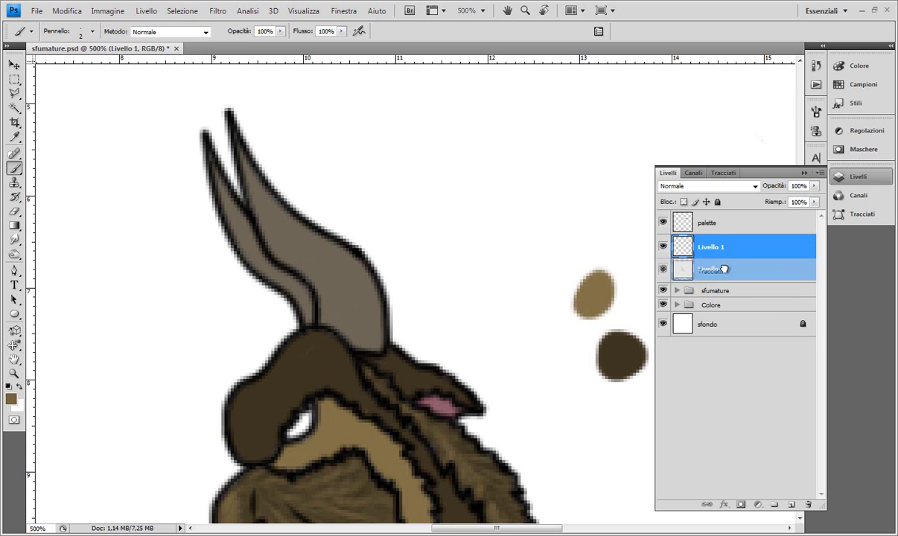
pyautogui.doubleClick(709, 271)
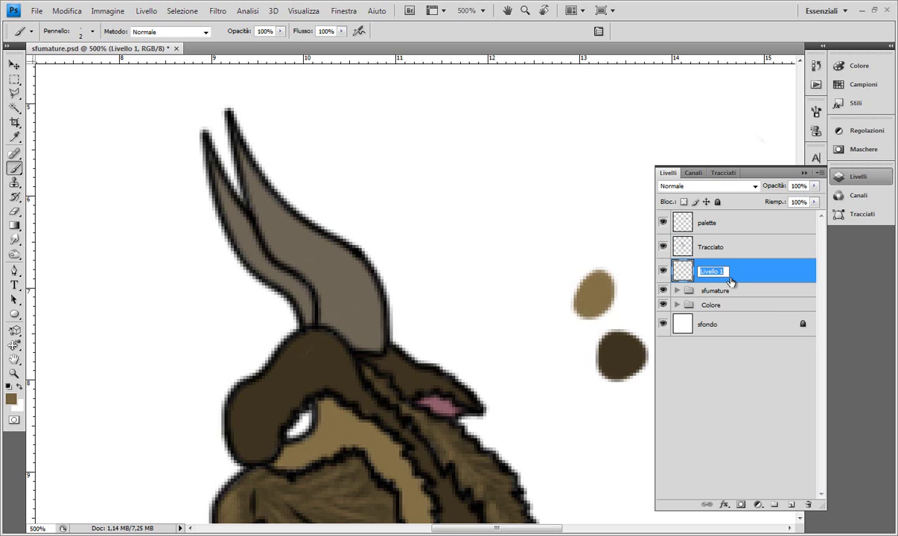
pyautogui.write('sfumatura')
pyautogui.press('BackSpace')
pyautogui.press('BackSpace')
pyautogui.press('capslock')
pyautogui.write('A')
pyautogui.press('Return')
pyautogui.press('capslock')
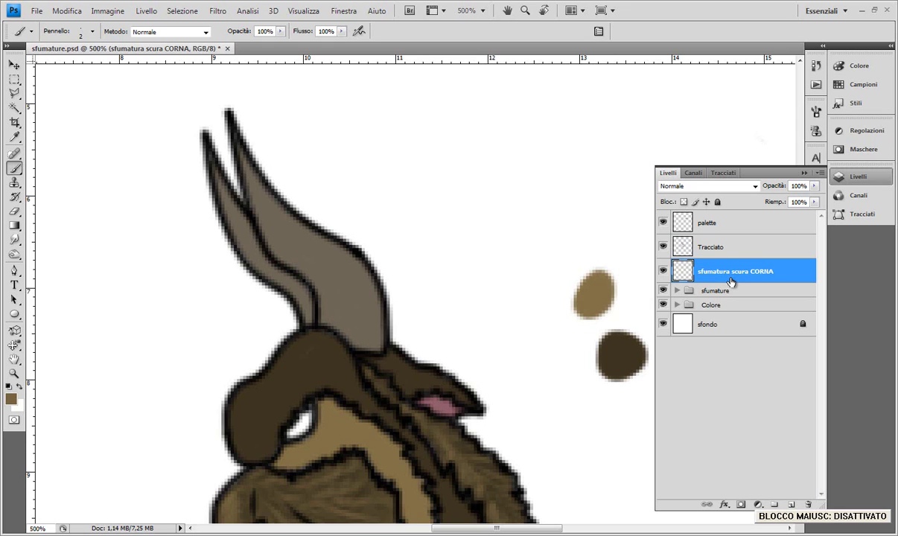
# - Zoom in and load the horn shape from the corna layer as a selection
pyautogui.hotkey('ctrl', '+')
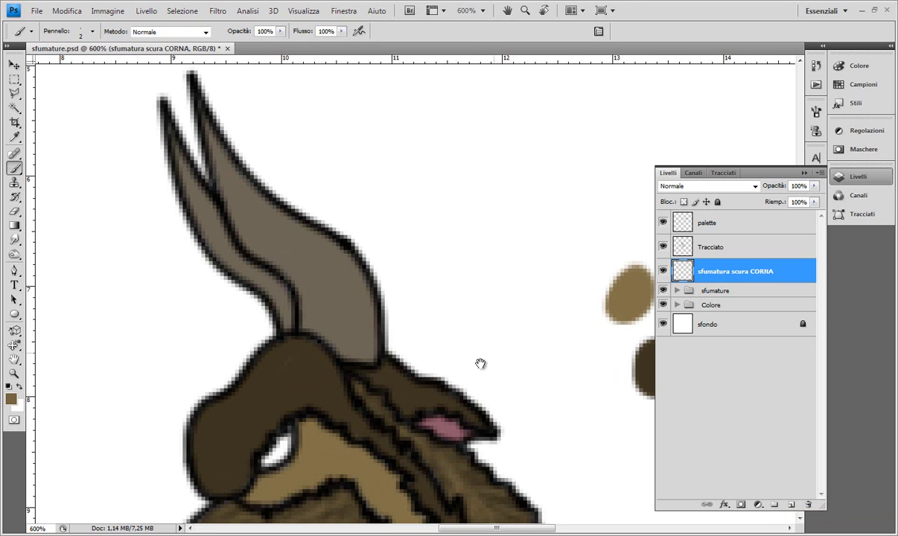
pyautogui.moveTo(481, 362)
pyautogui.mouseDown()
pyautogui.moveTo(370, 233)
pyautogui.moveTo(364, 337)
pyautogui.mouseUp()
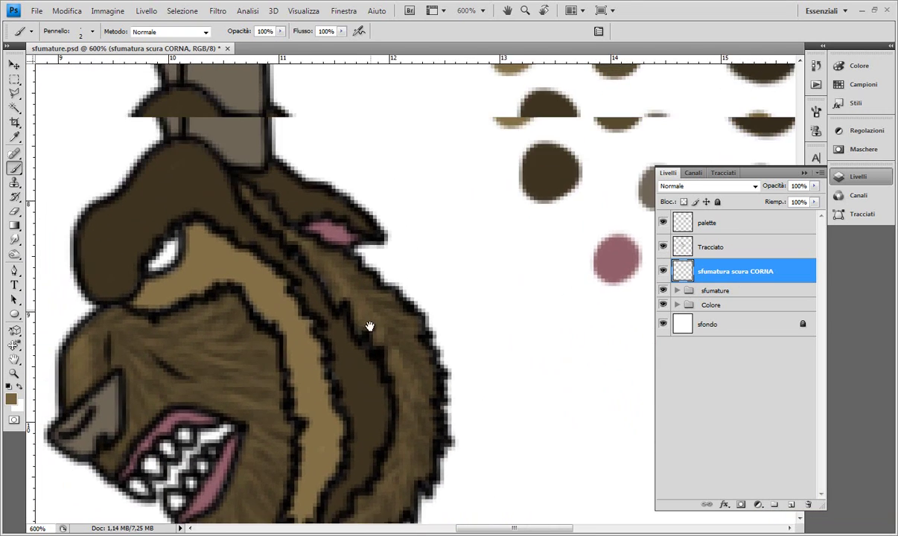
pyautogui.click(675, 305)
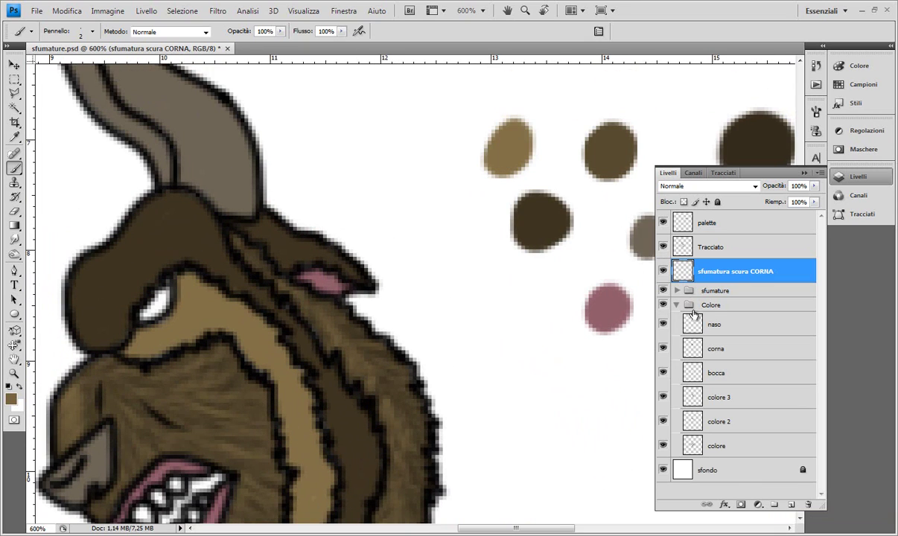
pyautogui.keyDown('ctrl'); pyautogui.click(663, 349); pyautogui.keyUp('ctrl')
pyautogui.moveTo(314, 231); pyautogui.dragTo(361, 378)
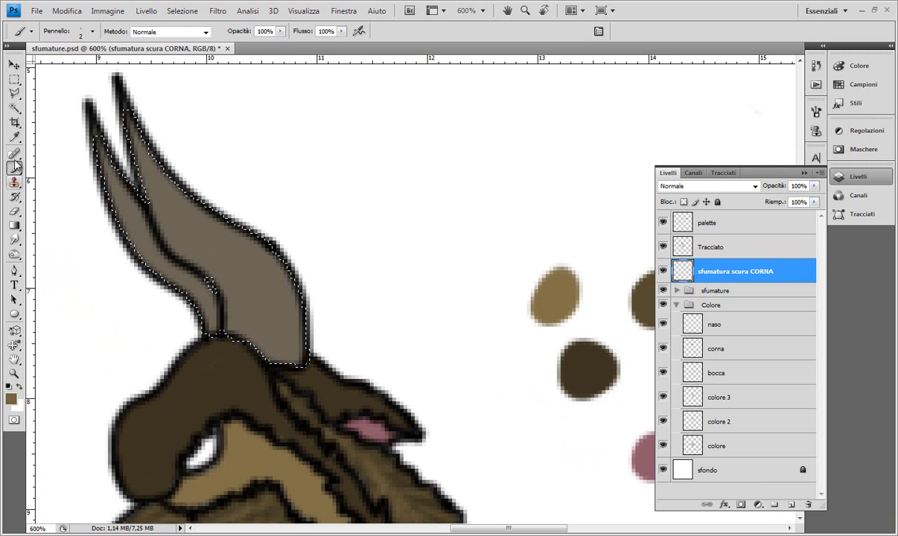
# - Sample the horn's grey-brown and set a darker version as the painting colour
pyautogui.click(15, 137)
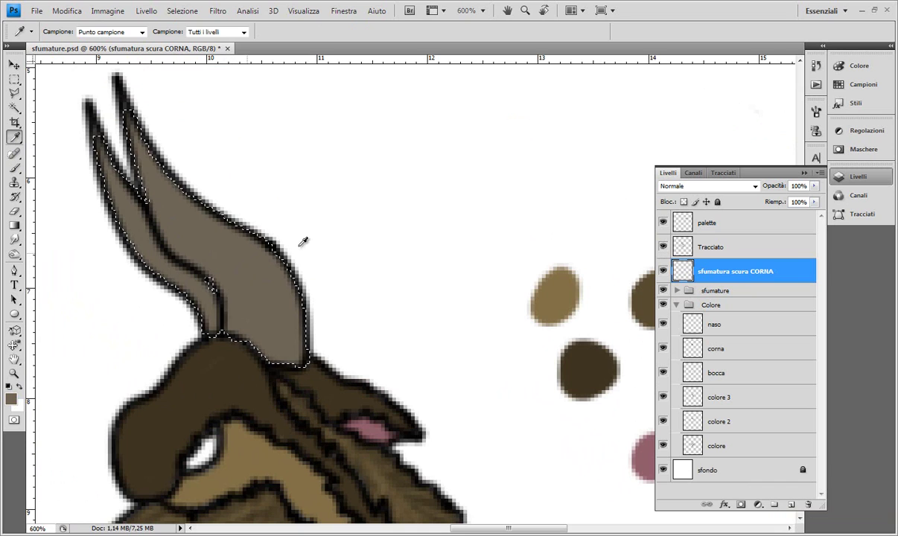
pyautogui.click(556, 289)
pyautogui.click(253, 273)
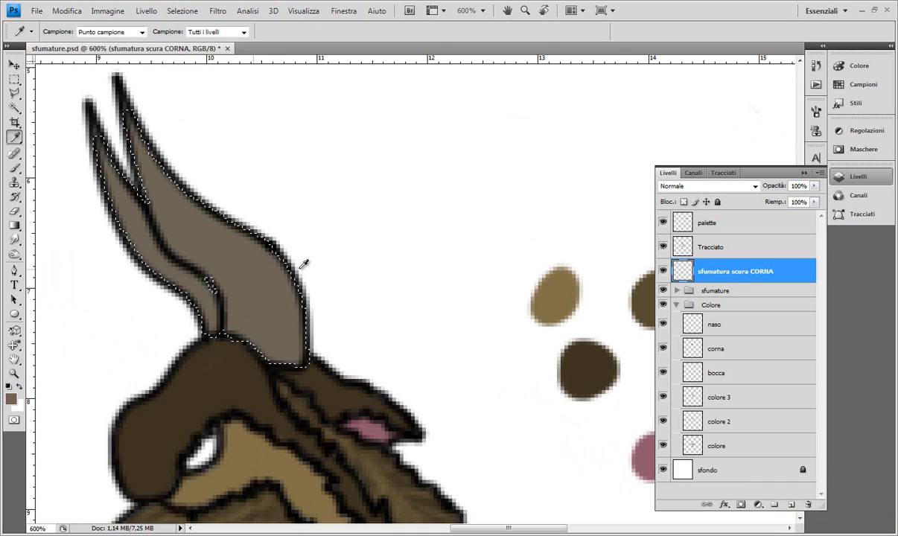
pyautogui.click(677, 306)
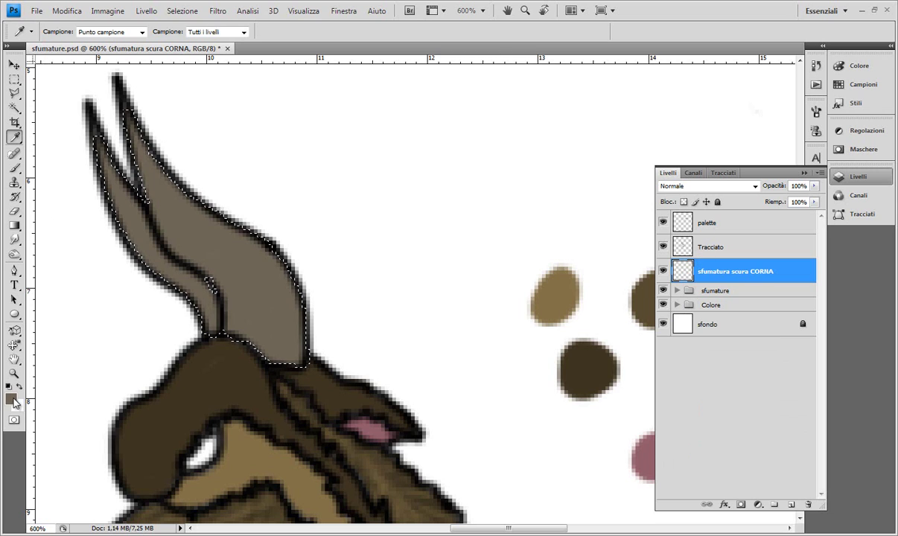
pyautogui.click(11, 398)
pyautogui.click(545, 381)
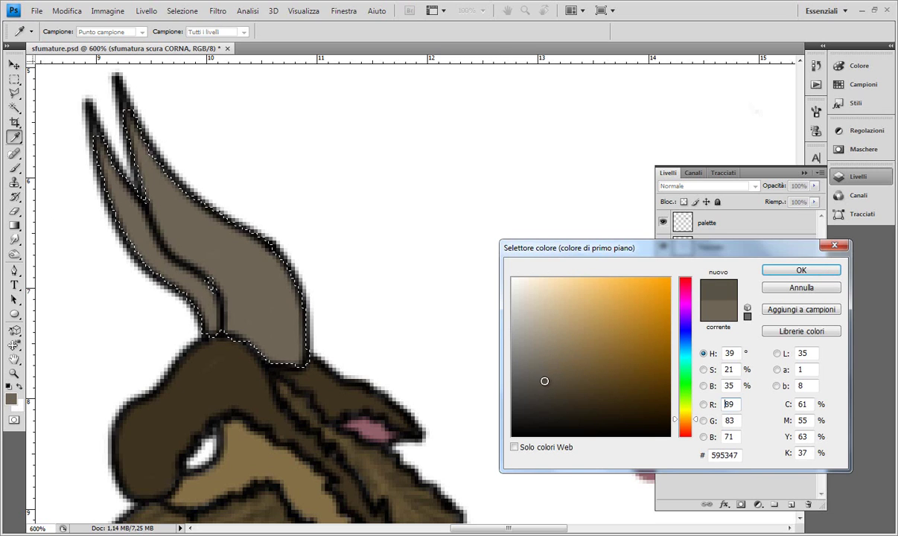
pyautogui.click(774, 269)
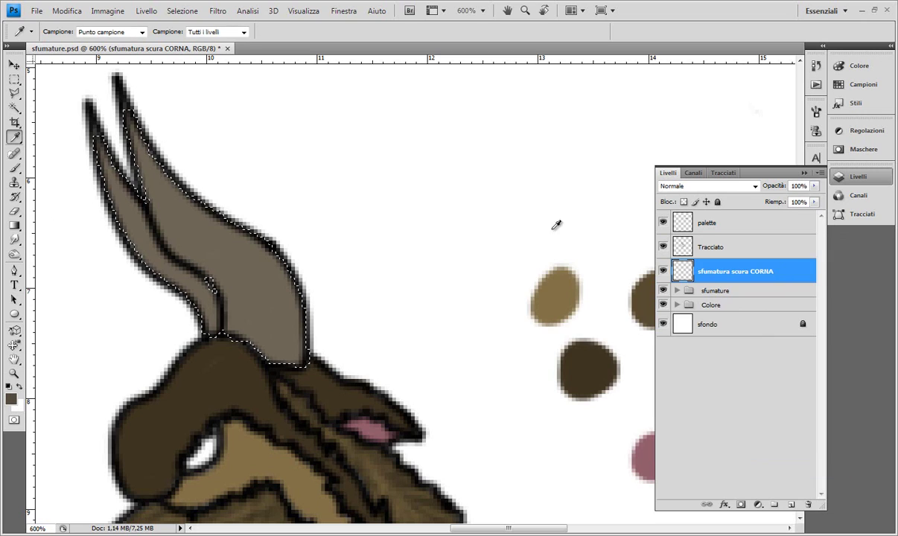
# - Paint a dark grey-brown swatch on the palette layer with the Brush
pyautogui.click(14, 167)
pyautogui.moveTo(562, 244); pyautogui.dragTo(444, 234)
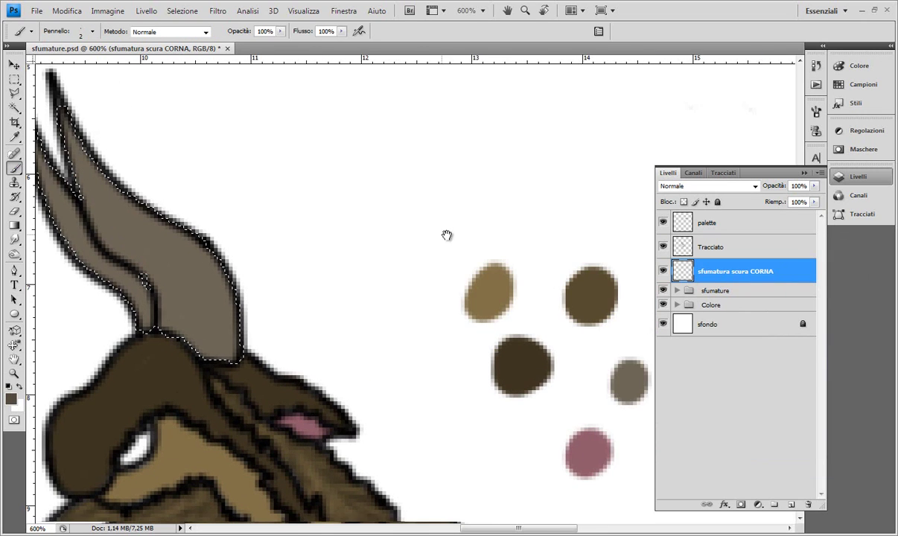
pyautogui.click(681, 218)
pyautogui.hotkey('ctrl', 'd')
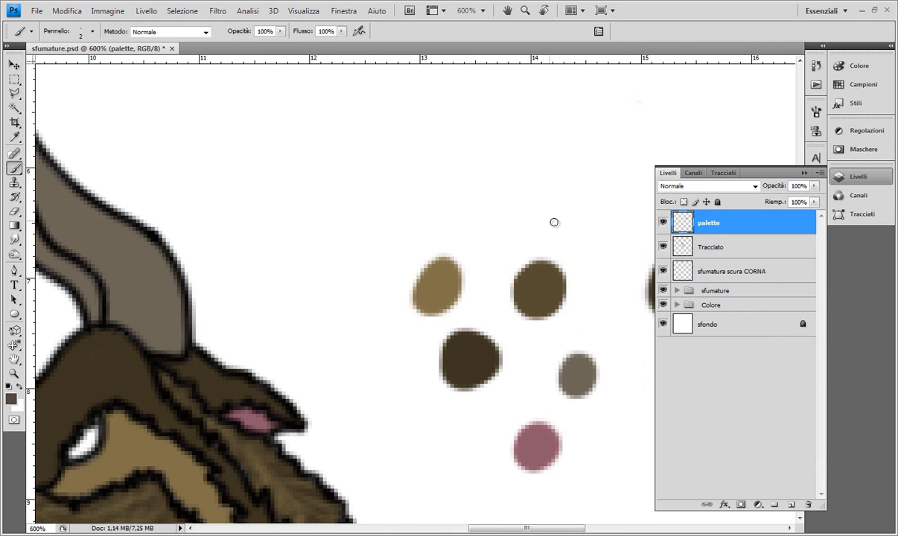
pyautogui.moveTo(621, 242); pyautogui.dragTo(611, 231)
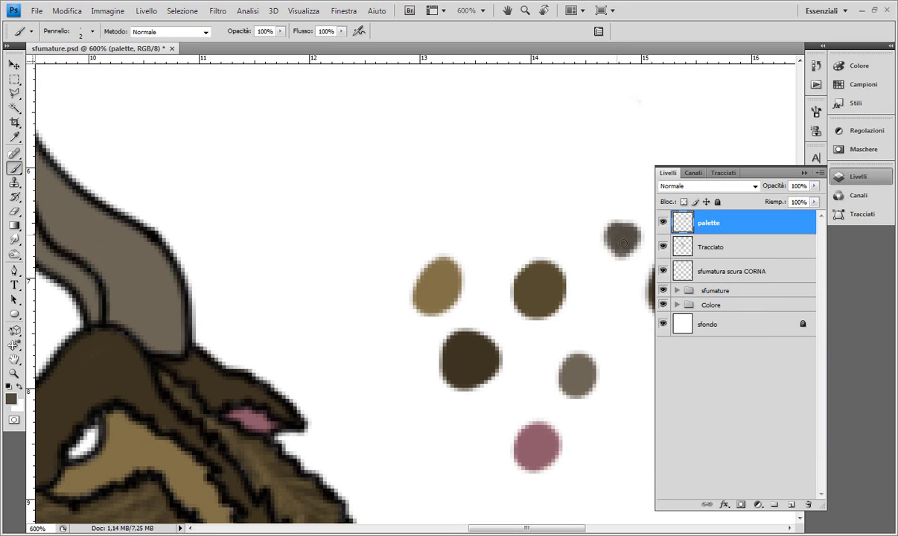
# - Load the horn selection from corna and make 'sfumatura scura CORNA' the active layer
pyautogui.moveTo(340, 236); pyautogui.dragTo(412, 261)
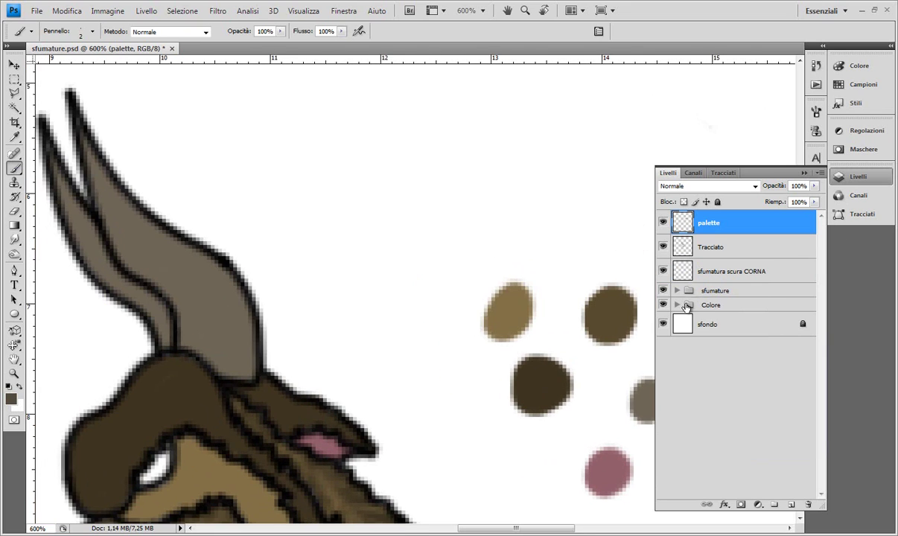
pyautogui.click(676, 305)
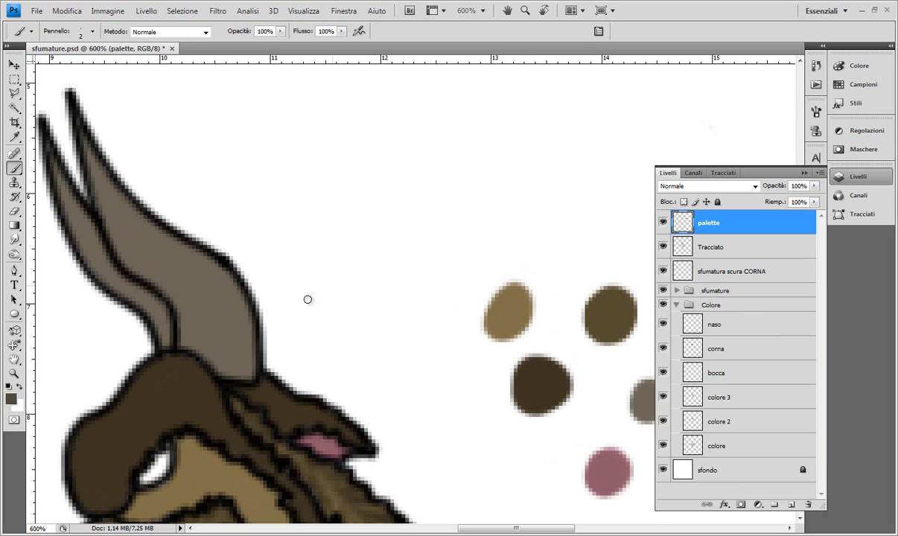
pyautogui.keyDown('ctrl'); pyautogui.click(693, 348); pyautogui.keyUp('ctrl')
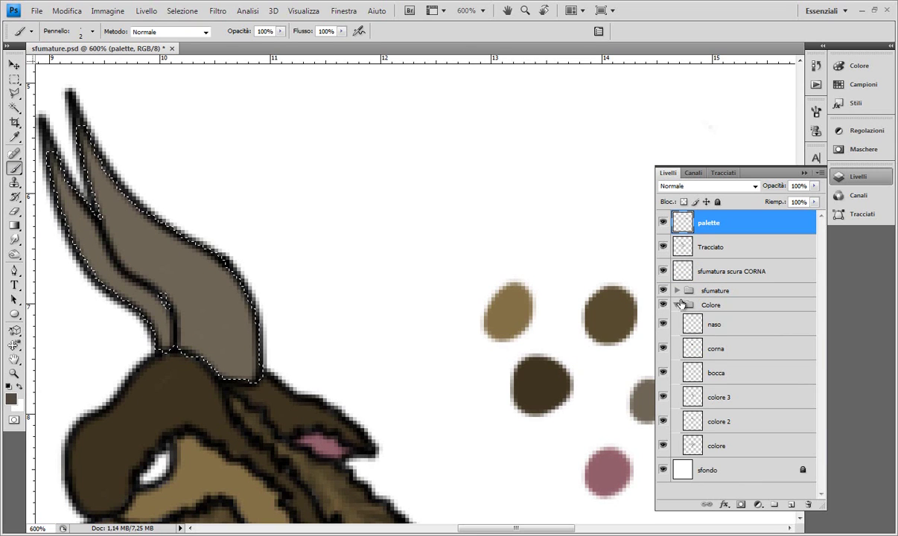
pyautogui.click(676, 305)
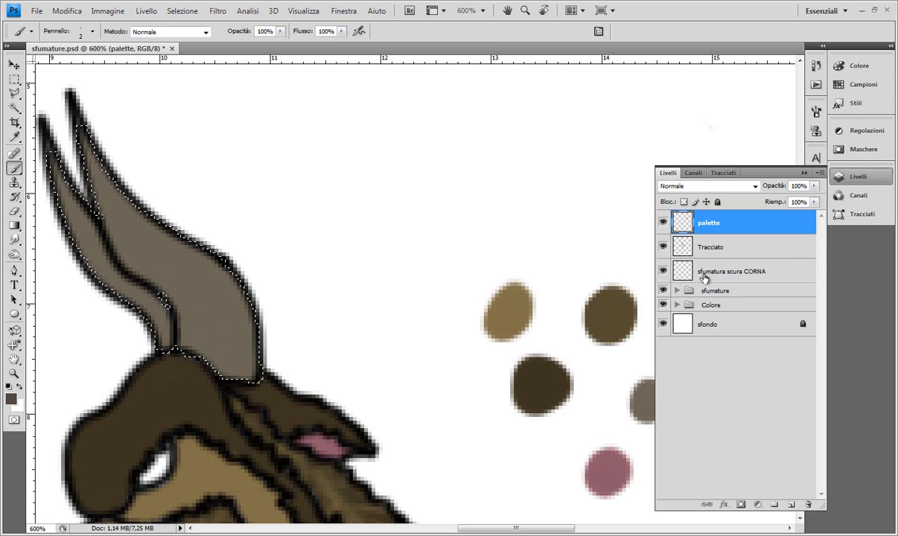
pyautogui.click(703, 273)
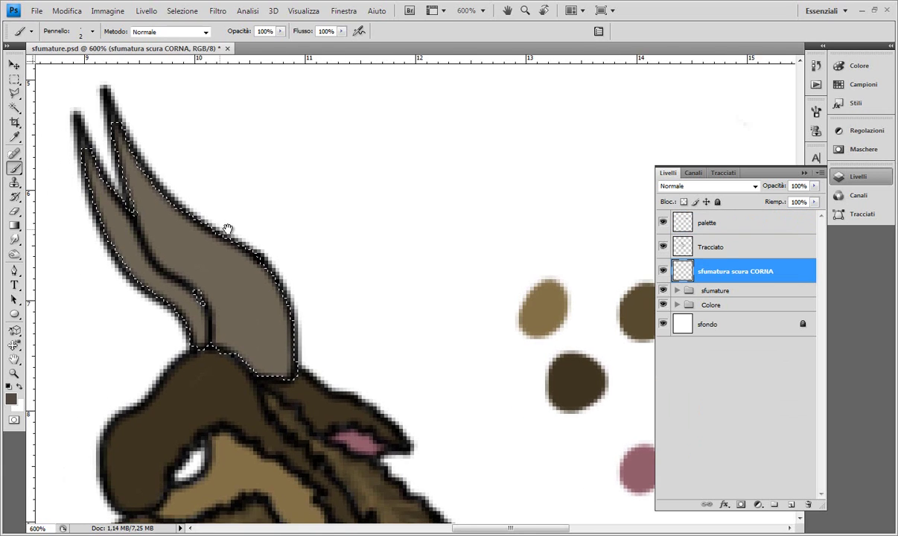
pyautogui.moveTo(184, 232); pyautogui.dragTo(260, 264)
# - Paint dark streaks along the main and lower horn on the sfumatura scura CORNA layer
pyautogui.hotkey('ctrl', '+')
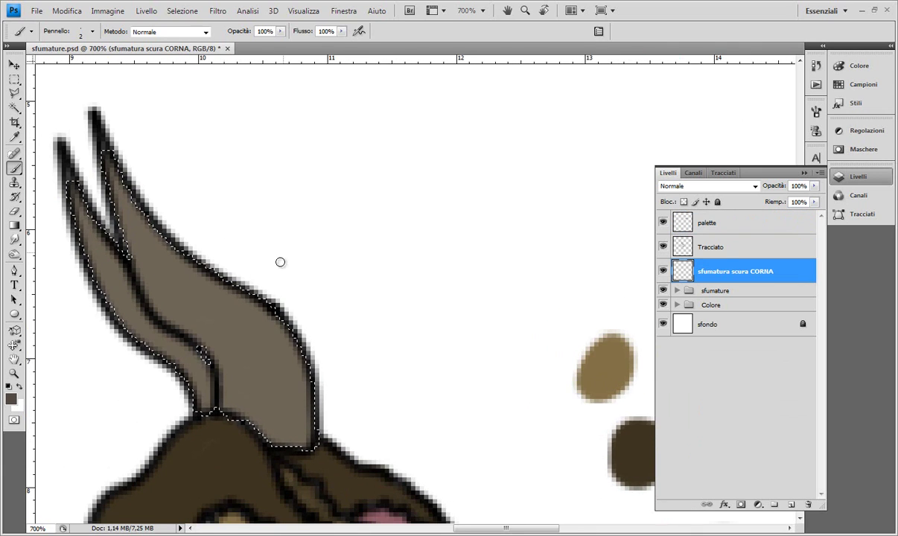
pyautogui.moveTo(270, 300)
pyautogui.mouseDown()
pyautogui.moveTo(307, 297)
pyautogui.moveTo(347, 311)
pyautogui.mouseUp()
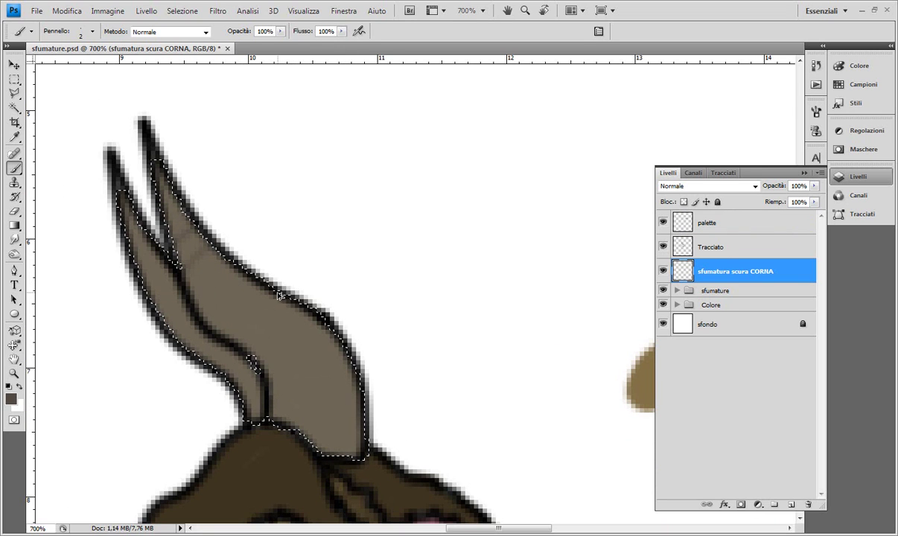
pyautogui.hotkey('alt', '.')
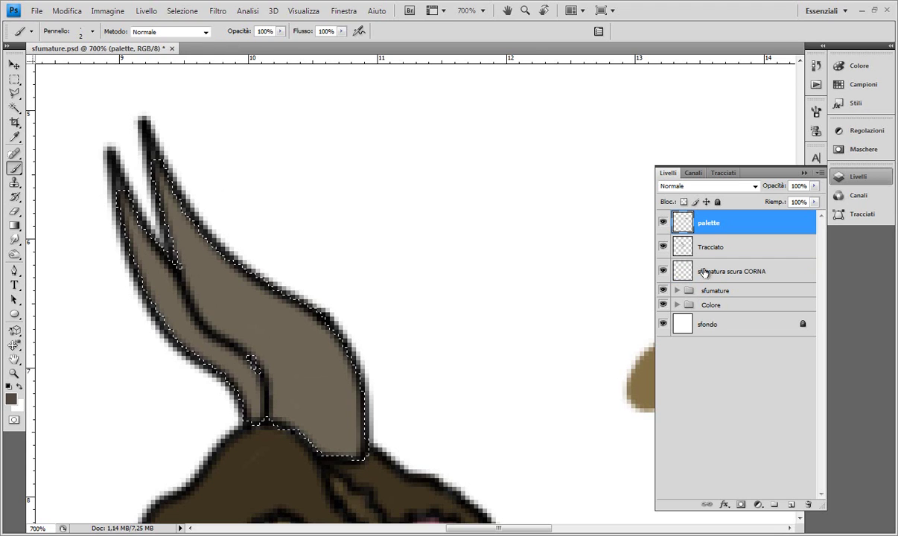
pyautogui.click(698, 270)
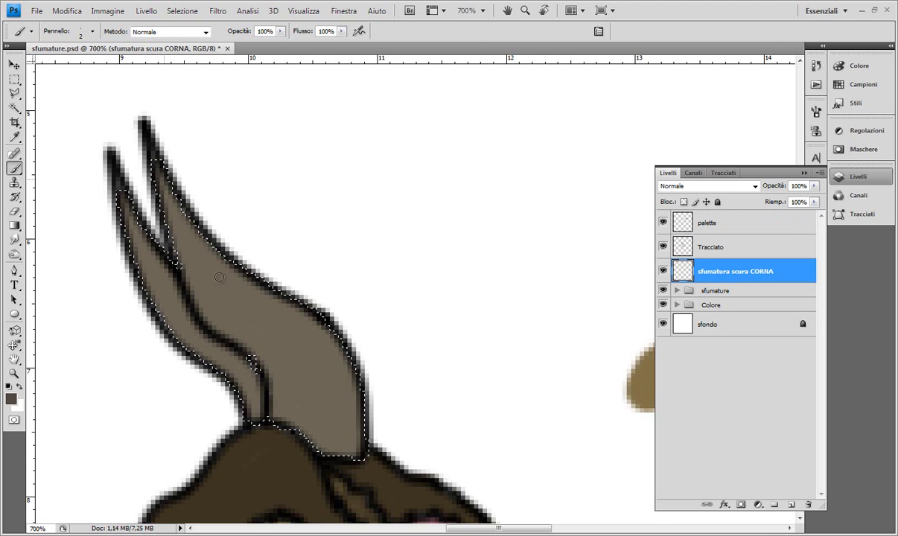
pyautogui.moveTo(204, 261); pyautogui.dragTo(176, 202)
pyautogui.moveTo(211, 269); pyautogui.dragTo(247, 324)
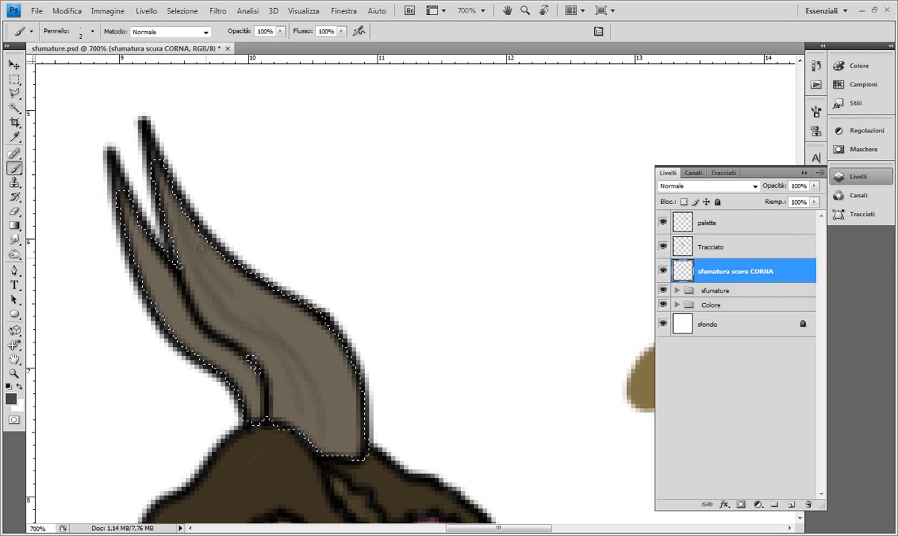
pyautogui.moveTo(325, 375); pyautogui.dragTo(271, 321)
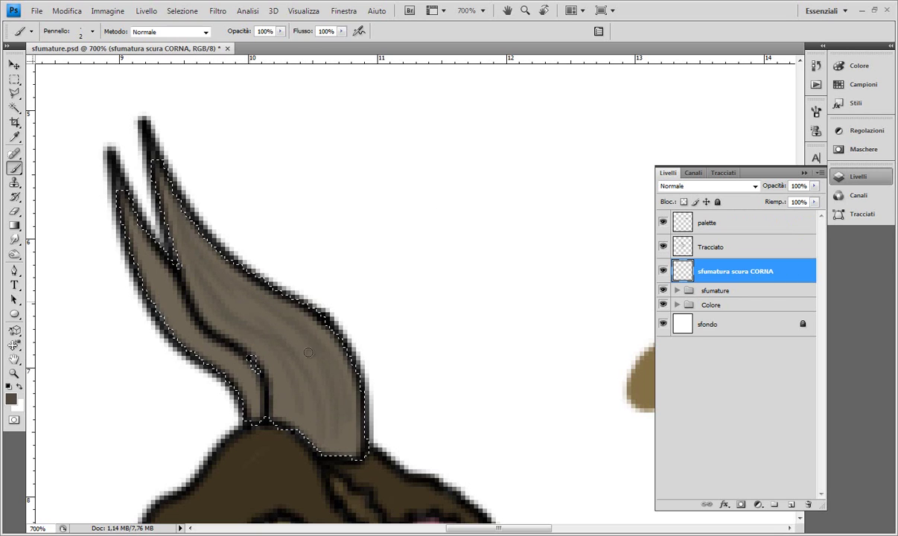
pyautogui.moveTo(327, 410); pyautogui.dragTo(285, 333)
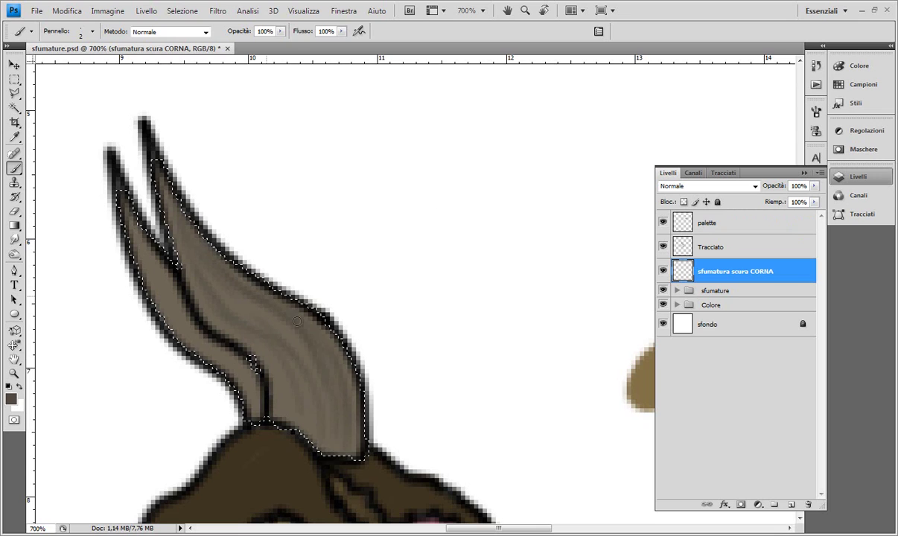
pyautogui.moveTo(223, 271)
pyautogui.mouseDown()
pyautogui.moveTo(307, 416)
pyautogui.moveTo(281, 422)
pyautogui.moveTo(297, 435)
pyautogui.mouseUp()
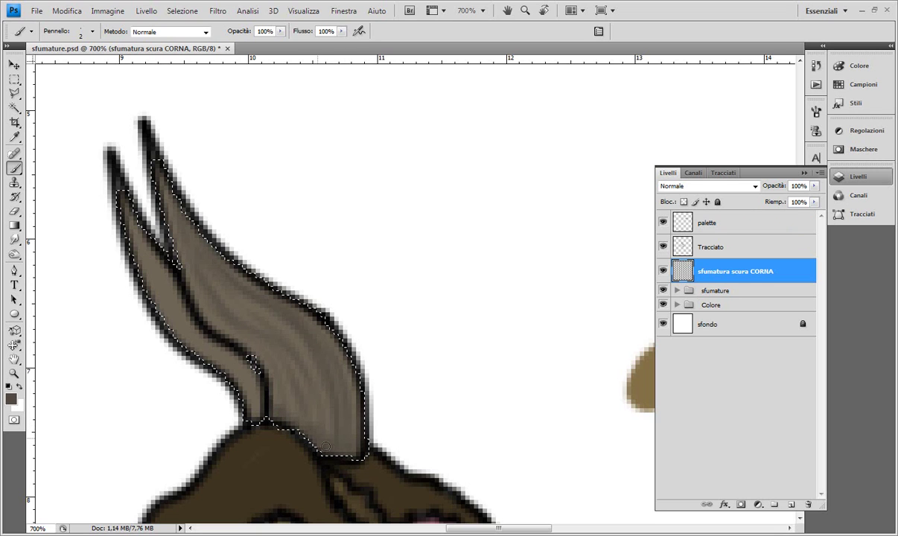
# - Add dark streaks to the left horn, check the whole head, and restore the horn selection
pyautogui.scroll(-3, 357, 292)
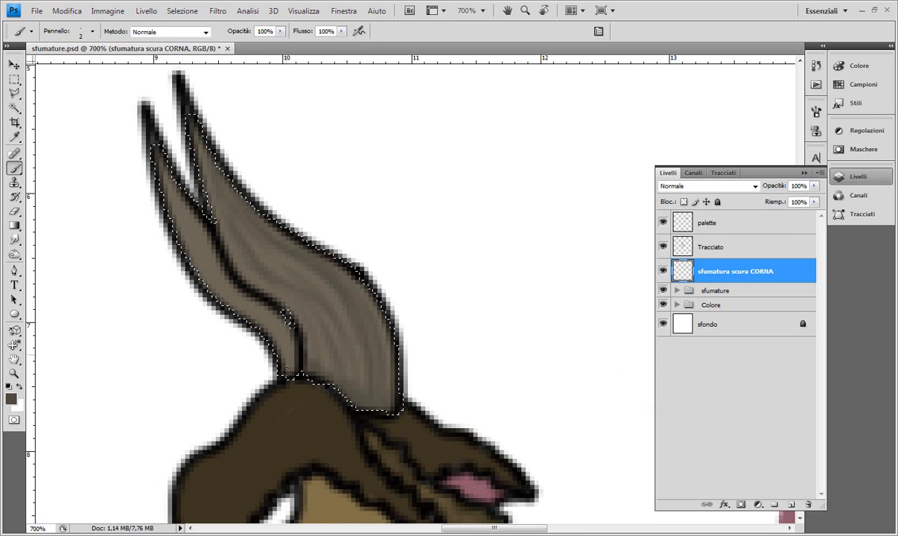
pyautogui.moveTo(227, 190); pyautogui.dragTo(361, 287)
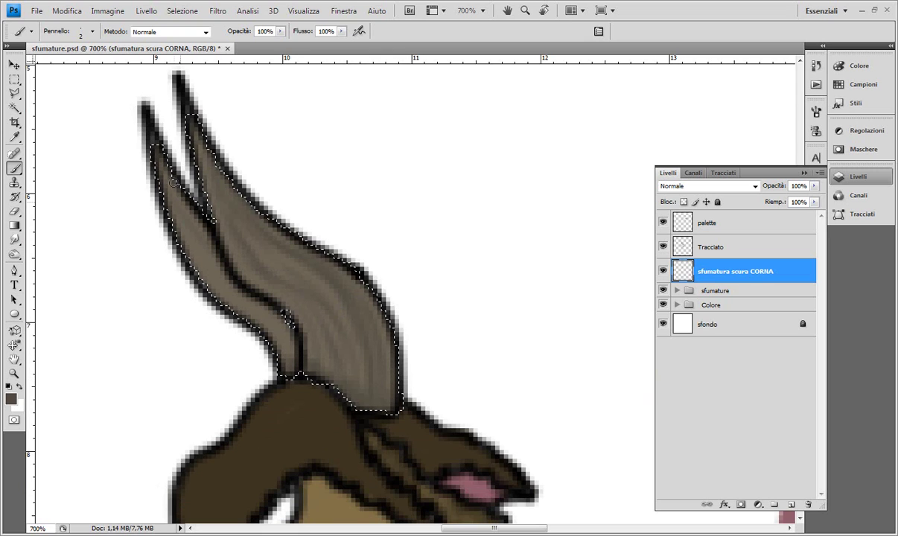
pyautogui.moveTo(187, 211); pyautogui.dragTo(277, 339)
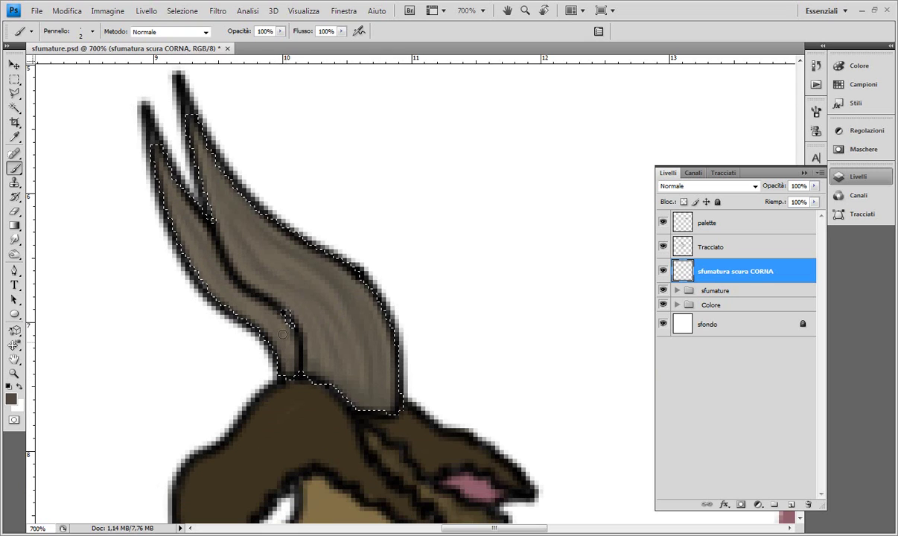
pyautogui.hotkey('ctrl', '-')
pyautogui.hotkey('ctrl', '-')
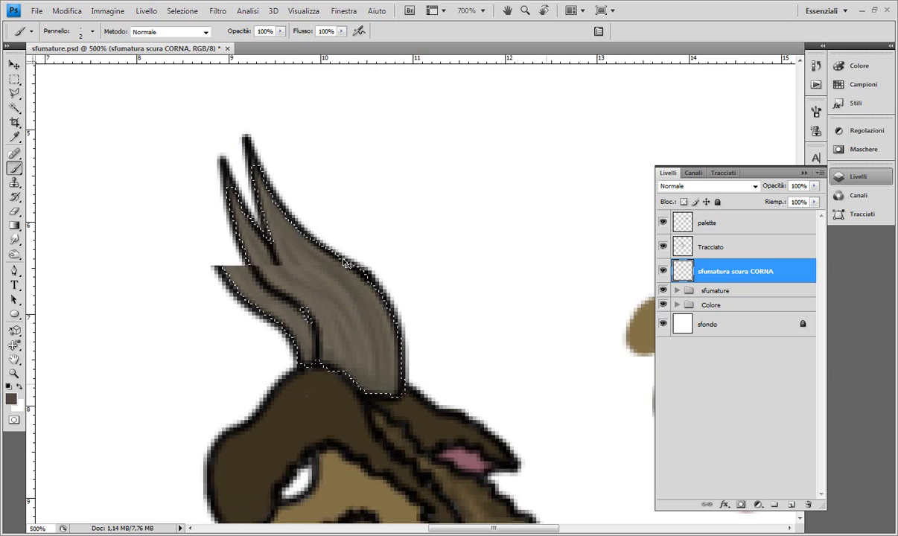
pyautogui.hotkey('ctrl', '-')
pyautogui.hotkey('ctrl', '-')
pyautogui.hotkey('ctrl', '-')
pyautogui.hotkey('ctrl', '-')
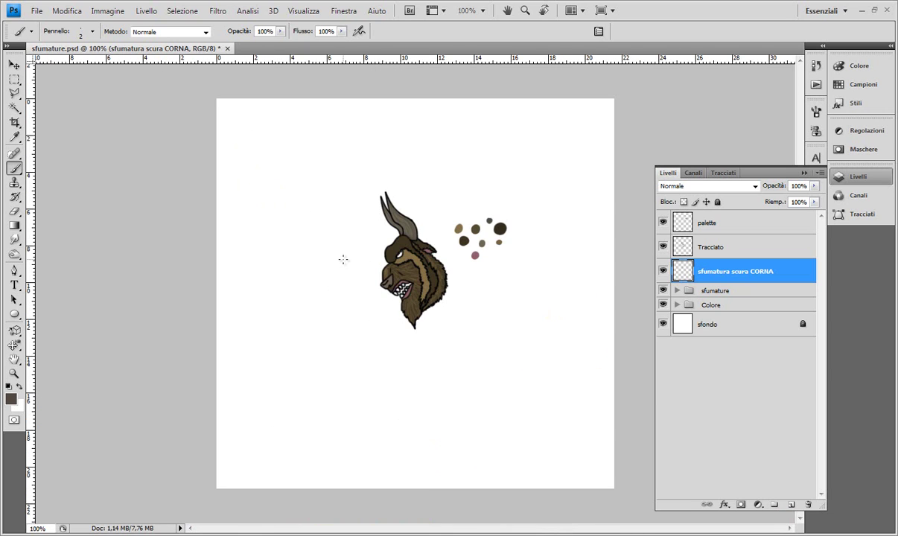
pyautogui.hotkey('ctrl', '+')
pyautogui.hotkey('ctrl', '+')
pyautogui.hotkey('ctrl', '+')
pyautogui.hotkey('ctrl', '+')
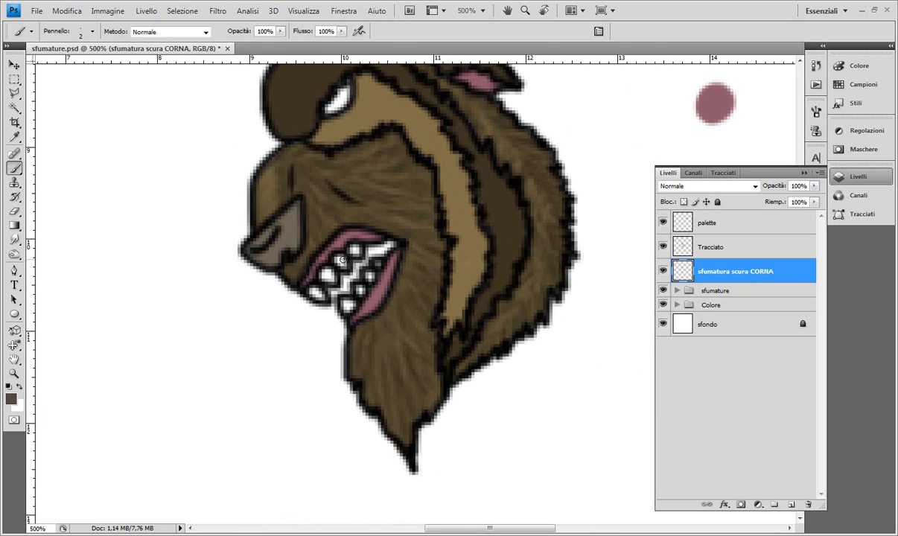
pyautogui.scroll(5, 377, 233)
pyautogui.scroll(3, 371, 280)
pyautogui.scroll(1, 391, 374)
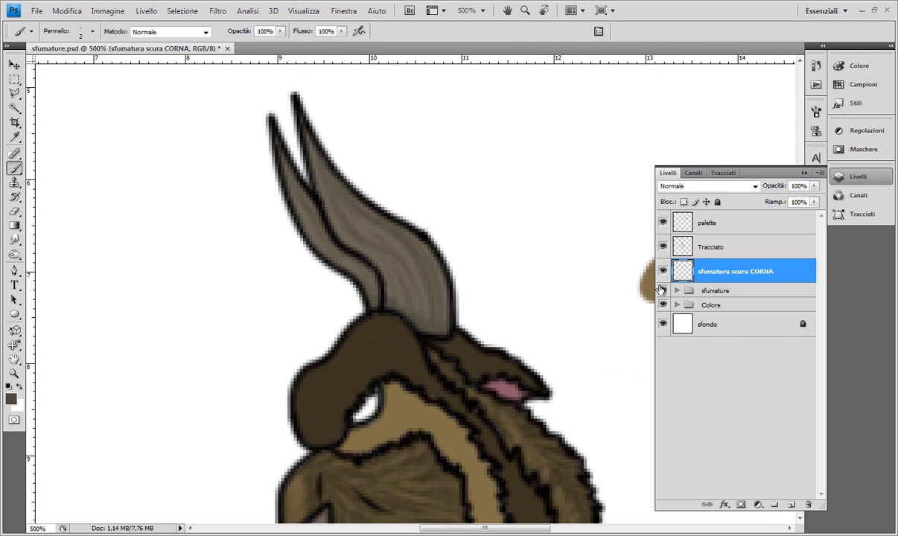
pyautogui.hotkey('ctrl', 'shift', 'd')
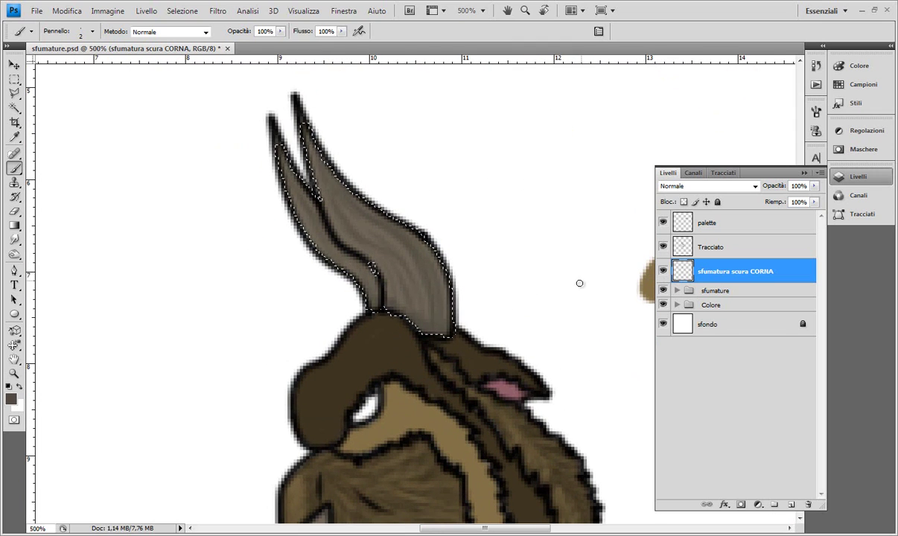
pyautogui.hotkey('ctrl', '+')
pyautogui.hotkey('ctrl', '+')
pyautogui.hotkey('ctrl', '+')
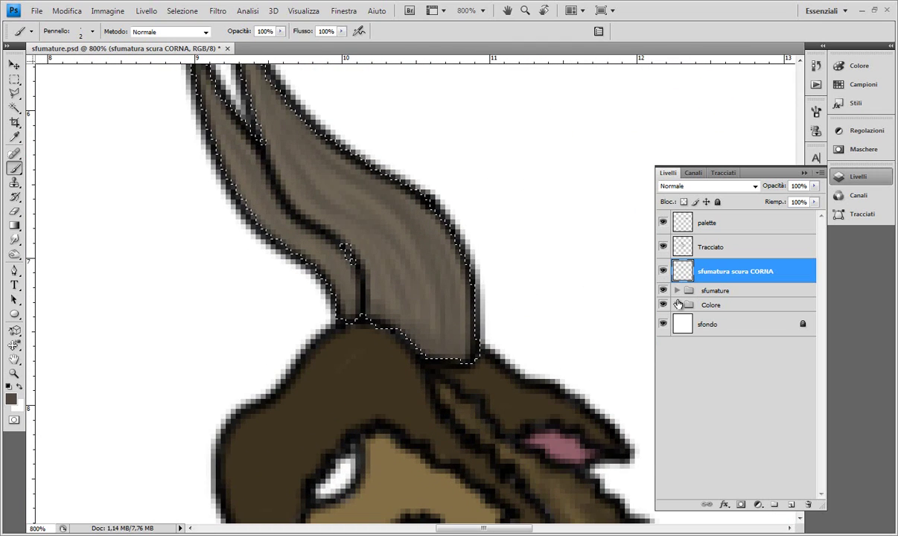
# - Create a new layer named sfumatura chiara CORNA above the dark horn shading
pyautogui.hotkey('ctrl', 'shift', 'n')
pyautogui.write('sfumatura chiara')
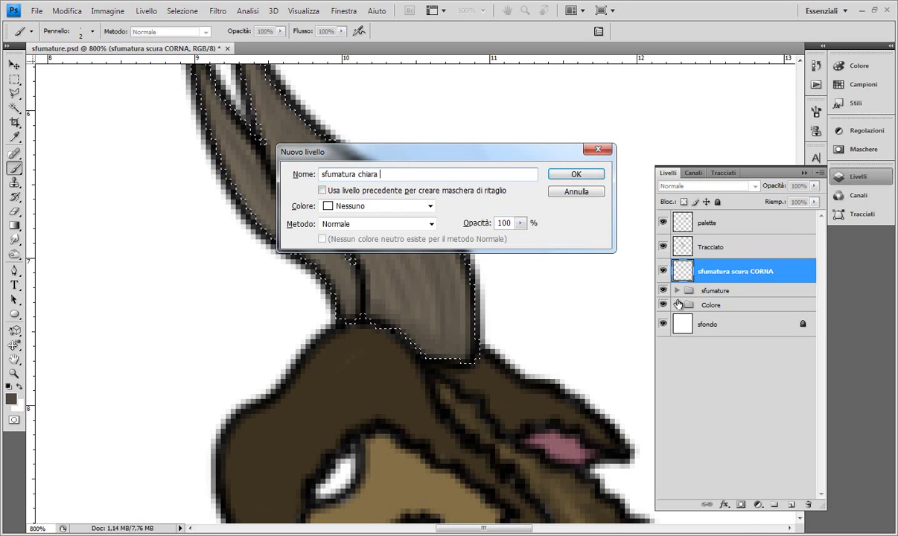
pyautogui.press('capslock')
pyautogui.write('CORNA')
pyautogui.press('Return')
pyautogui.press('capslock')
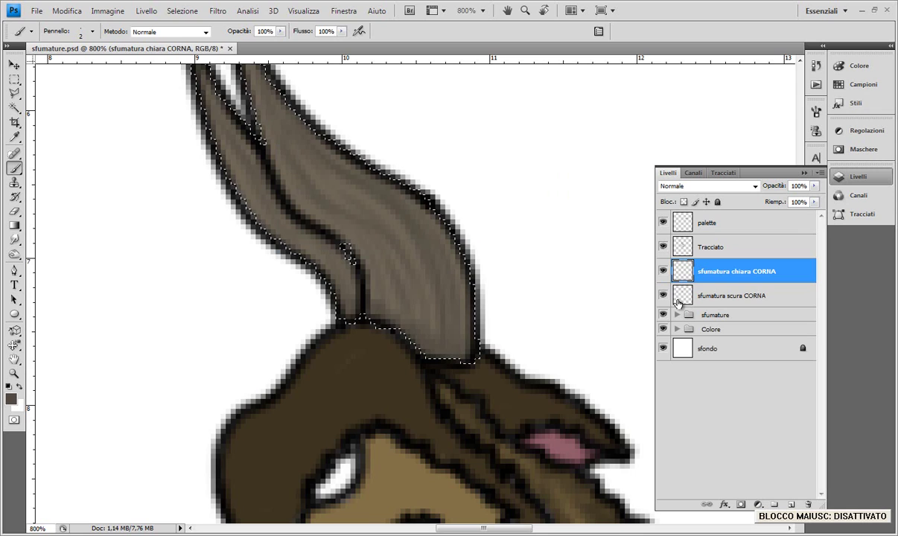
# - With the dark shading hidden, sample the light horn brown 887f6e as the paint colour
pyautogui.press('i')
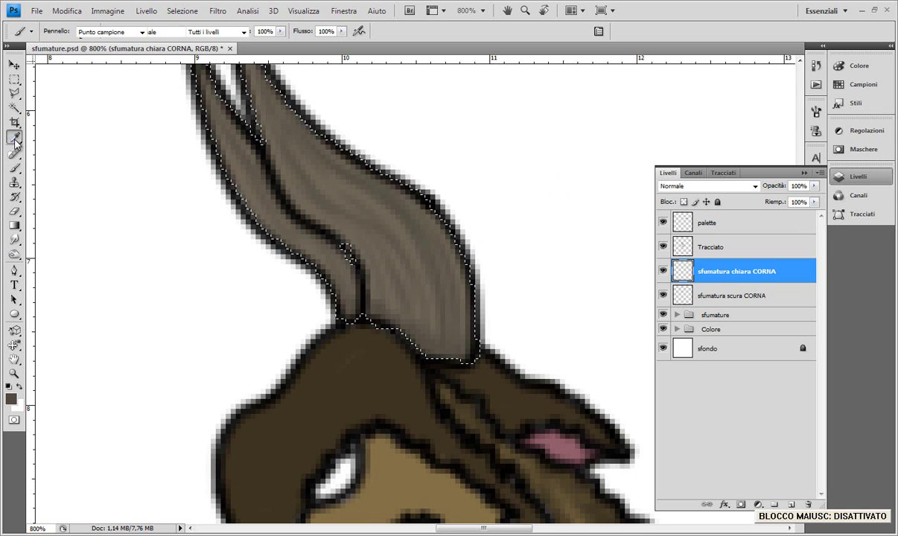
pyautogui.click(663, 296)
pyautogui.click(440, 279)
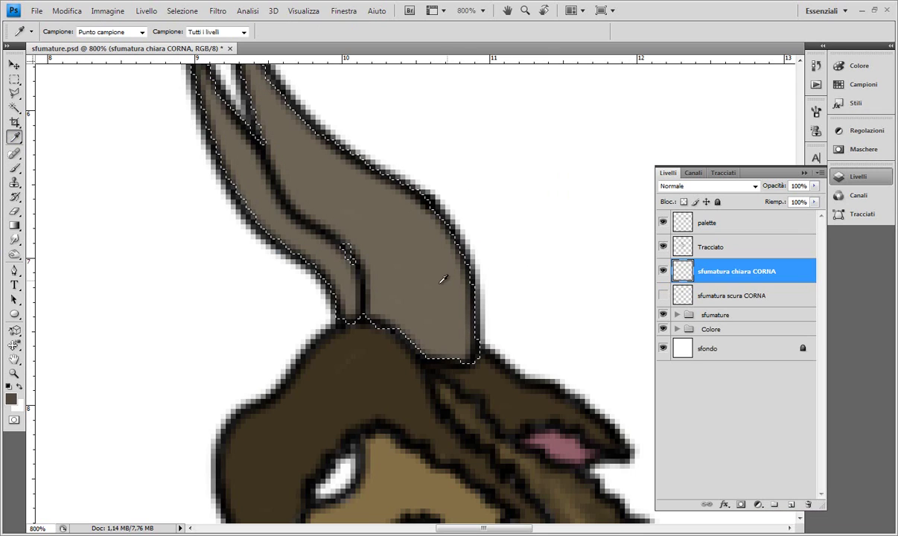
pyautogui.click(13, 398)
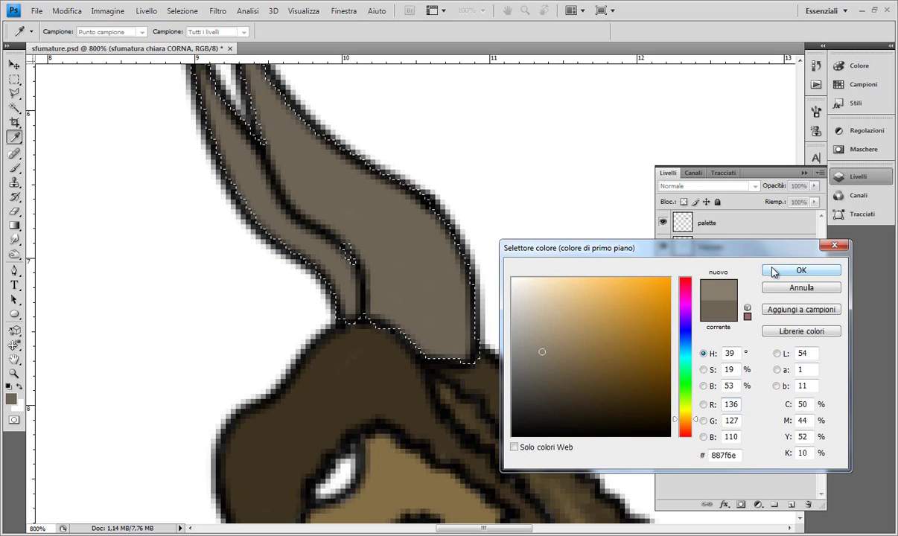
pyautogui.click(801, 270)
pyautogui.click(662, 295)
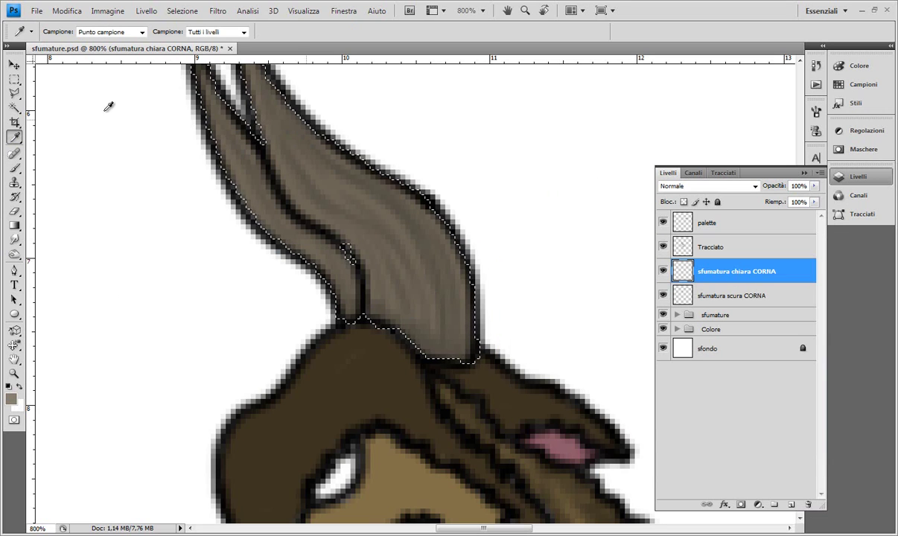
pyautogui.click(14, 168)
# - Paint light grey streaks along the left horn on the sfumatura chiara CORNA layer
pyautogui.moveTo(411, 222); pyautogui.dragTo(282, 253)
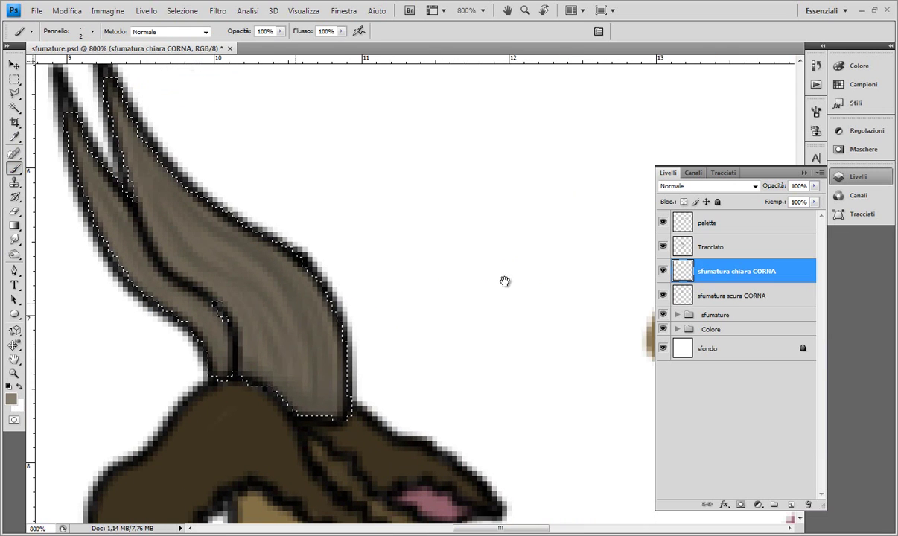
pyautogui.moveTo(236, 223)
pyautogui.mouseDown()
pyautogui.moveTo(245, 258)
pyautogui.moveTo(265, 277)
pyautogui.mouseUp()
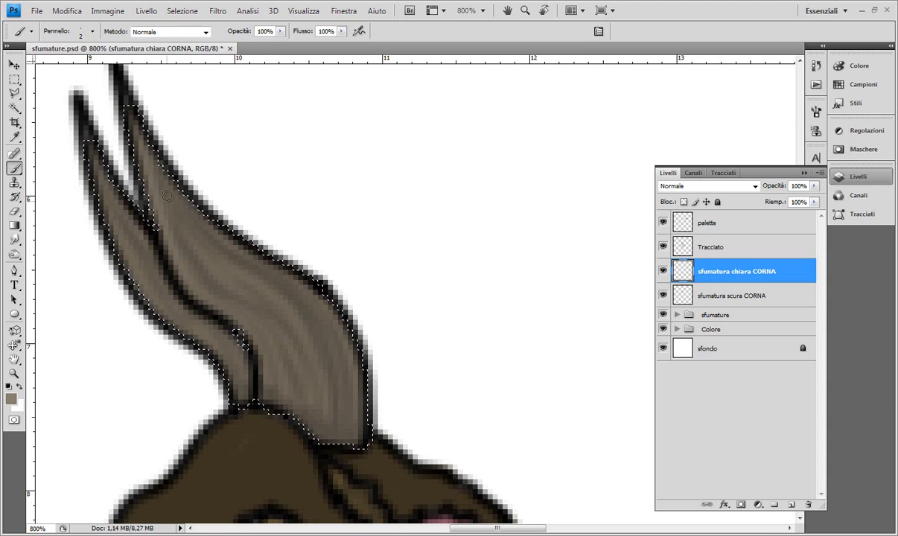
pyautogui.moveTo(119, 182); pyautogui.dragTo(186, 328)
pyautogui.moveTo(120, 112)
pyautogui.mouseDown()
pyautogui.moveTo(167, 198)
pyautogui.moveTo(275, 340)
pyautogui.mouseUp()
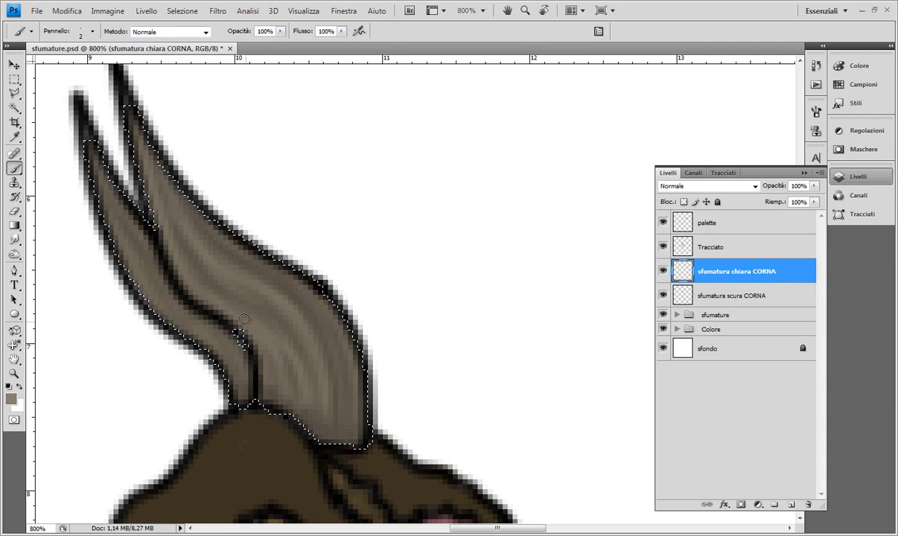
pyautogui.moveTo(179, 320); pyautogui.dragTo(141, 208)
pyautogui.moveTo(156, 305); pyautogui.dragTo(119, 179)
pyautogui.moveTo(145, 141); pyautogui.dragTo(127, 106)
pyautogui.moveTo(119, 253)
pyautogui.mouseDown()
pyautogui.moveTo(110, 186)
pyautogui.moveTo(149, 275)
pyautogui.mouseUp()
pyautogui.moveTo(119, 171); pyautogui.dragTo(153, 268)
pyautogui.moveTo(141, 211); pyautogui.dragTo(199, 320)
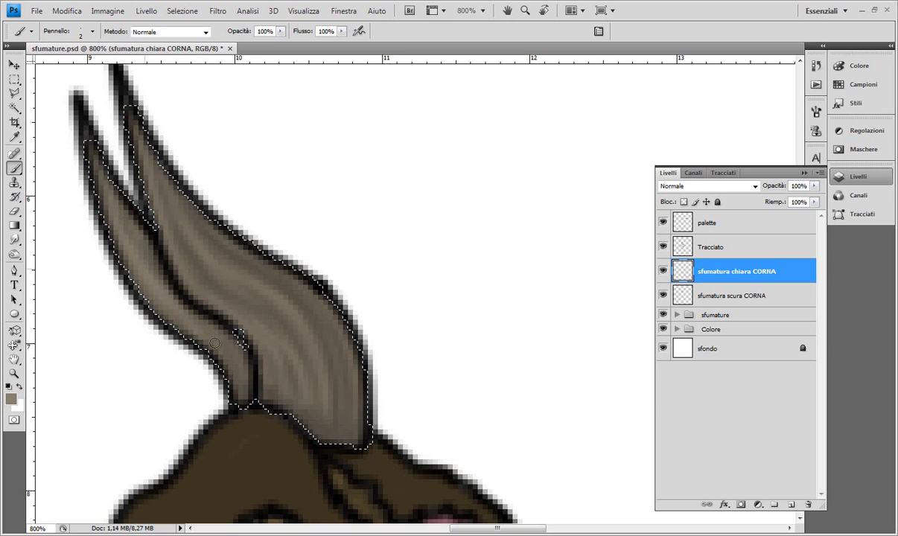
# - Zoom out to view the whole drawing, then reframe the view on the head and palette
pyautogui.hotkey('ctrl', '-')
pyautogui.hotkey('ctrl', '-')
pyautogui.hotkey('ctrl', '-')
pyautogui.hotkey('ctrl', '-')
pyautogui.hotkey('ctrl', '-')
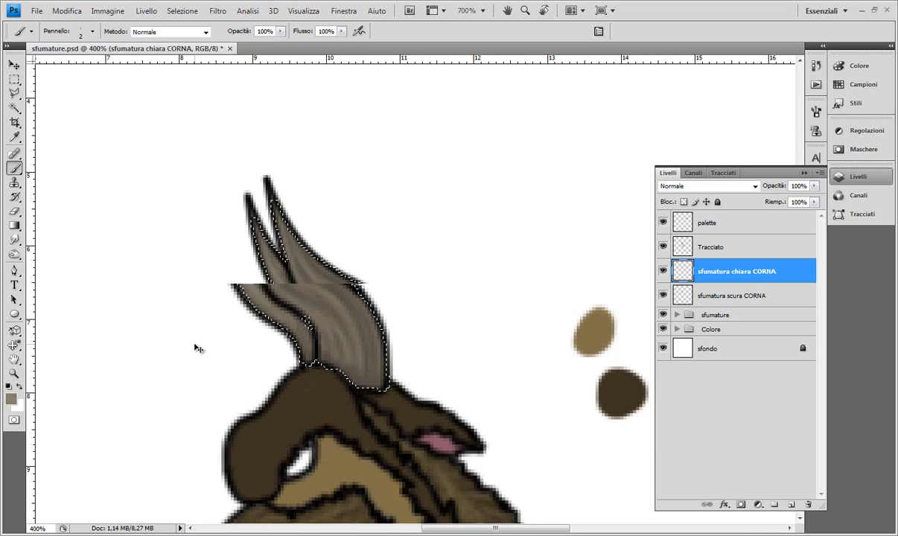
pyautogui.hotkey('ctrl', '-')
pyautogui.hotkey('ctrl', '-')
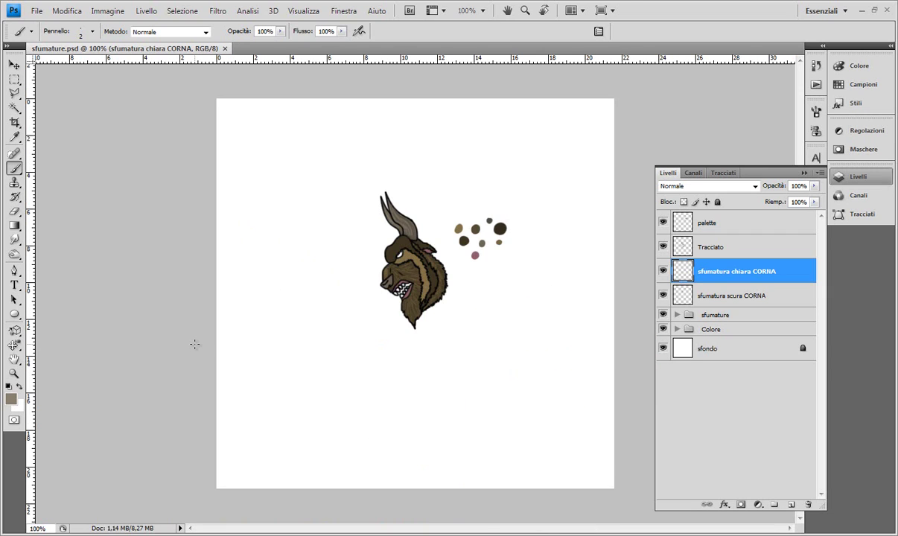
pyautogui.hotkey('ctrl', '+')
pyautogui.hotkey('ctrl', '+')
pyautogui.hotkey('ctrl', '+')
pyautogui.hotkey('ctrl', '+')
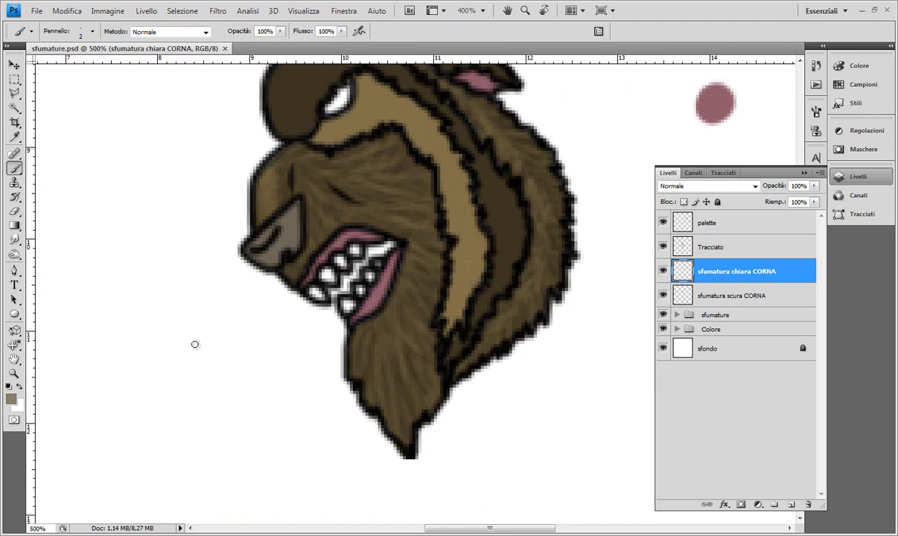
pyautogui.scroll(10, 316, 278)
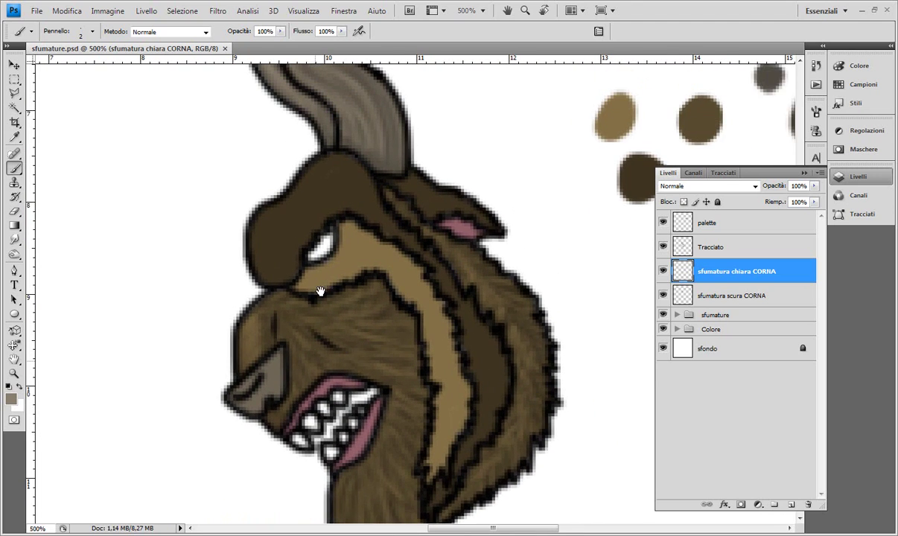
pyautogui.moveTo(315, 278); pyautogui.dragTo(315, 346)
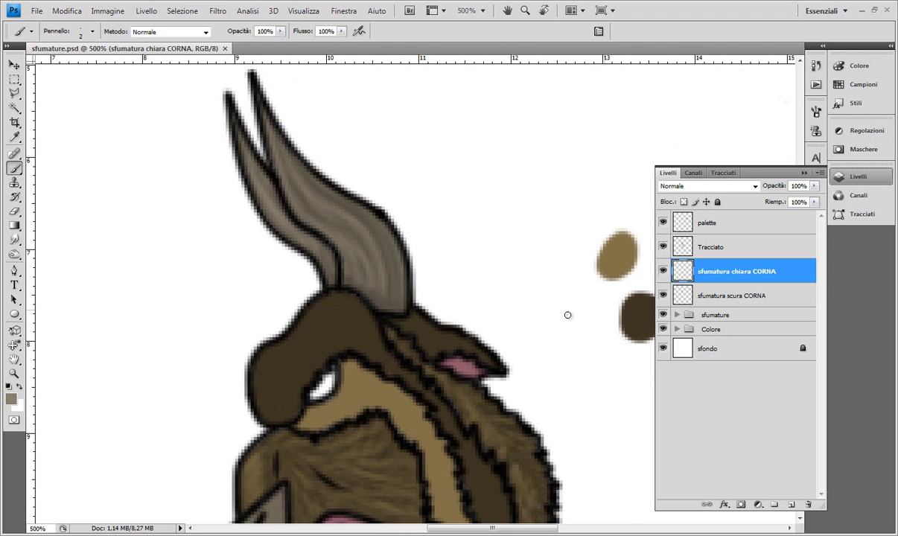
pyautogui.scroll(-5, 506, 290)
pyautogui.hscroll(2, 372, 283)
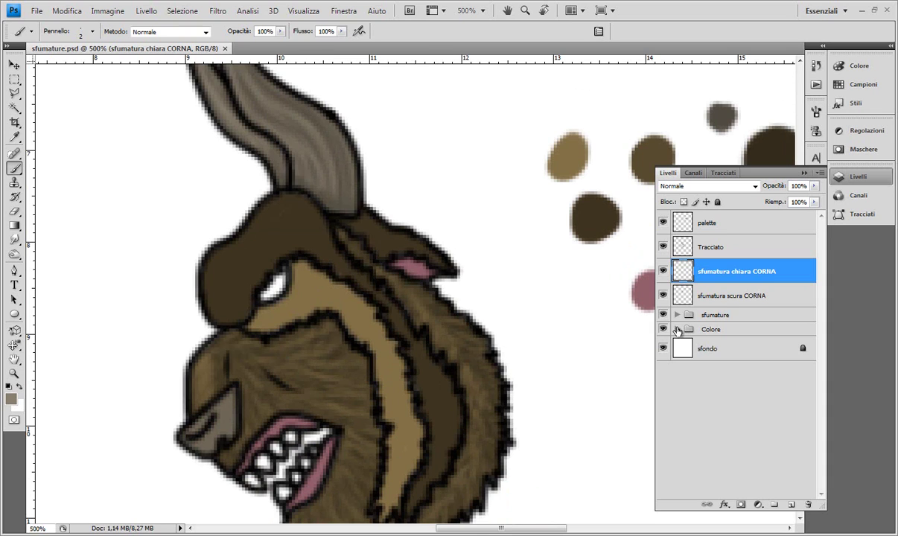
pyautogui.moveTo(429, 262); pyautogui.dragTo(429, 304)
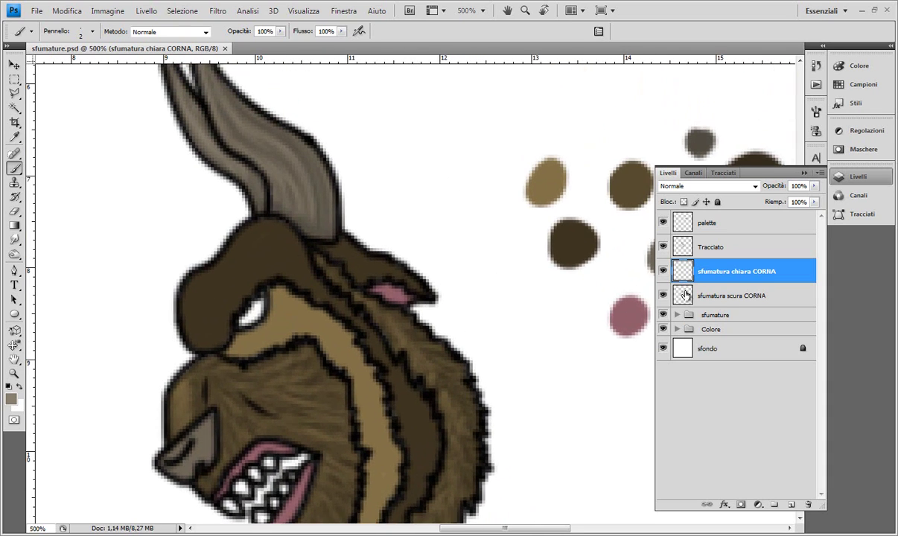
# - Group both CORNA shading layers into a group named sfumature corna
pyautogui.keyDown('shift'); pyautogui.click(735, 297); pyautogui.keyUp('shift')
pyautogui.hotkey('ctrl', 'g')
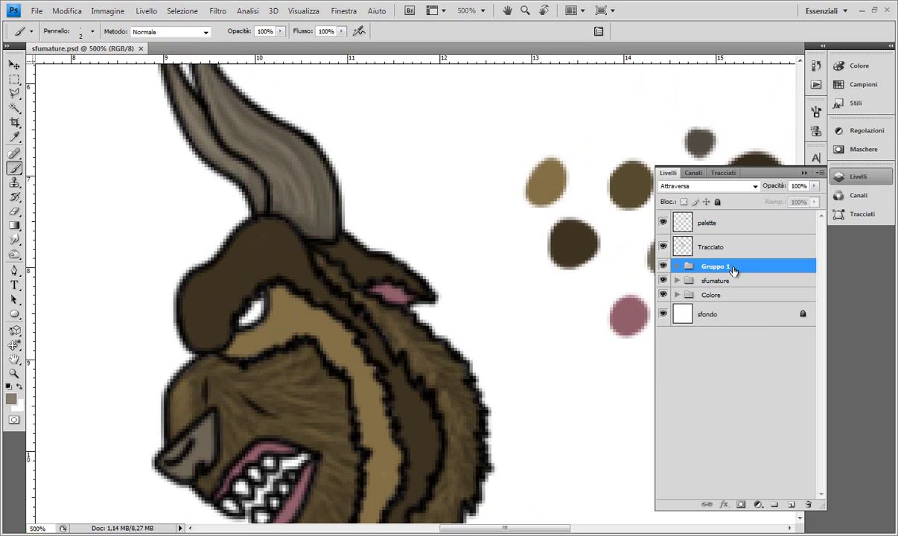
pyautogui.doubleClick(718, 266)
pyautogui.write('s')
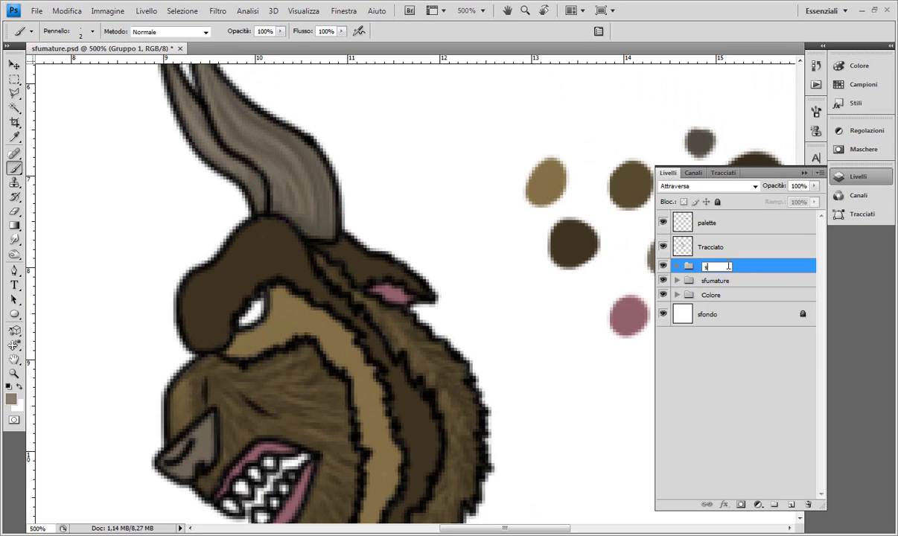
pyautogui.write('na')
pyautogui.press('Return')
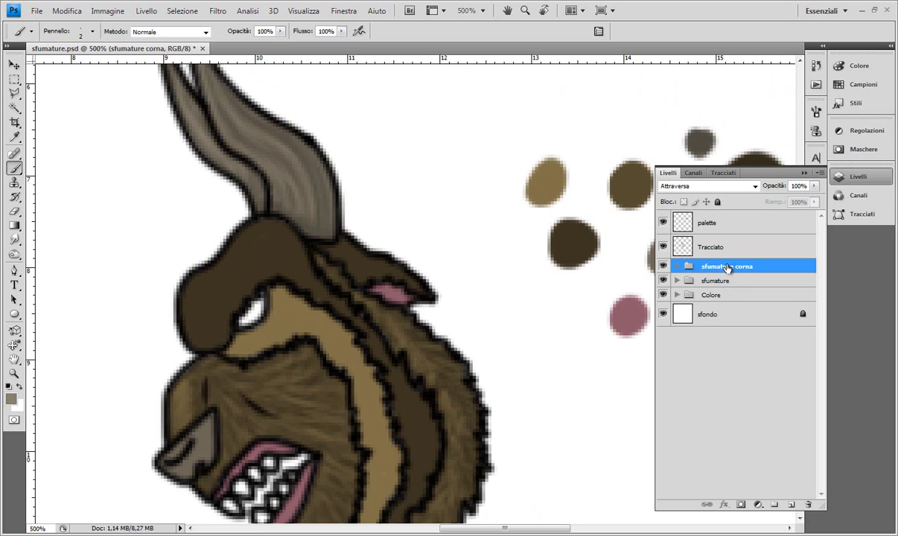
# - Rename the older sfumature group to sfumature 1 and make Tracciato the active layer
pyautogui.doubleClick(725, 282)
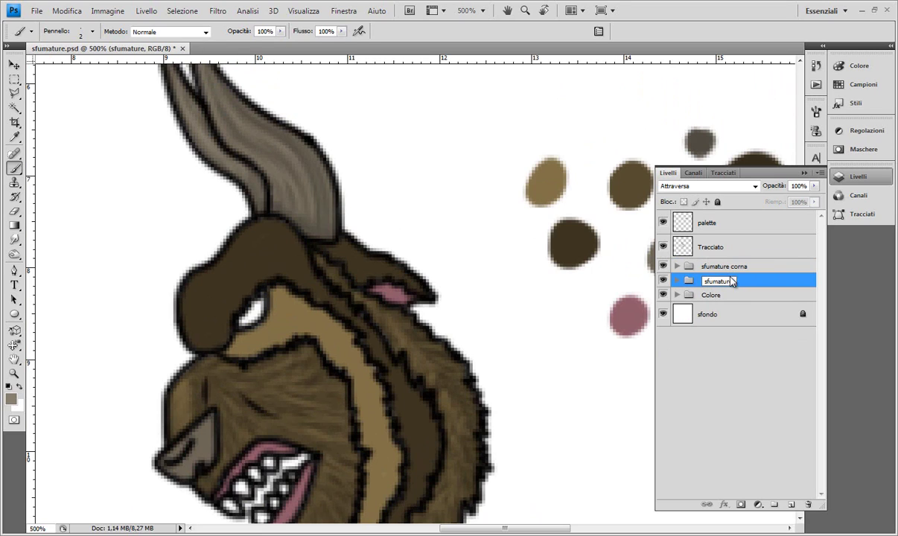
pyautogui.write(' 1')
pyautogui.press('Return')
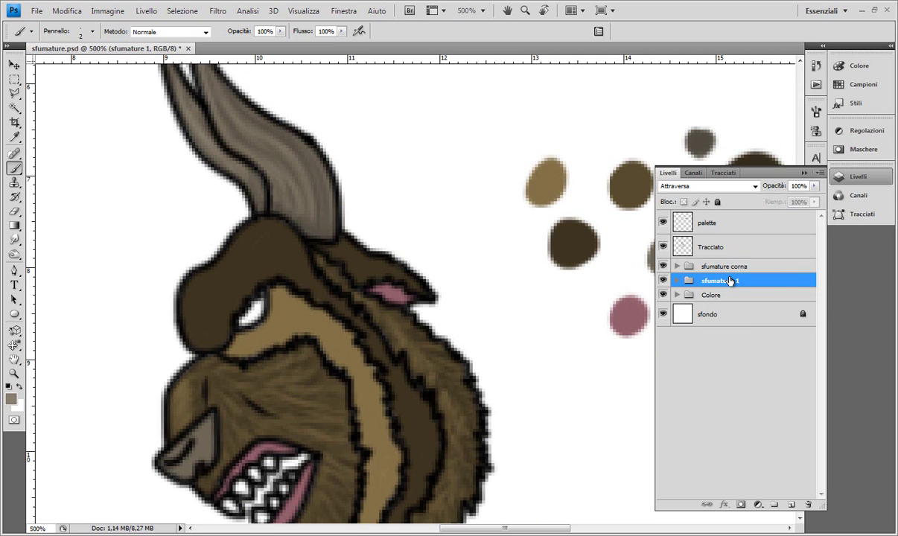
pyautogui.moveTo(335, 411); pyautogui.dragTo(342, 395)
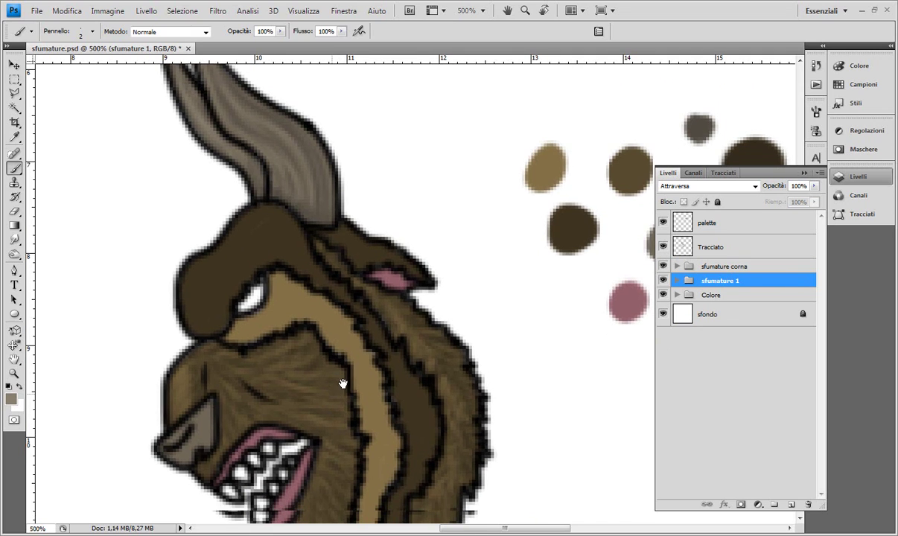
pyautogui.click(719, 252)
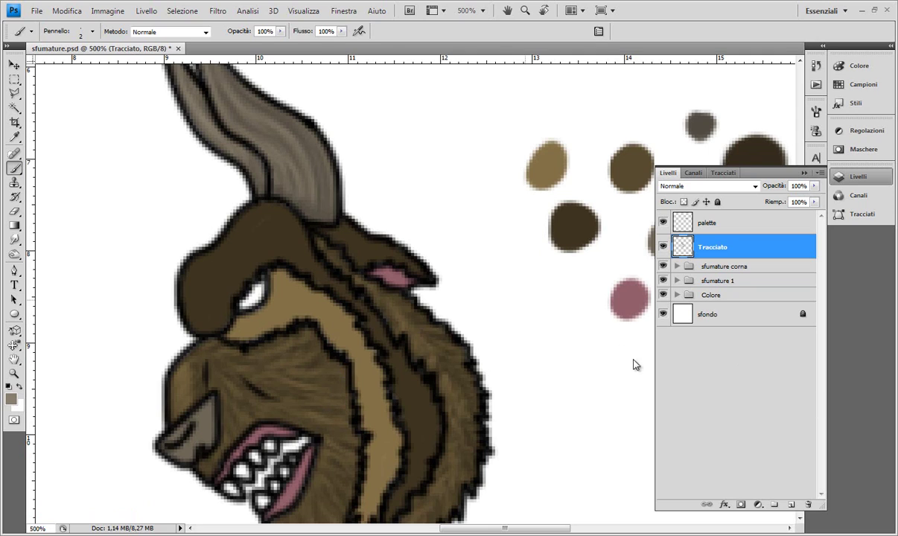
# - Add a new layer below Tracciato named sfumatura scura sopracciglia
pyautogui.click(789, 506)
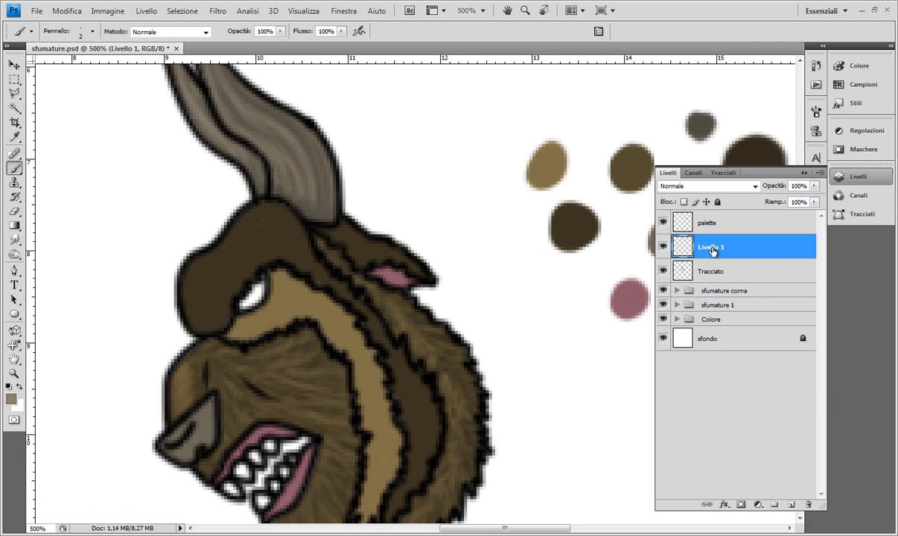
pyautogui.moveTo(713, 251); pyautogui.dragTo(717, 267)
pyautogui.doubleClick(719, 272)
pyautogui.write('sfumatu')
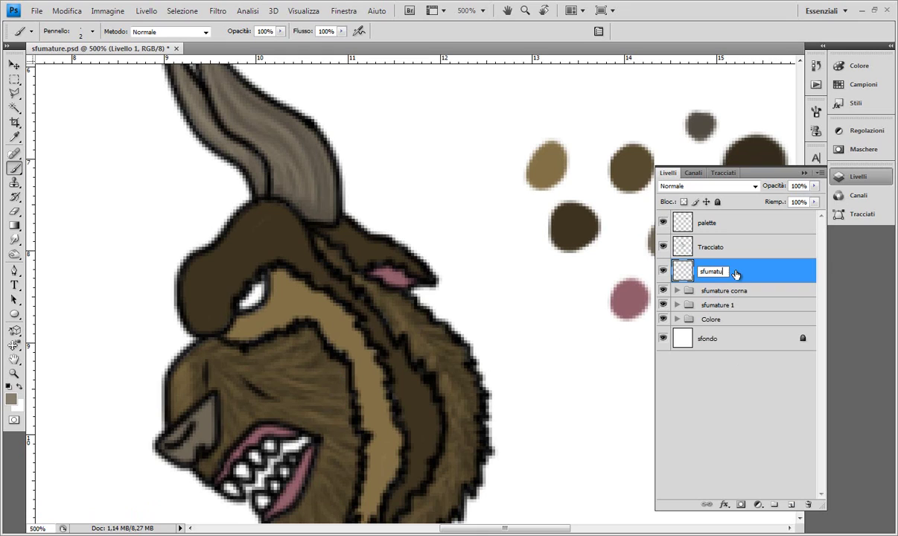
pyautogui.write('ra scura sopracc')
pyautogui.write('iglia')
pyautogui.press('Return')
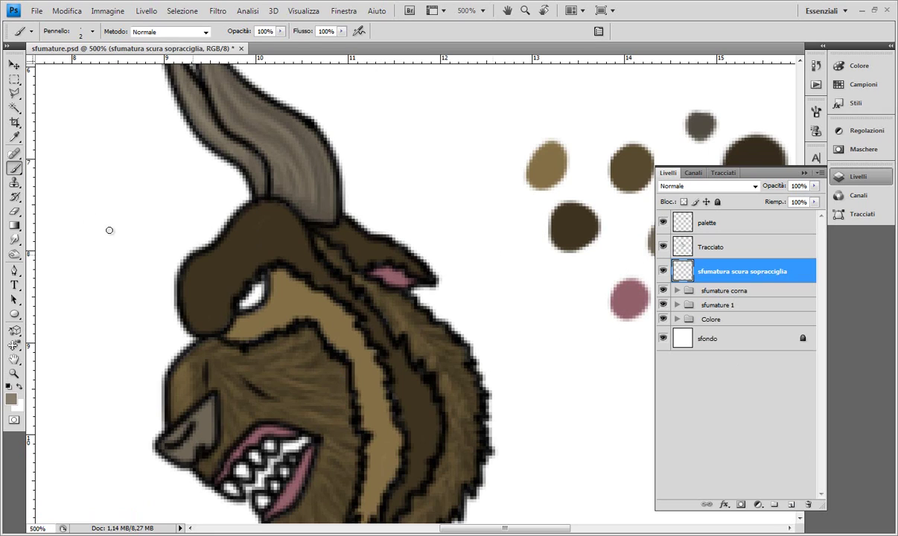
# - Sample the eyebrow's dark brown 2a2316 and dab it onto the palette layer
pyautogui.click(19, 137)
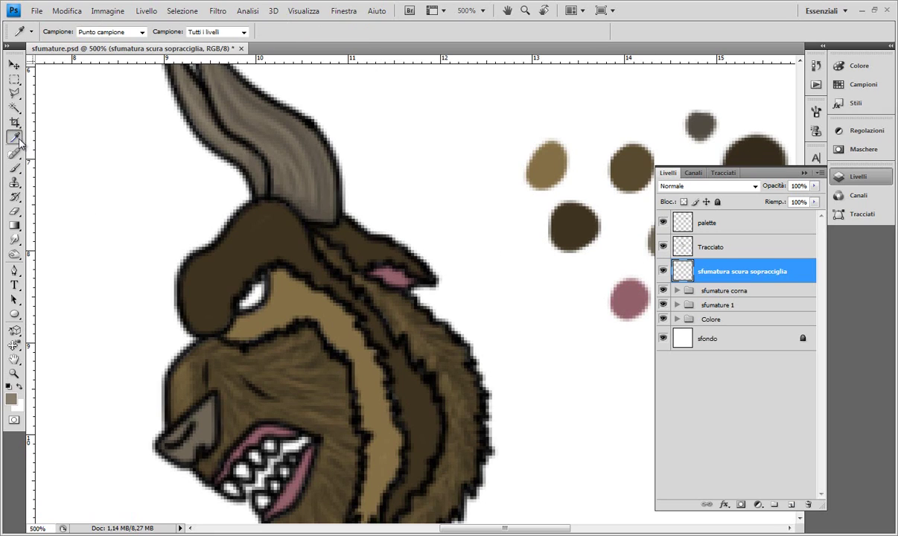
pyautogui.click(232, 262)
pyautogui.click(11, 399)
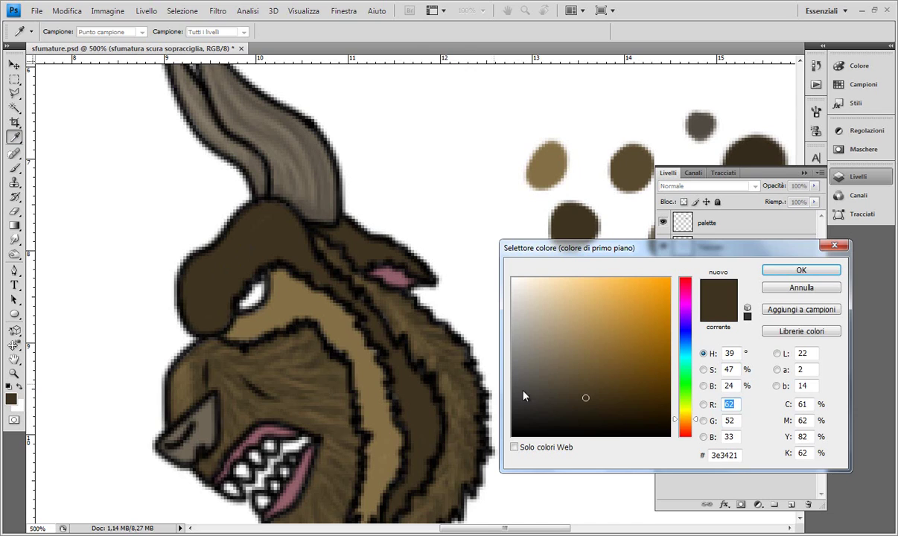
pyautogui.click(767, 271)
pyautogui.click(14, 167)
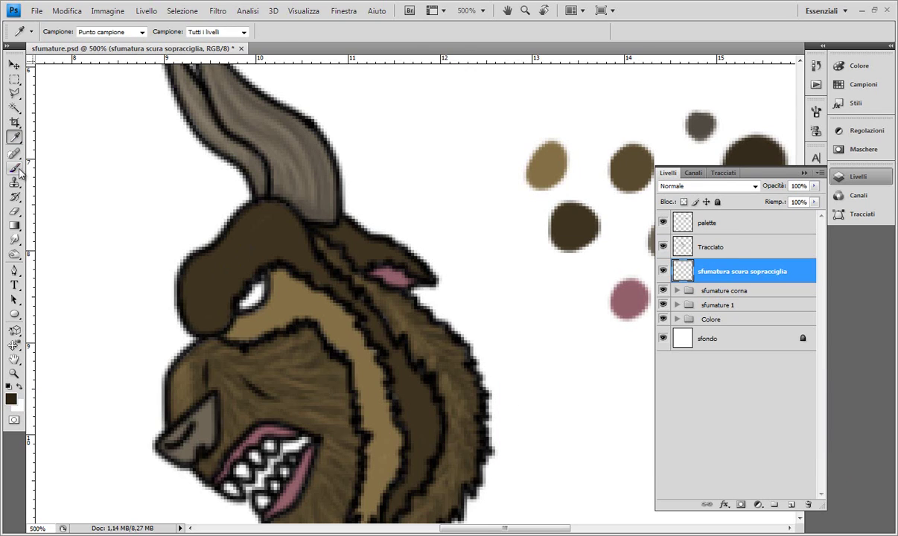
pyautogui.click(709, 233)
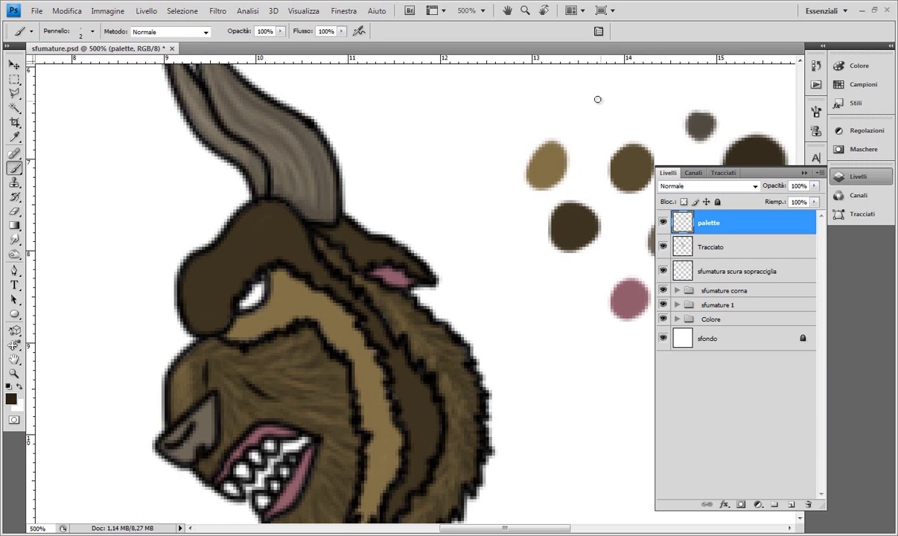
pyautogui.moveTo(598, 101)
pyautogui.mouseDown()
pyautogui.moveTo(596, 110)
pyautogui.moveTo(606, 110)
pyautogui.mouseUp()
pyautogui.click(676, 319)
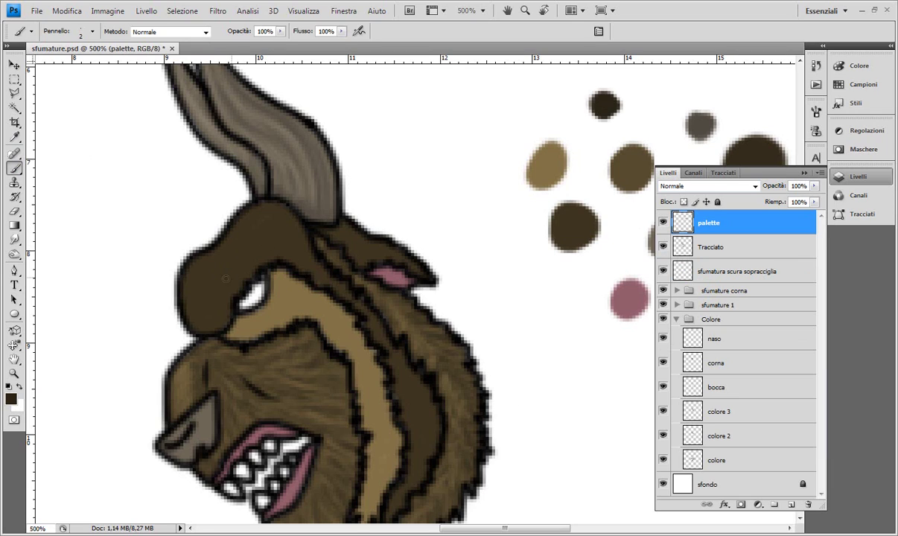
# - Load the colore 2 brow and fur pixels as a selection and activate the sfumatura scura sopracciglia layer
pyautogui.click(664, 412)
pyautogui.click(663, 436)
pyautogui.keyDown('ctrl'); pyautogui.click(694, 439); pyautogui.keyUp('ctrl')
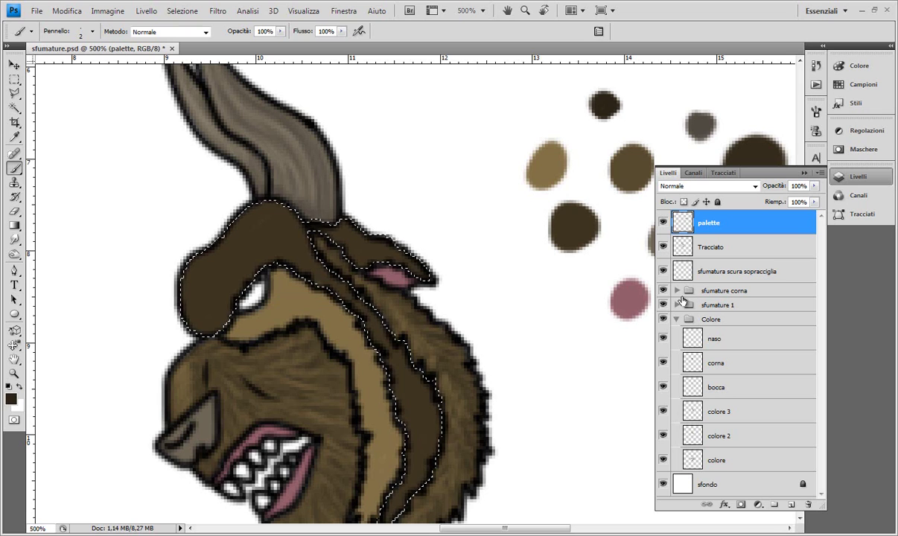
pyautogui.click(676, 320)
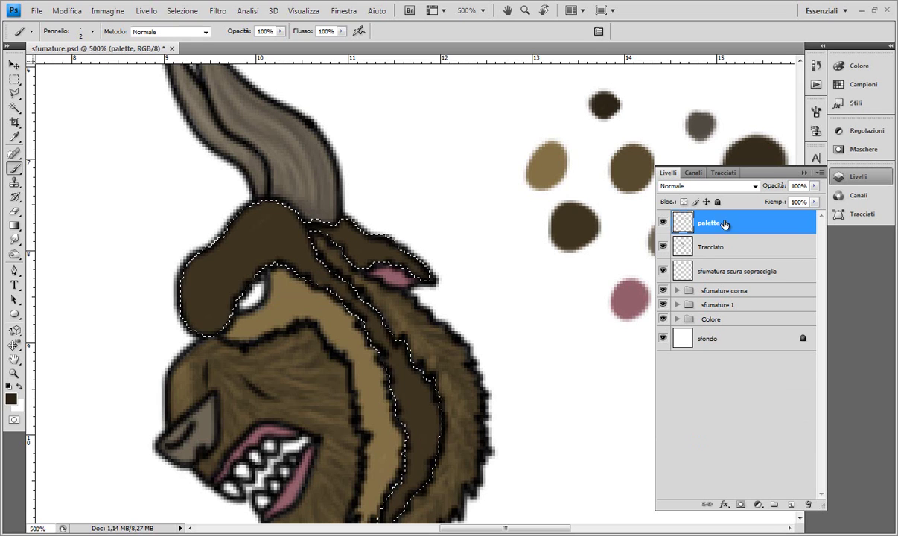
pyautogui.click(715, 273)
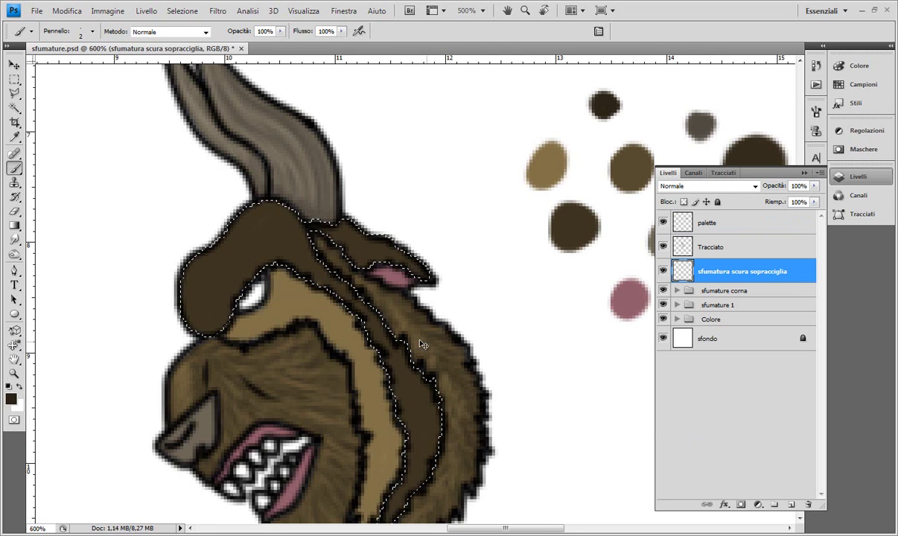
# - Zoom to 700% and darken the fur band inside the selection
pyautogui.hotkey('ctrl', '+')
pyautogui.hotkey('ctrl', '+')
pyautogui.moveTo(394, 410); pyautogui.dragTo(343, 239)
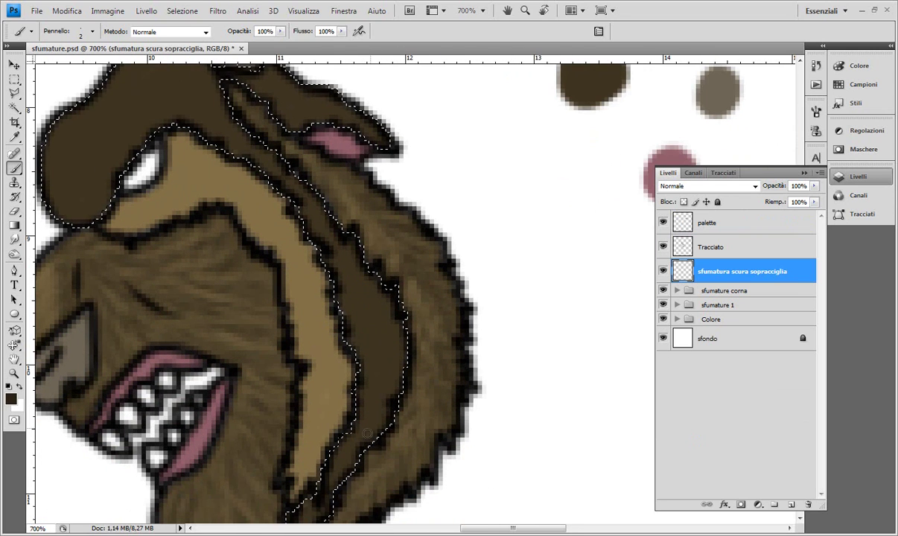
pyautogui.moveTo(353, 459); pyautogui.dragTo(383, 328)
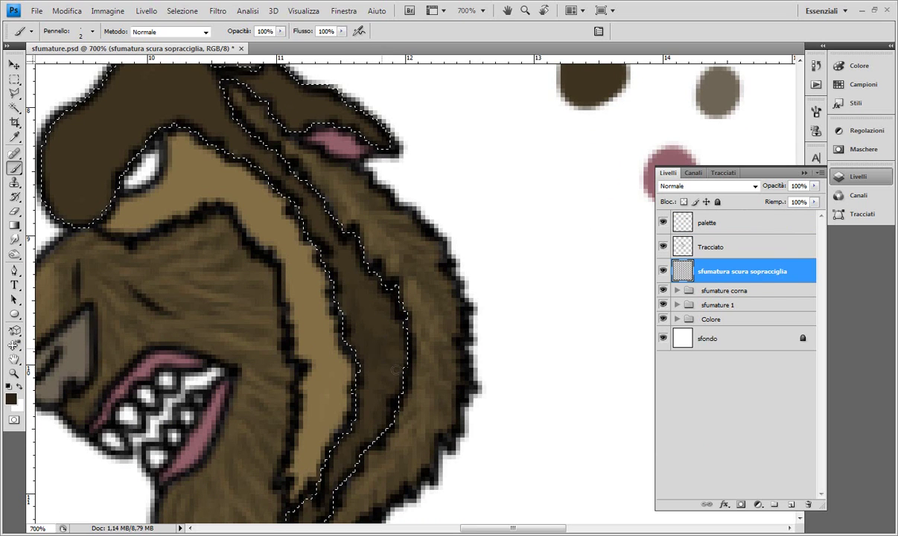
# - Shade the eyebrow up to the brow top with darker brown, redoing one bad stroke
pyautogui.moveTo(350, 417); pyautogui.dragTo(361, 376)
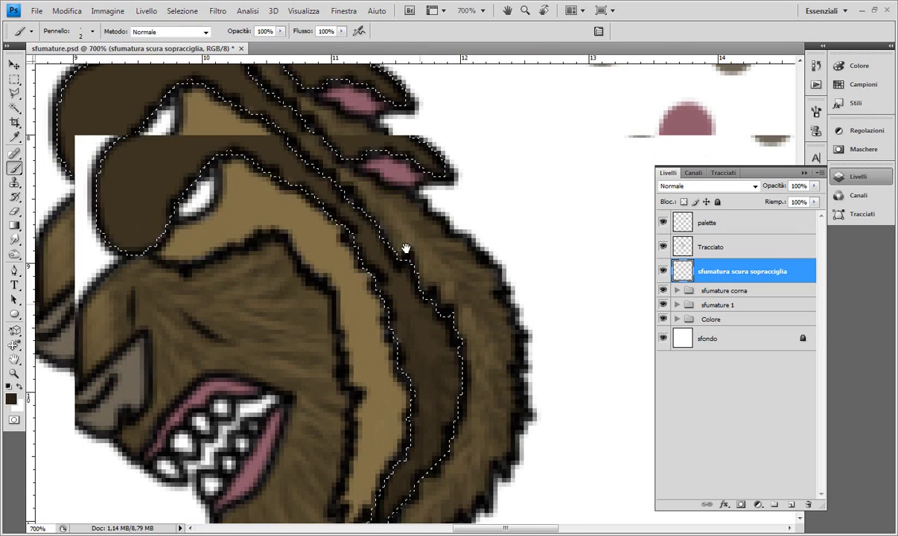
pyautogui.moveTo(401, 260); pyautogui.dragTo(520, 387)
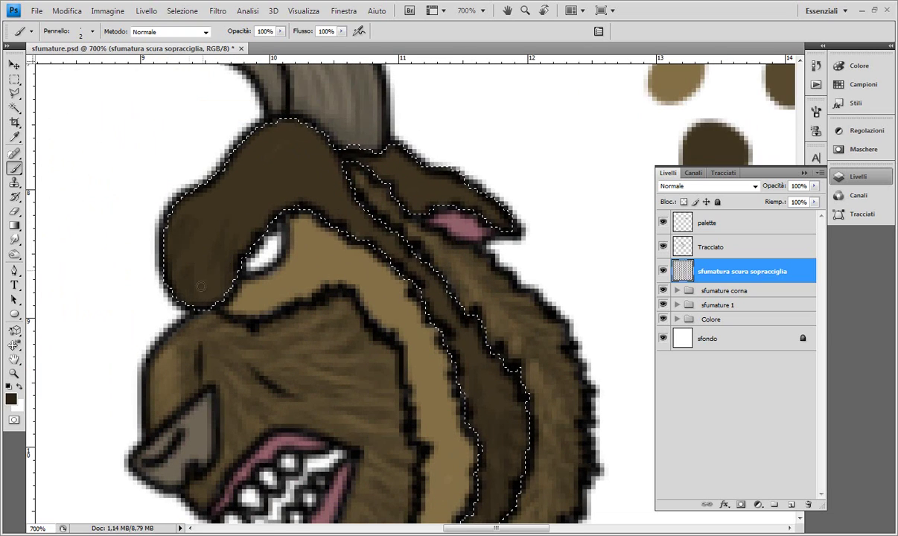
pyautogui.moveTo(182, 236); pyautogui.dragTo(221, 239)
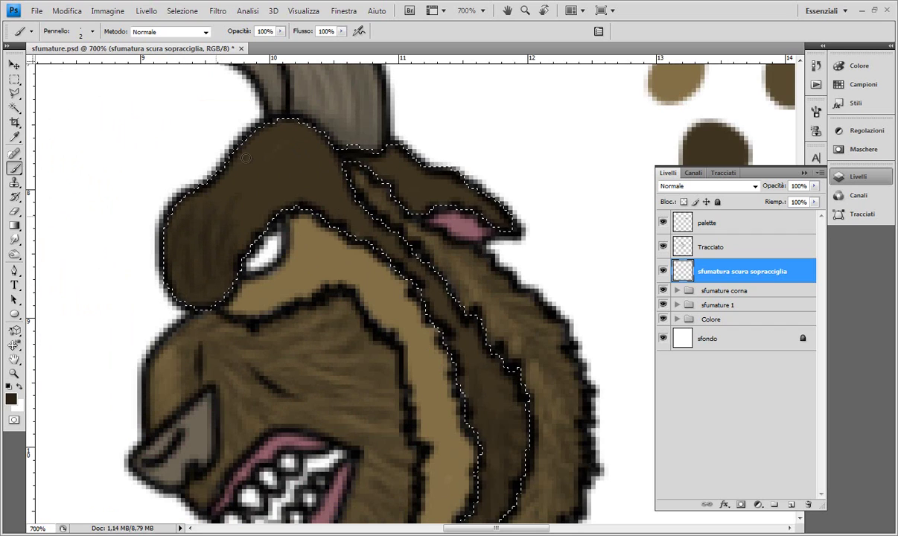
pyautogui.moveTo(227, 227); pyautogui.dragTo(251, 204)
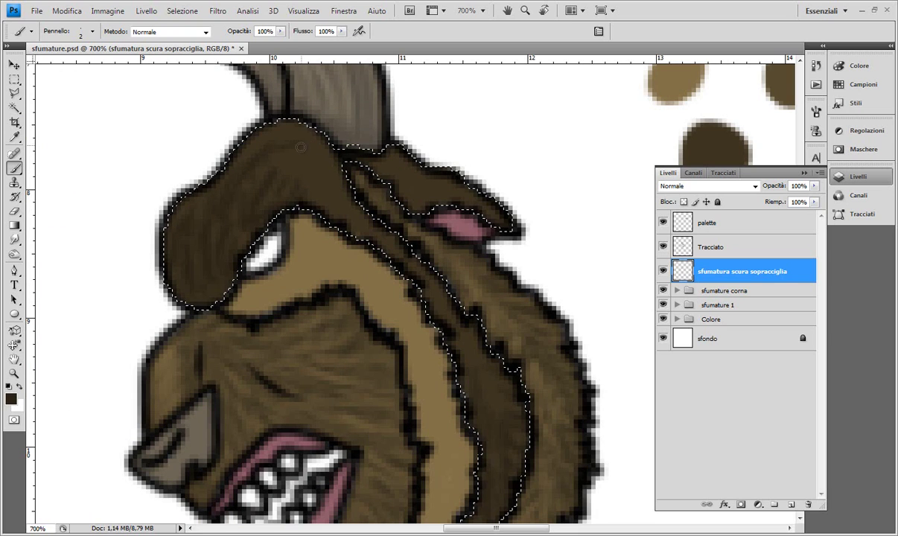
pyautogui.moveTo(221, 211)
pyautogui.mouseDown()
pyautogui.moveTo(272, 160)
pyautogui.moveTo(318, 187)
pyautogui.moveTo(345, 168)
pyautogui.moveTo(323, 183)
pyautogui.moveTo(326, 193)
pyautogui.mouseUp()
pyautogui.moveTo(388, 223)
pyautogui.mouseDown()
pyautogui.moveTo(367, 228)
pyautogui.moveTo(434, 286)
pyautogui.mouseUp()
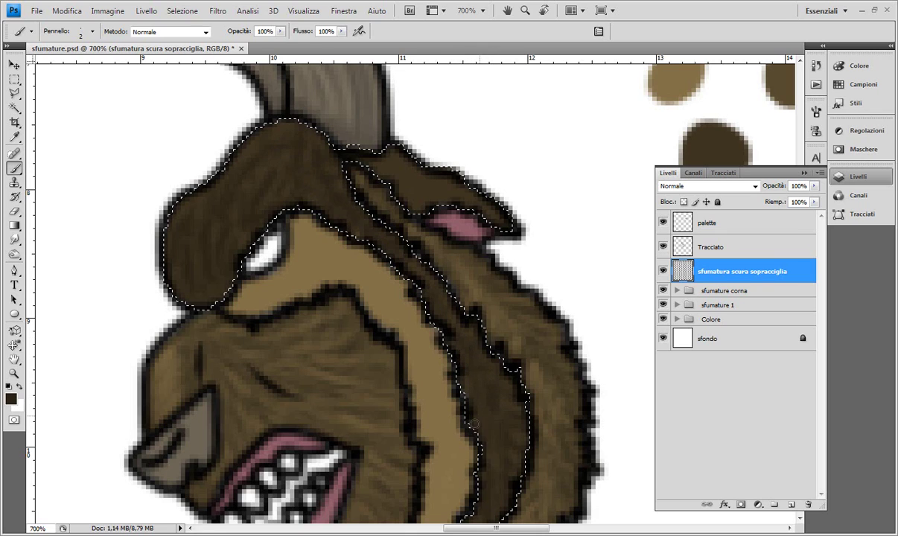
pyautogui.hotkey('ctrl', 'alt', 'z')
pyautogui.hotkey('ctrl', 'alt', 'z')
pyautogui.moveTo(398, 153); pyautogui.dragTo(417, 203)
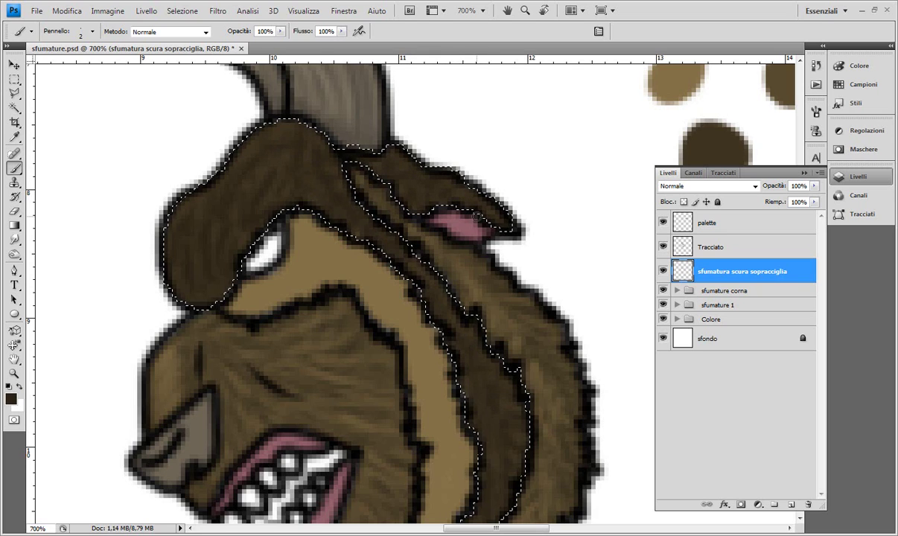
# - Clear the selection and reset the view to 600% zoom
pyautogui.hotkey('ctrl', 'd')
pyautogui.hotkey('ctrl', '-')
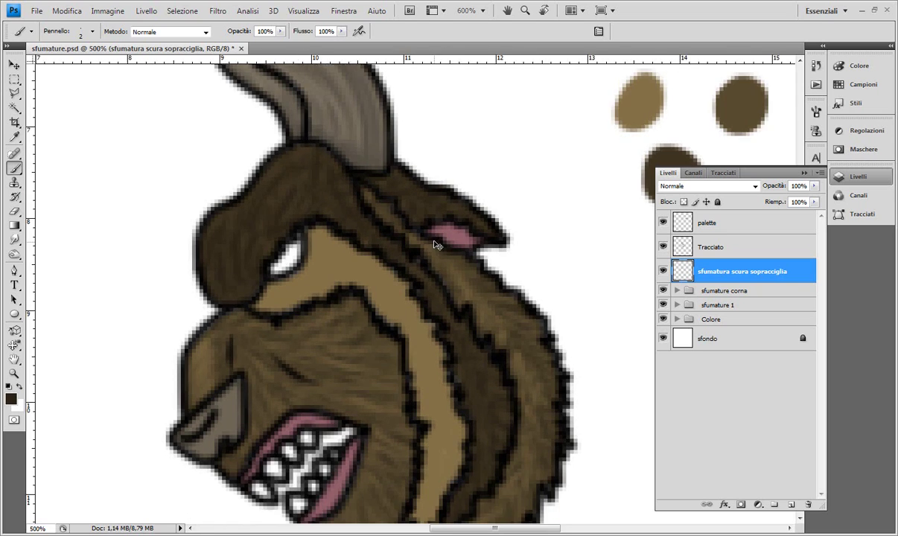
pyautogui.hotkey('ctrl', '-')
pyautogui.hotkey('ctrl', '-')
pyautogui.hotkey('ctrl', '+')
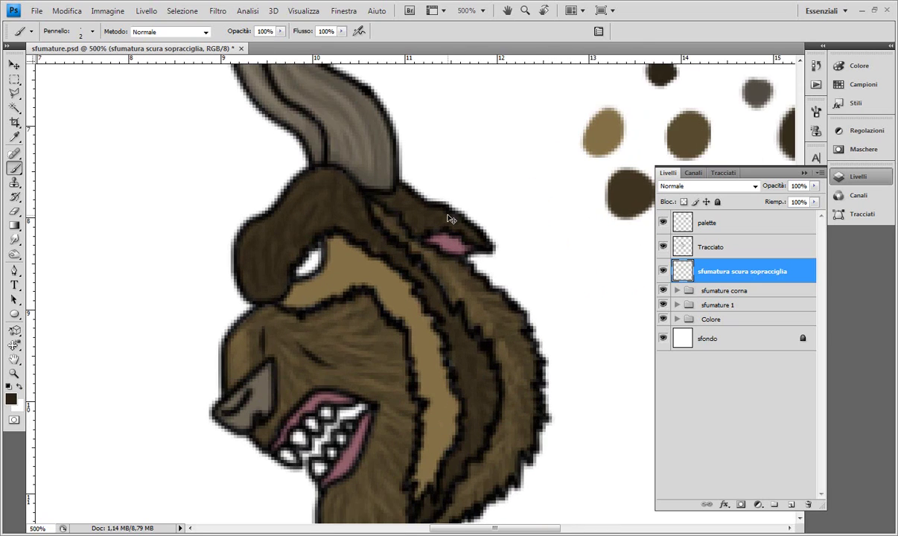
pyautogui.hotkey('ctrl', '+')
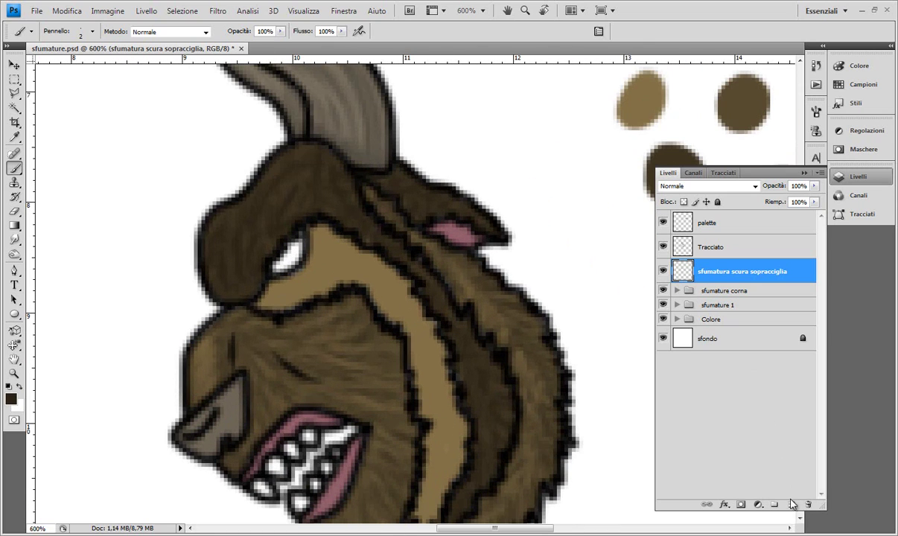
# - Add a new layer named 'sfumatura chiara sopracciglia' above the dark shading layer
pyautogui.click(792, 504)
pyautogui.doubleClick(711, 273)
pyautogui.write('sfumatu')
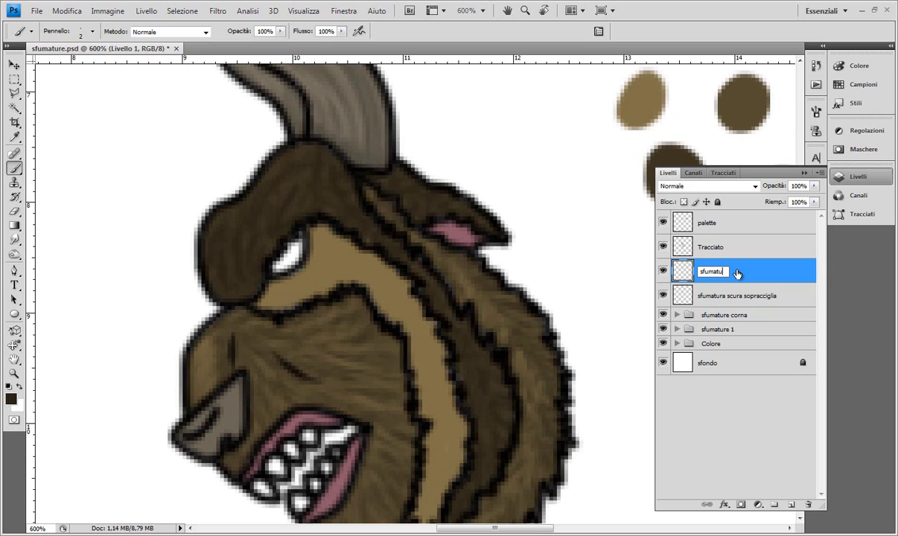
pyautogui.write('ra chiara sopracc')
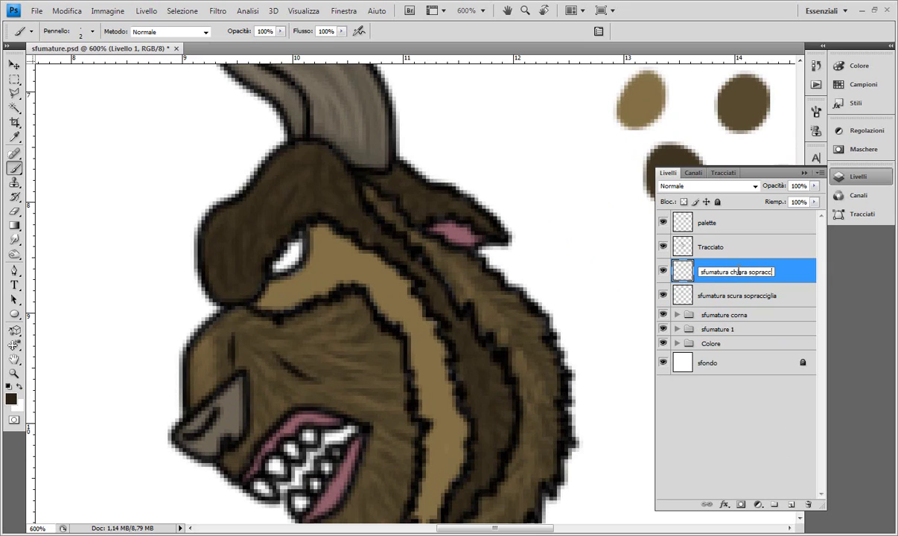
pyautogui.write('iglia')
pyautogui.press('Return')
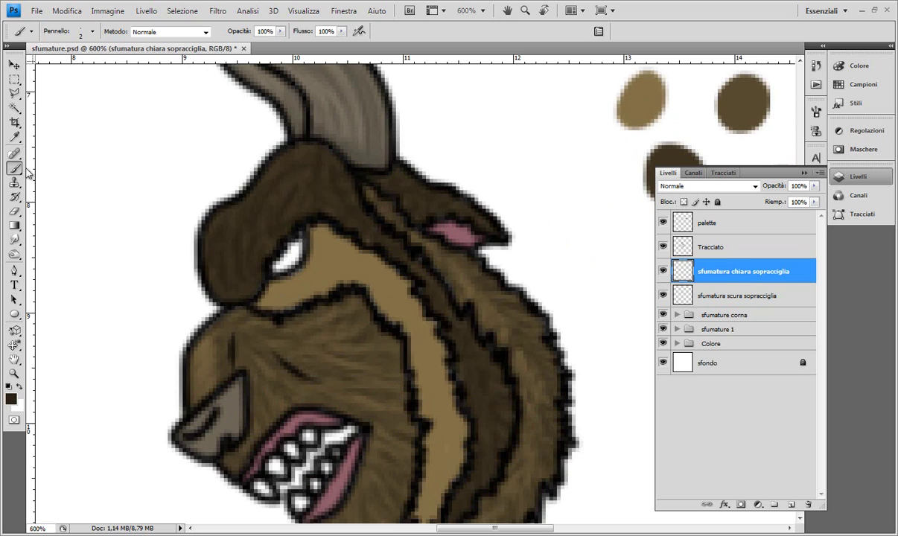
pyautogui.click(14, 137)
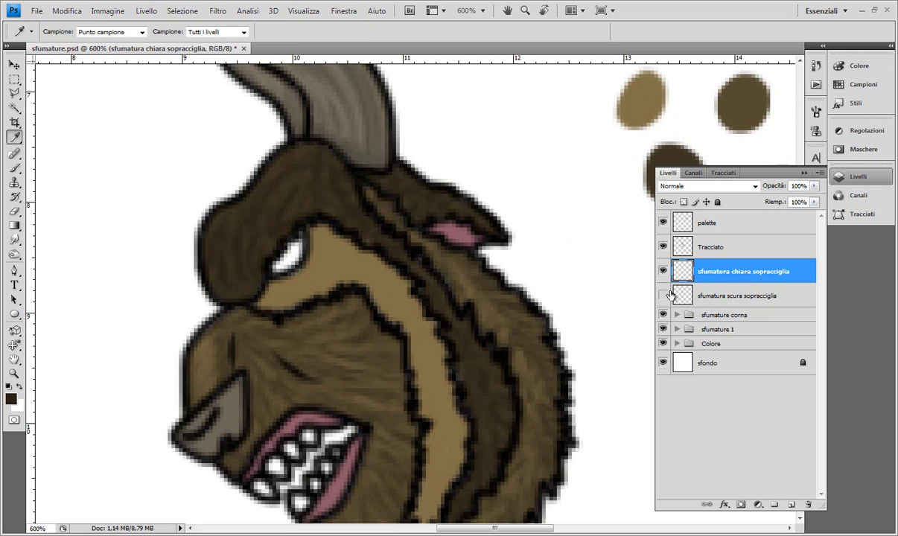
# - Hide the dark brow shading and set the foreground to a lighter brown, 4c4029
pyautogui.click(662, 296)
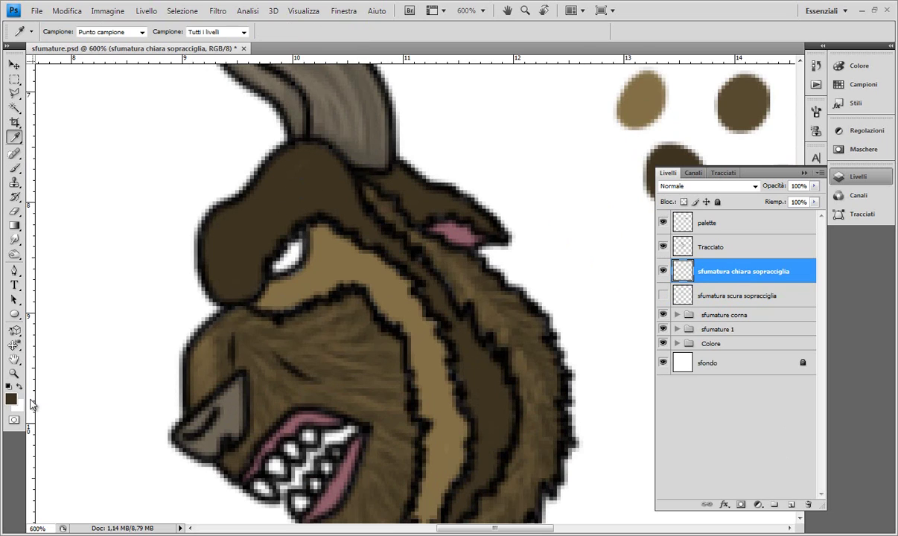
pyautogui.click(10, 397)
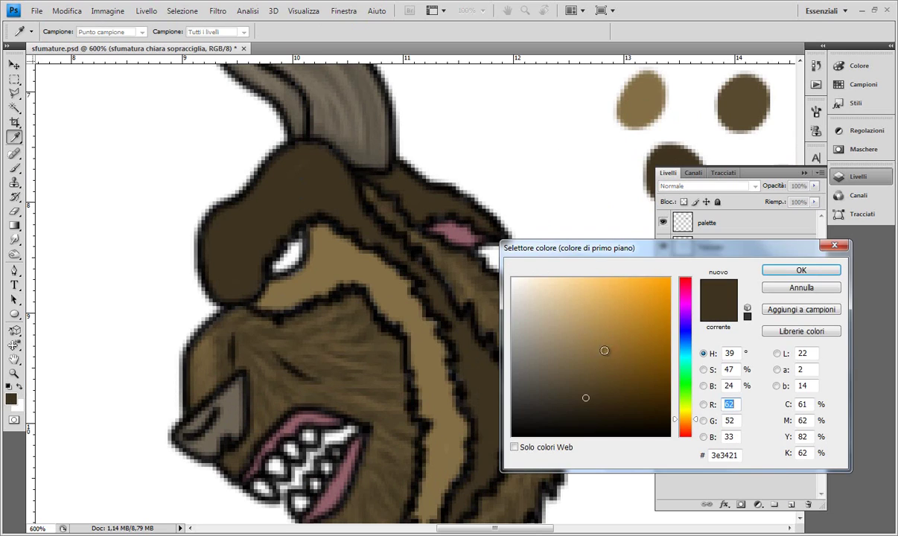
pyautogui.click(585, 389)
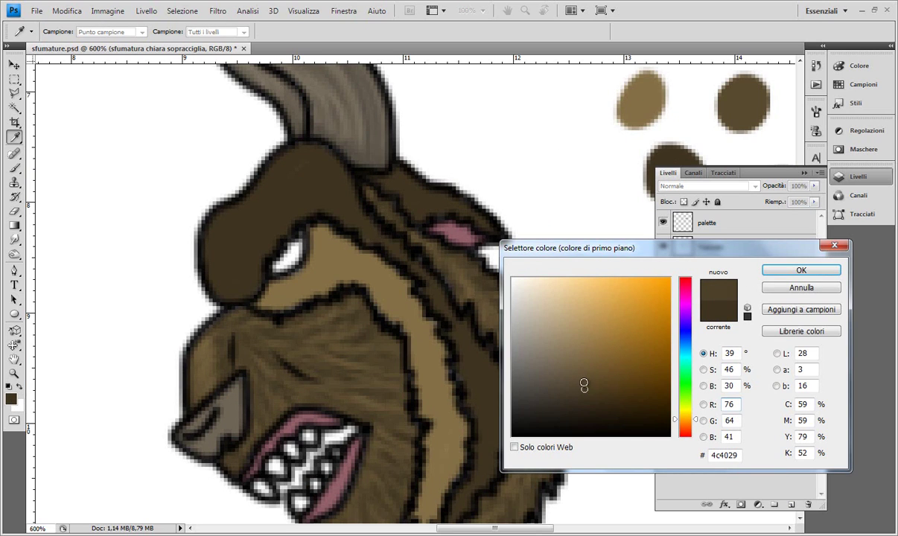
pyautogui.click(582, 378)
pyautogui.click(774, 271)
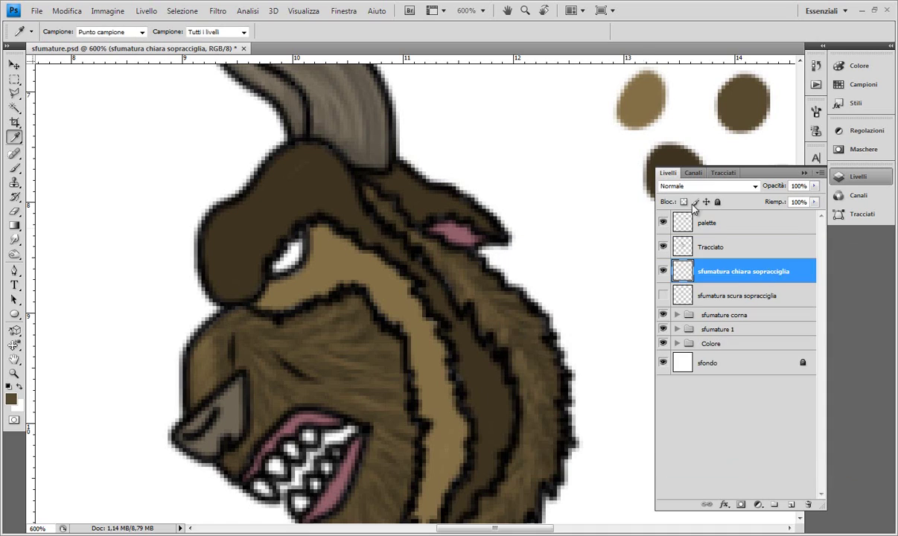
# - Dab the lighter brown as a new swatch on the palette layer and expand the Colore group
pyautogui.click(696, 221)
pyautogui.click(14, 167)
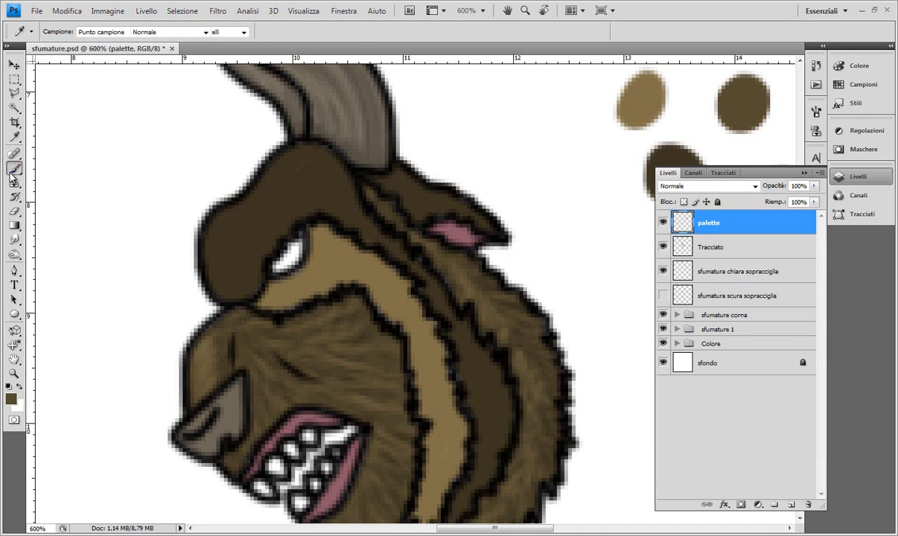
pyautogui.moveTo(595, 157); pyautogui.dragTo(607, 172)
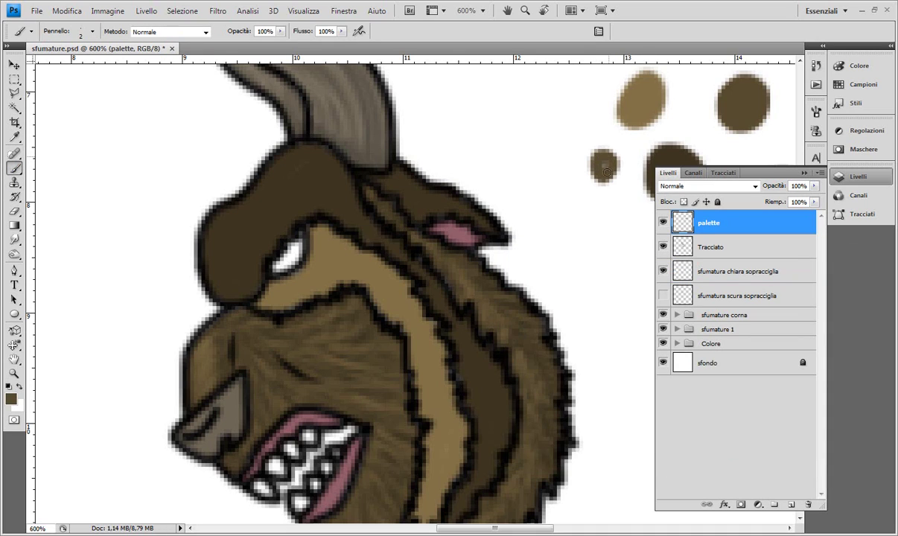
pyautogui.click(676, 343)
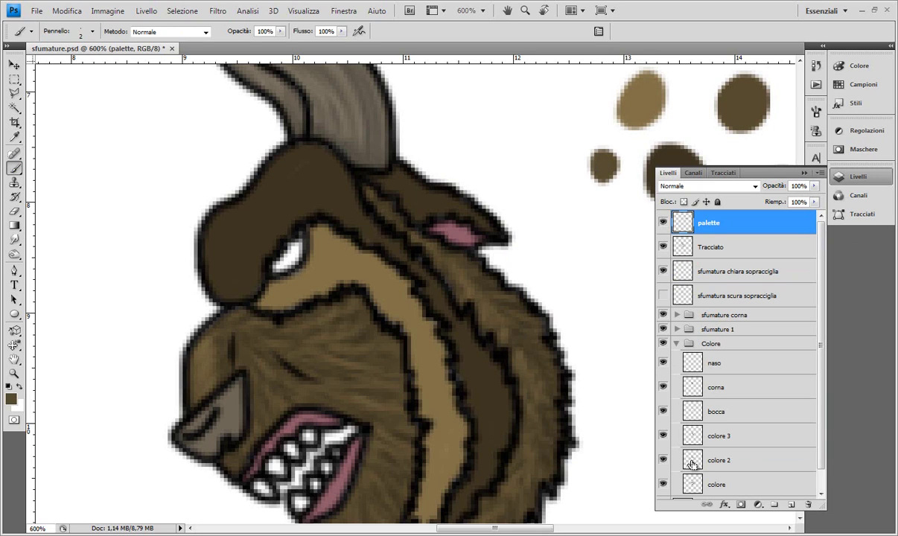
# - Load the colore 2 dark brown selection and make sfumatura chiara sopracciglia the active layer
pyautogui.keyDown('ctrl'); pyautogui.click(692, 463); pyautogui.keyUp('ctrl')
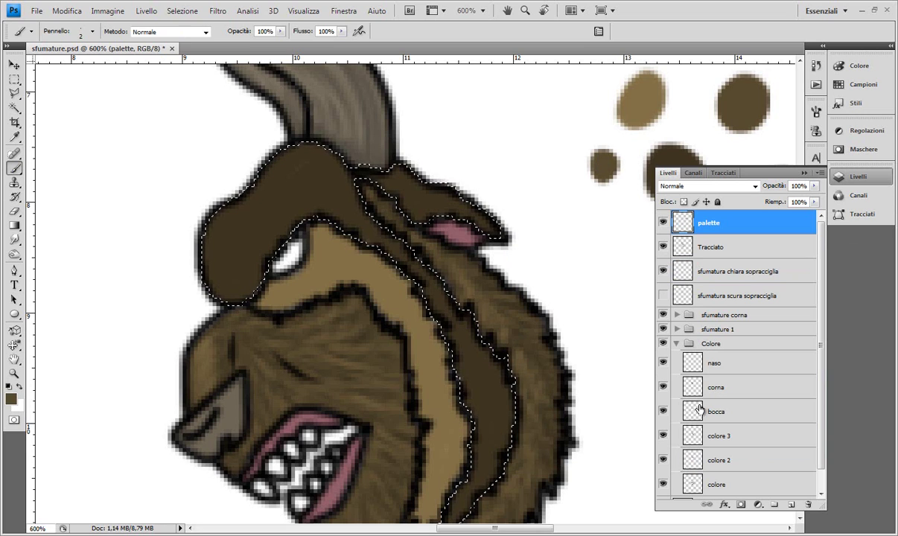
pyautogui.click(676, 343)
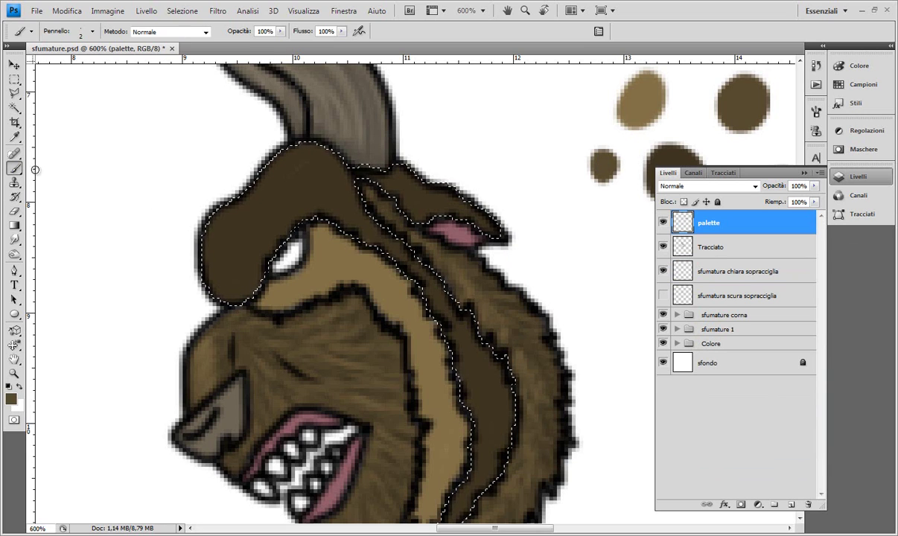
pyautogui.click(662, 296)
pyautogui.click(737, 271)
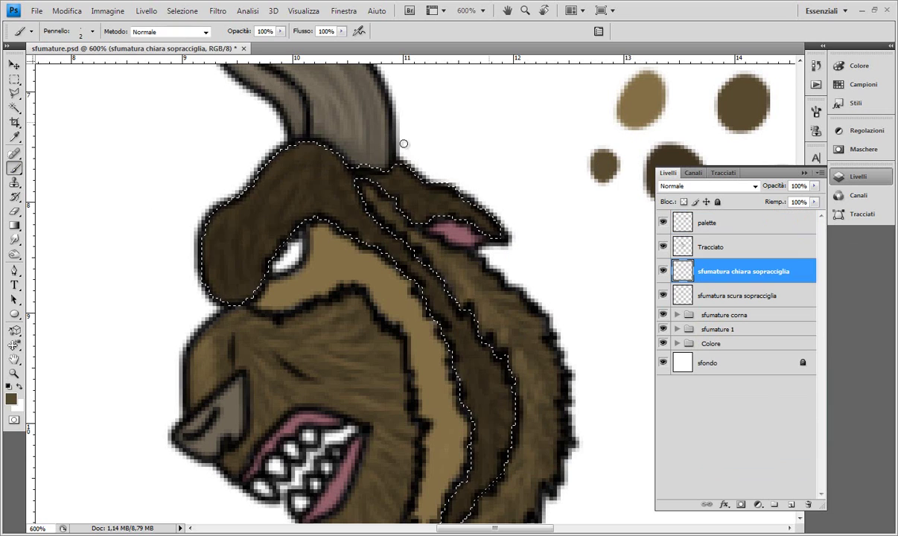
# - Brush light highlights along the left brow and the brow band
pyautogui.hotkey('ctrl', '+')
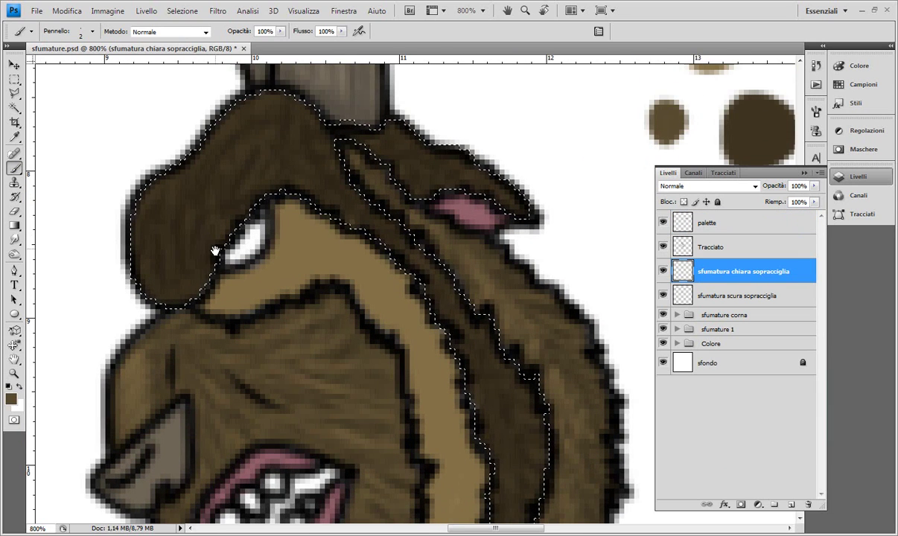
pyautogui.moveTo(179, 298)
pyautogui.mouseDown()
pyautogui.moveTo(152, 269)
pyautogui.moveTo(167, 234)
pyautogui.moveTo(210, 304)
pyautogui.moveTo(155, 294)
pyautogui.moveTo(183, 223)
pyautogui.moveTo(238, 223)
pyautogui.moveTo(206, 190)
pyautogui.moveTo(229, 160)
pyautogui.moveTo(182, 179)
pyautogui.moveTo(280, 128)
pyautogui.moveTo(243, 165)
pyautogui.moveTo(275, 185)
pyautogui.moveTo(291, 178)
pyautogui.moveTo(285, 118)
pyautogui.moveTo(278, 138)
pyautogui.moveTo(384, 251)
pyautogui.mouseUp()
pyautogui.moveTo(458, 334)
pyautogui.mouseDown()
pyautogui.moveTo(430, 276)
pyautogui.moveTo(467, 337)
pyautogui.moveTo(490, 426)
pyautogui.moveTo(437, 338)
pyautogui.mouseUp()
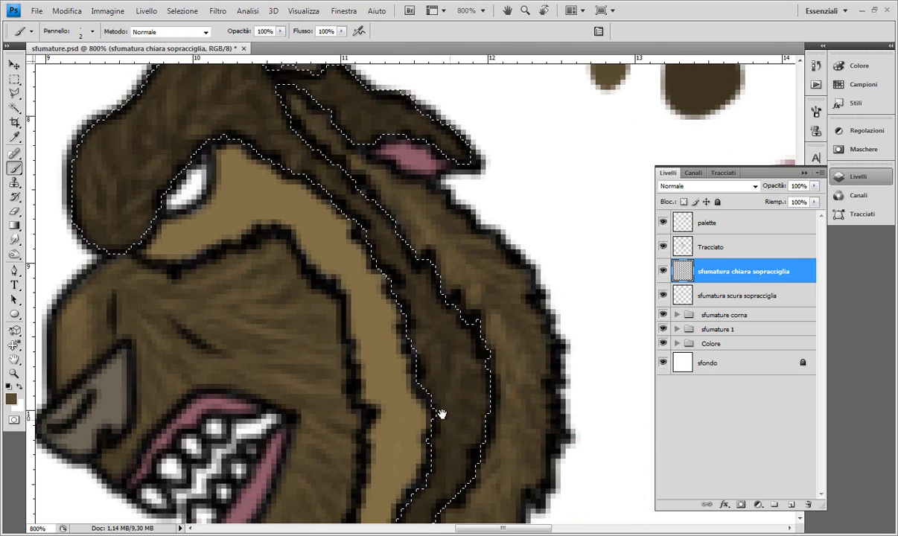
pyautogui.scroll(-3, 436, 411)
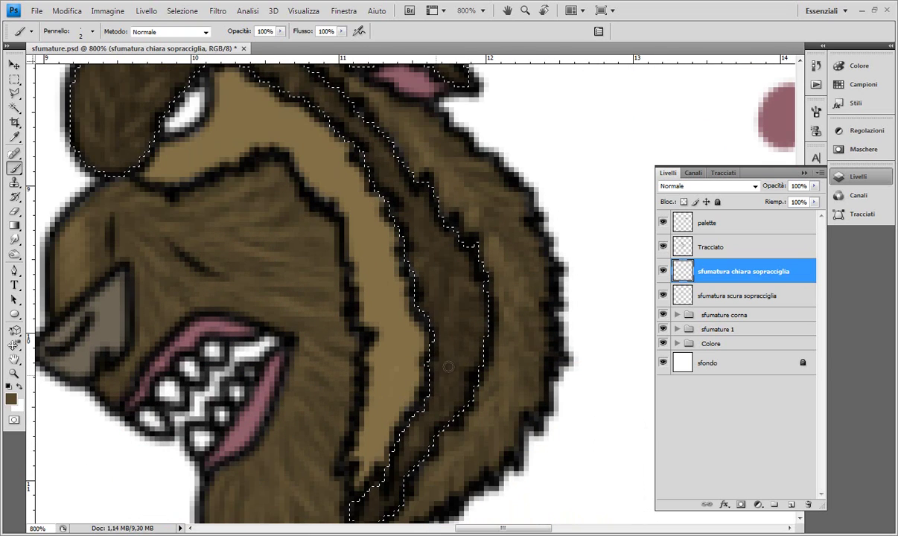
pyautogui.scroll(-2, 405, 383)
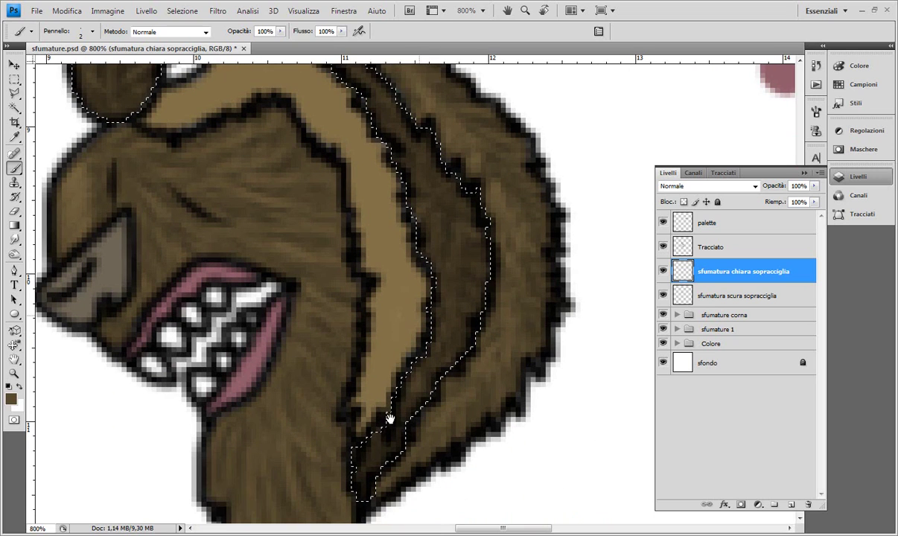
pyautogui.scroll(3, 373, 253)
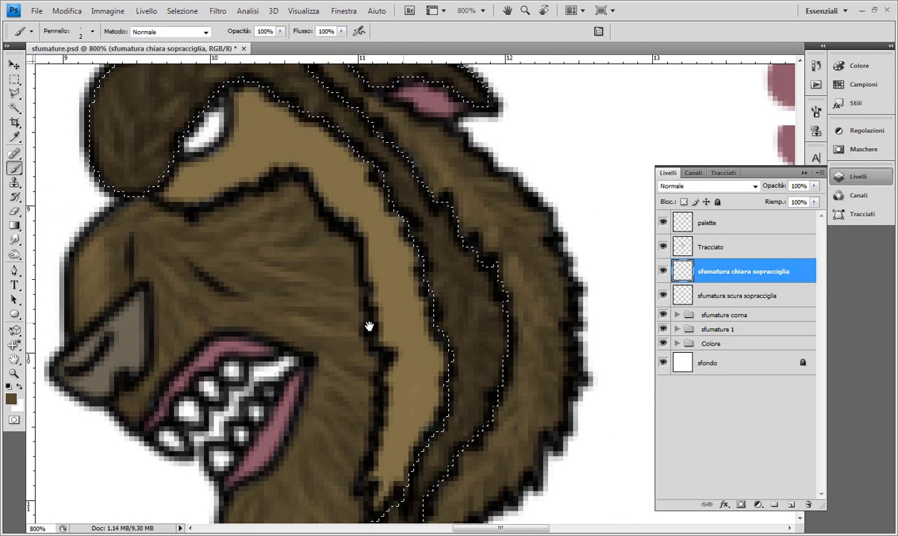
pyautogui.scroll(3, 365, 298)
pyautogui.scroll(2, 350, 224)
# - Add light strokes inside the brow band, undo the last two, and clear the selection
pyautogui.moveTo(343, 177)
pyautogui.mouseDown()
pyautogui.moveTo(361, 169)
pyautogui.moveTo(369, 214)
pyautogui.moveTo(362, 176)
pyautogui.moveTo(420, 208)
pyautogui.mouseUp()
pyautogui.hotkey('ctrl', 'z')
pyautogui.hotkey('ctrl', 'z')
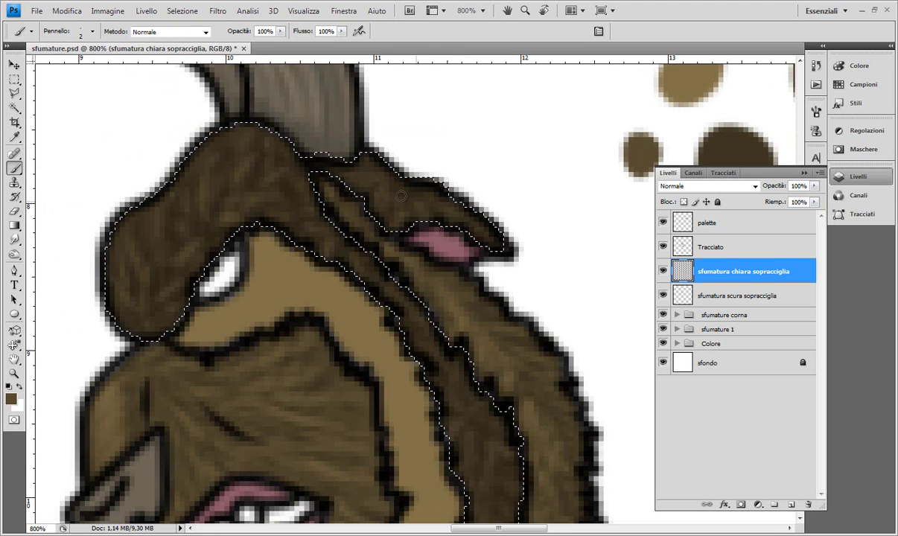
pyautogui.hotkey('ctrl', 'z')
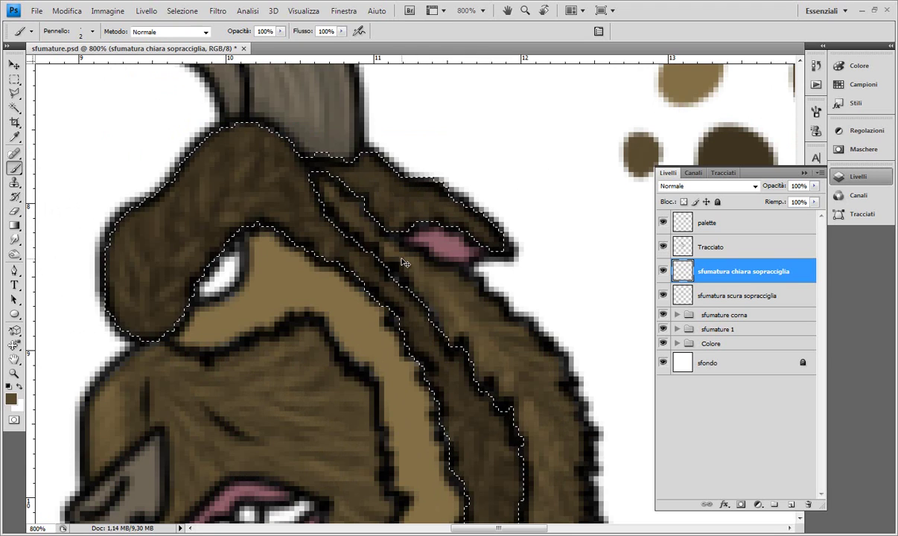
pyautogui.hotkey('ctrl', 'd')
pyautogui.scroll(-3, 400, 259)
pyautogui.scroll(-2, 402, 262)
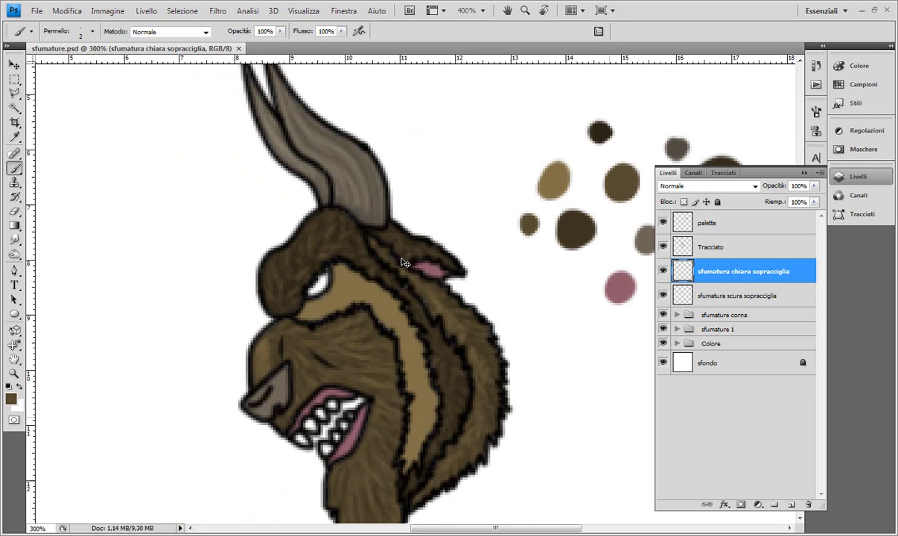
pyautogui.scroll(-2, 402, 262)
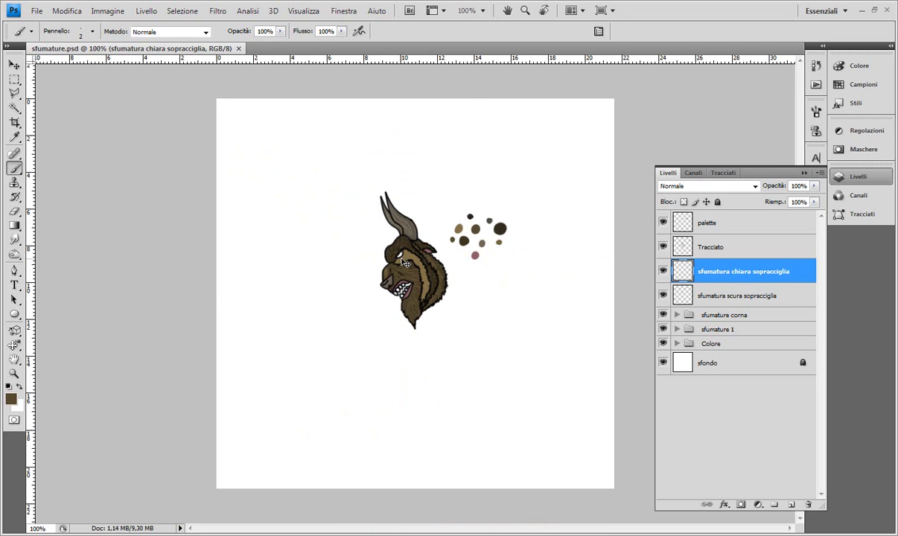
pyautogui.scroll(2, 402, 262)
pyautogui.scroll(2, 395, 246)
pyautogui.scroll(1, 387, 227)
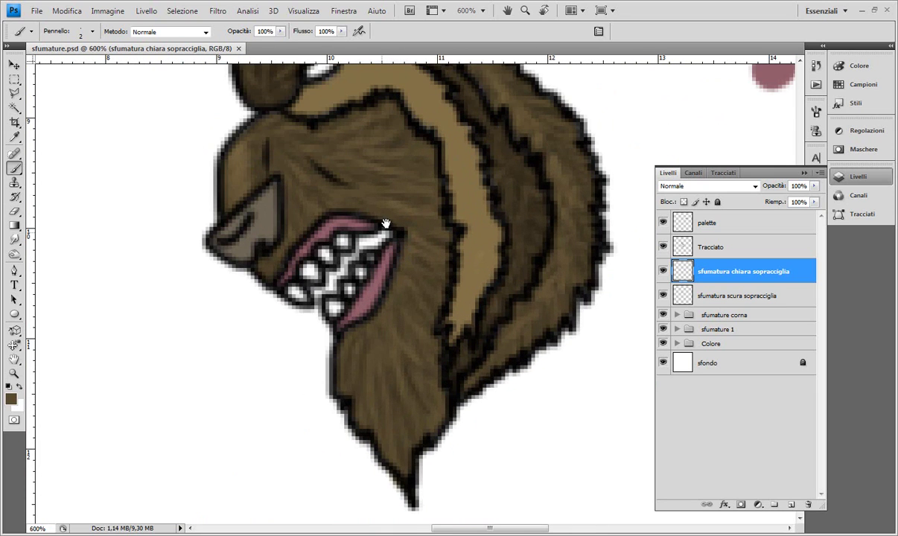
pyautogui.moveTo(385, 223)
pyautogui.mouseDown()
pyautogui.moveTo(386, 394)
pyautogui.moveTo(344, 291)
pyautogui.moveTo(382, 260)
pyautogui.moveTo(380, 284)
pyautogui.moveTo(406, 283)
pyautogui.moveTo(421, 257)
pyautogui.mouseUp()
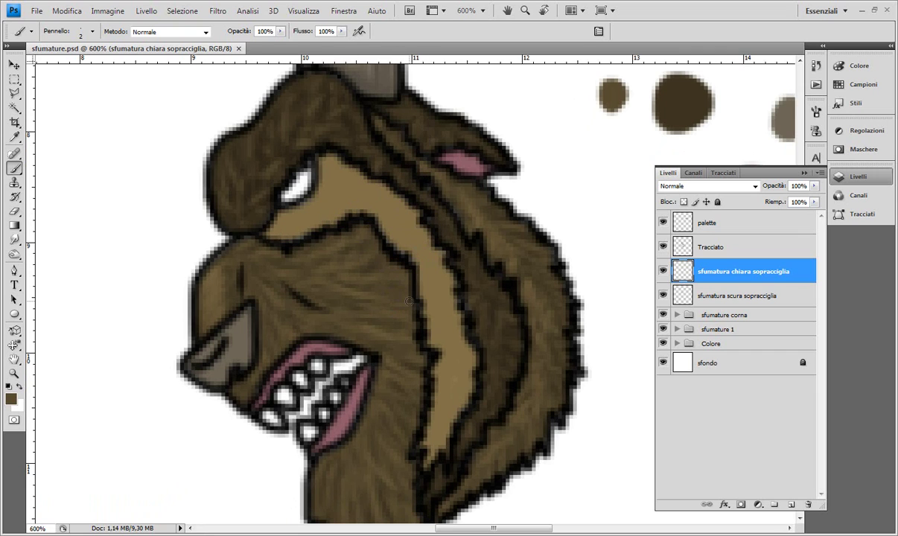
pyautogui.scroll(-2, 410, 305)
pyautogui.scroll(-2, 410, 305)
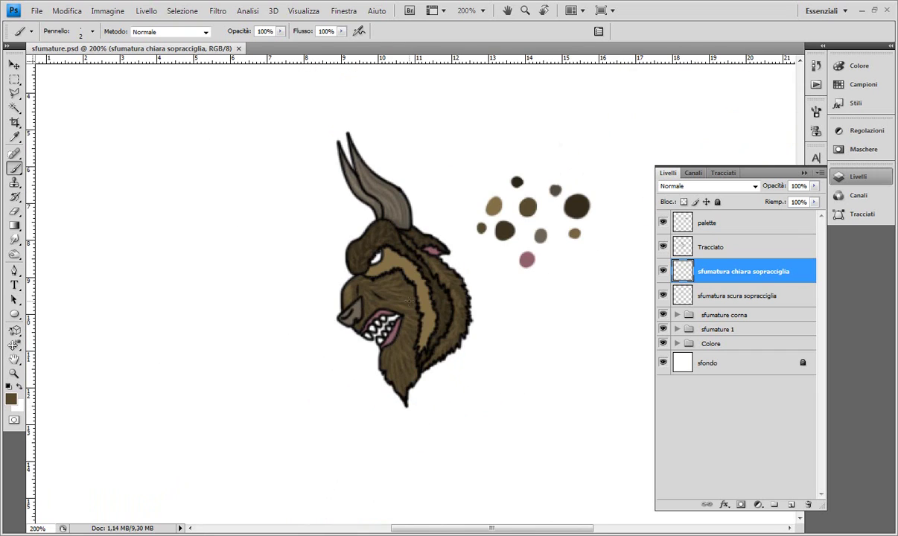
pyautogui.scroll(1, 410, 305)
pyautogui.scroll(1, 410, 305)
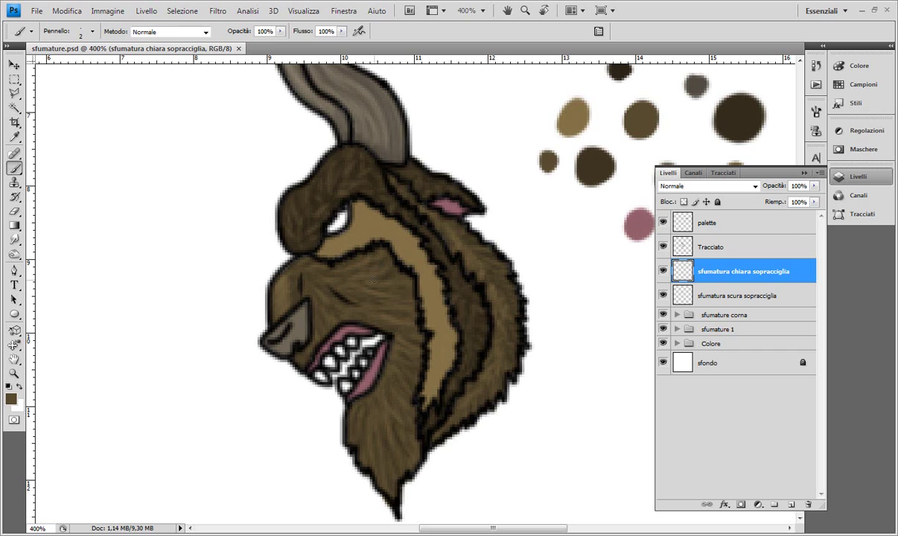
pyautogui.hotkey('ctrl', '+')
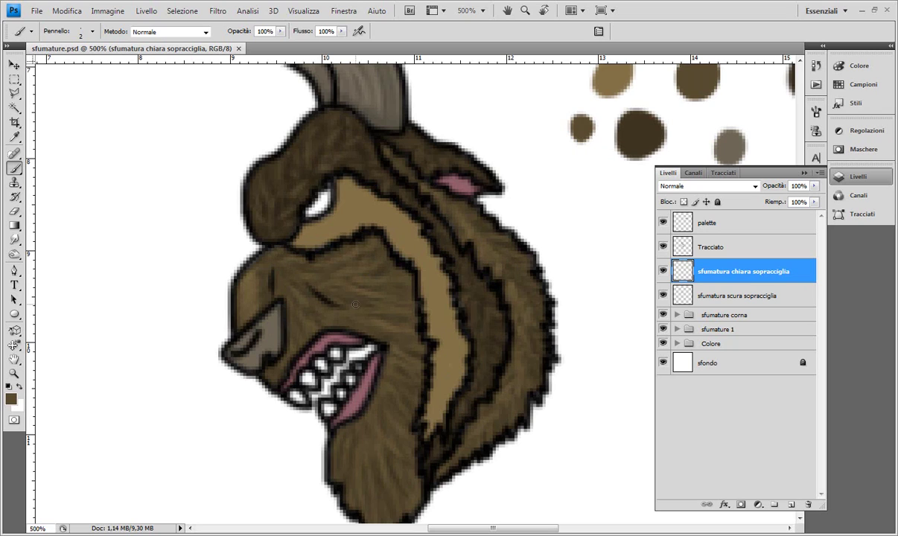
pyautogui.moveTo(343, 290); pyautogui.dragTo(329, 406)
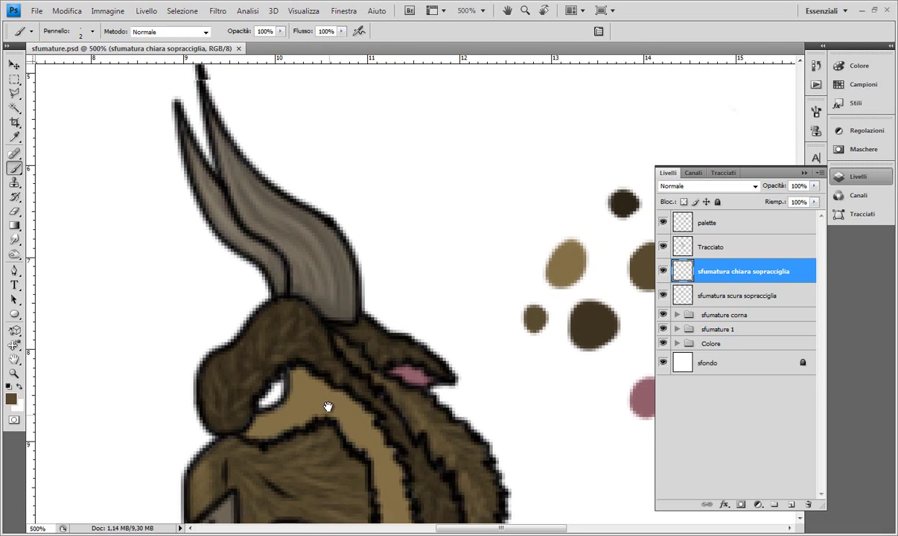
pyautogui.hotkey('ctrl', '-')
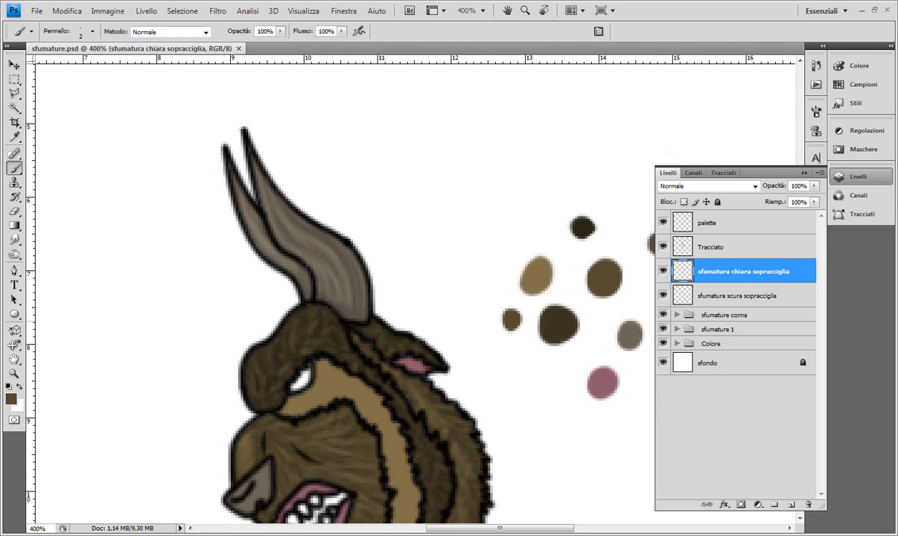
pyautogui.hotkey('ctrl', '-')
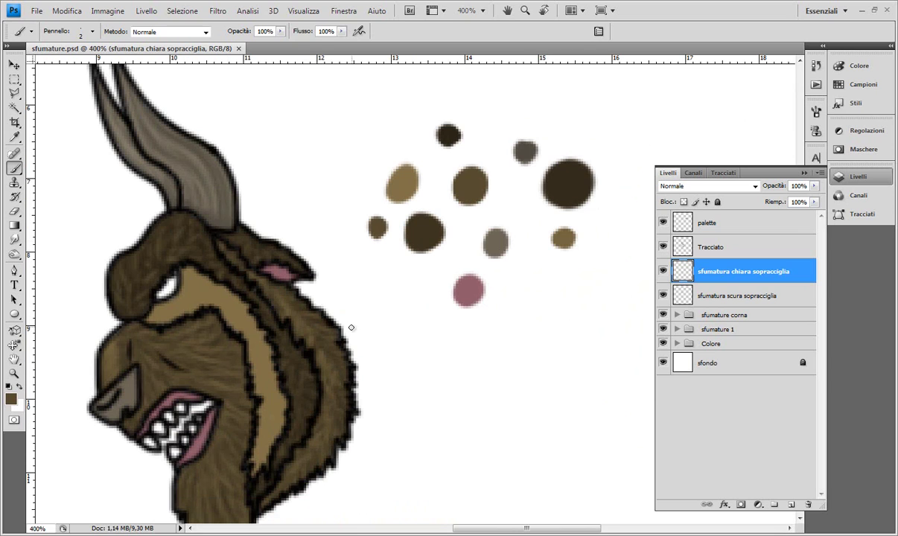
pyautogui.moveTo(373, 323)
pyautogui.mouseDown()
pyautogui.moveTo(356, 307)
pyautogui.moveTo(356, 323)
pyautogui.mouseUp()
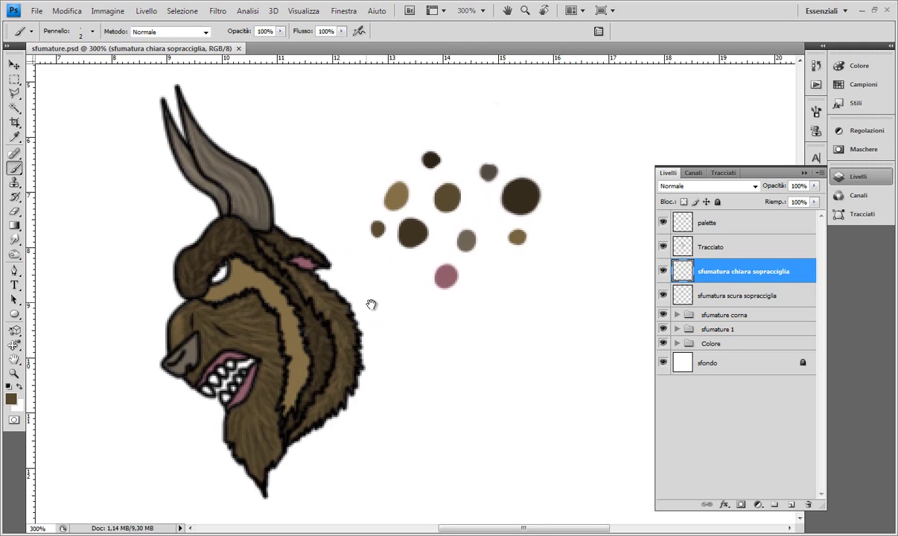
pyautogui.moveTo(371, 305); pyautogui.dragTo(387, 300)
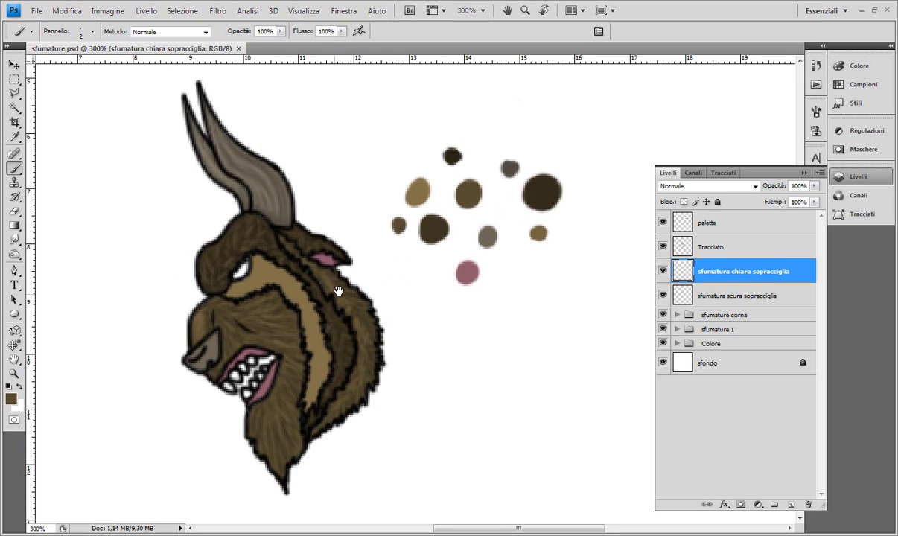
pyautogui.moveTo(352, 277); pyautogui.dragTo(385, 263)
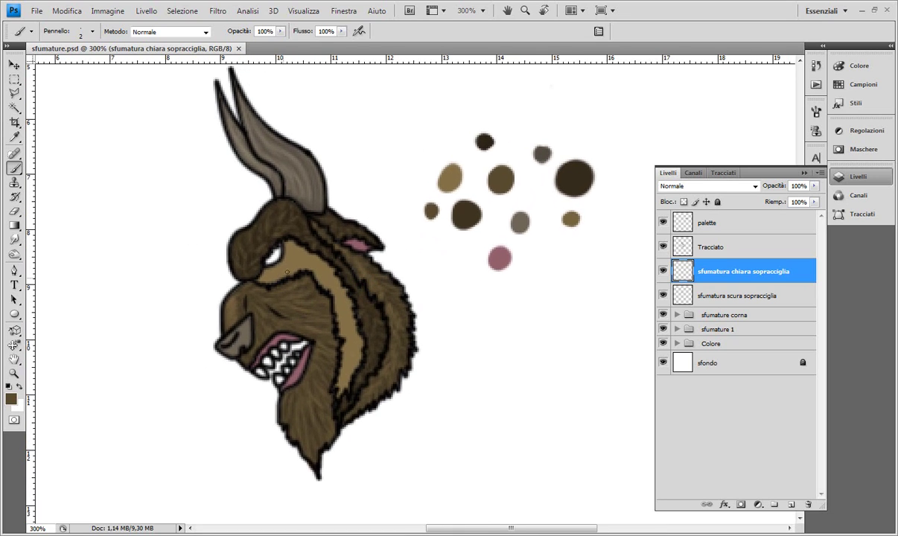